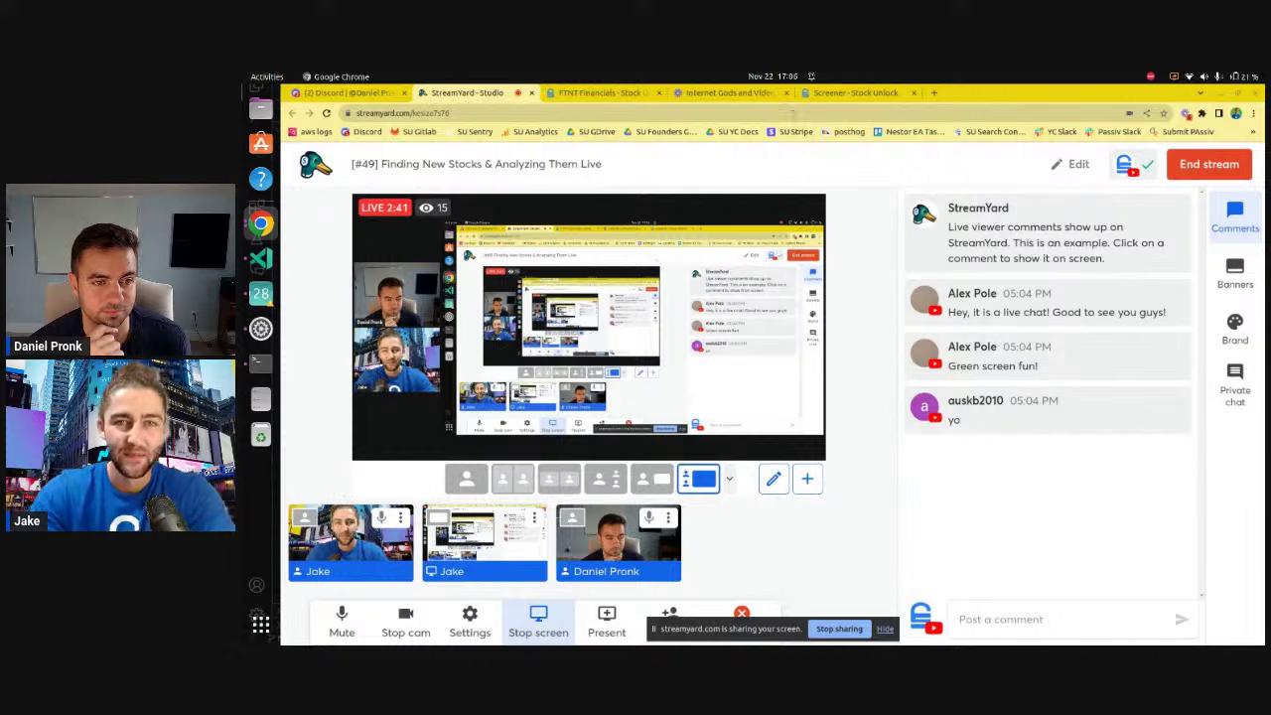
# - Switch to the Stock Unlock screener and set the Growth Score filter's minimum to 3
pyautogui.click(834, 92)
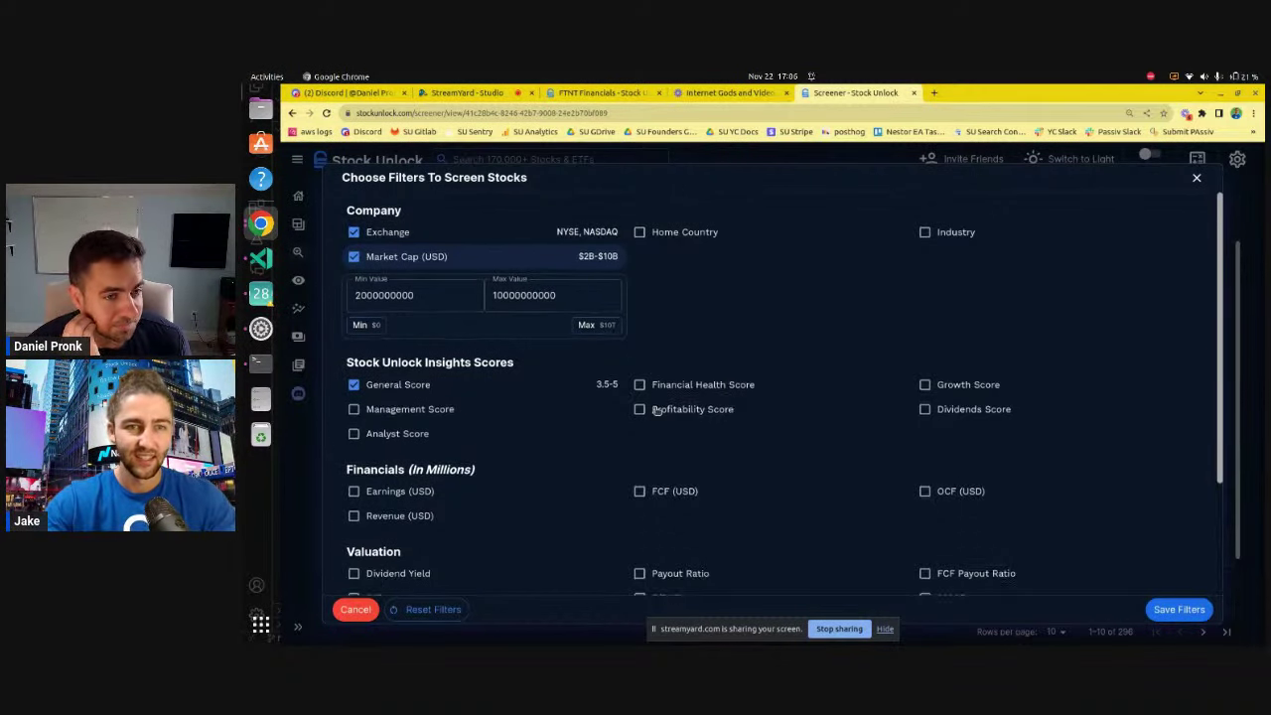
pyautogui.scroll(-1, 656, 410)
pyautogui.scroll(1, 749, 311)
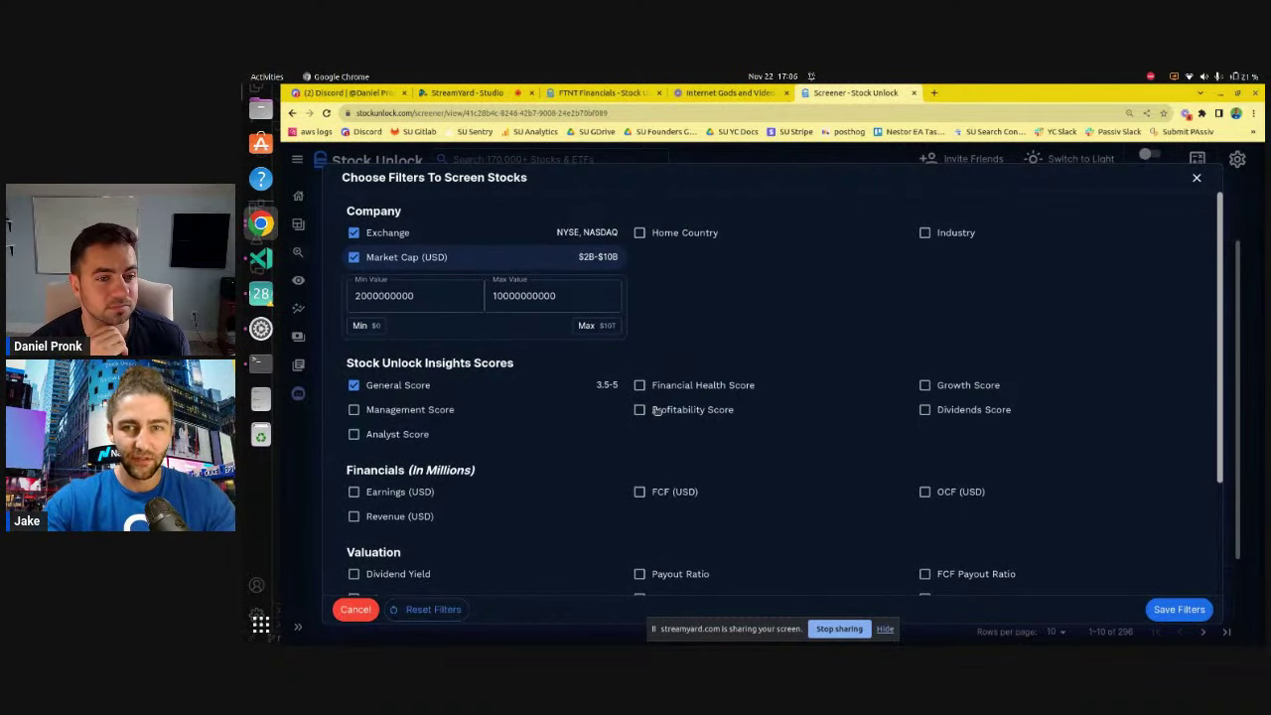
pyautogui.click(927, 388)
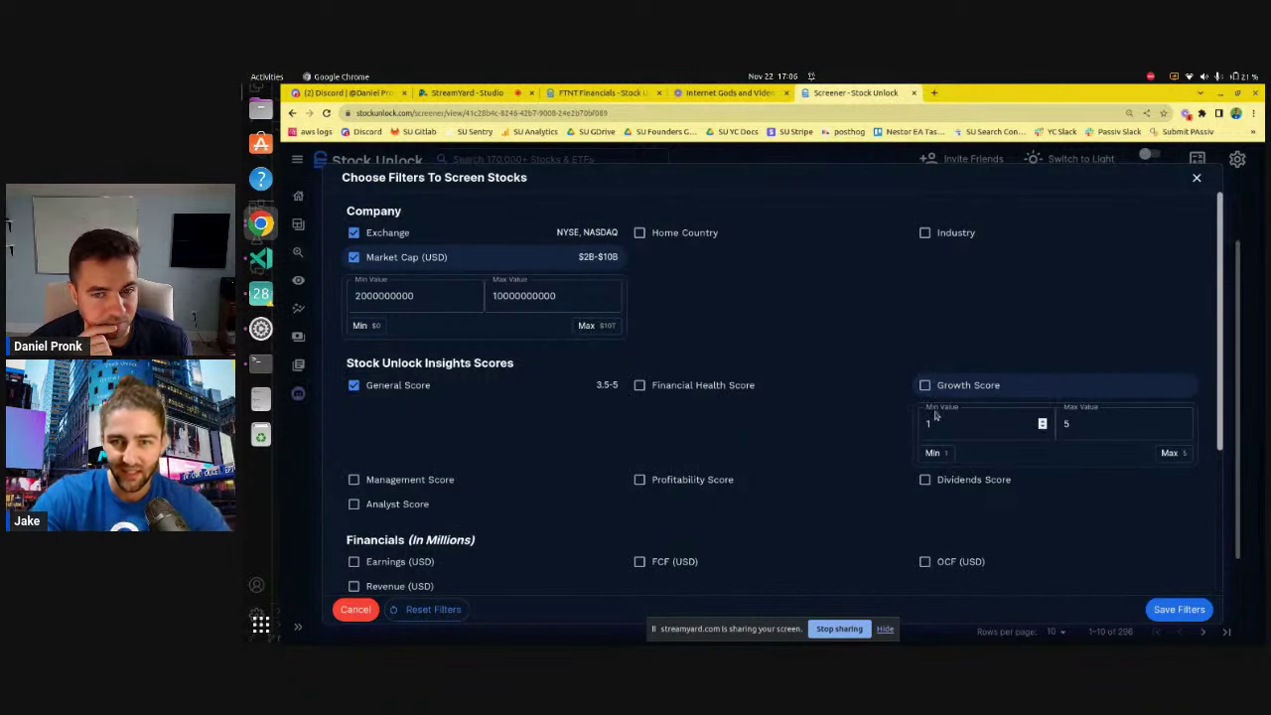
pyautogui.click(935, 417)
pyautogui.press('BackSpace')
pyautogui.write('3')
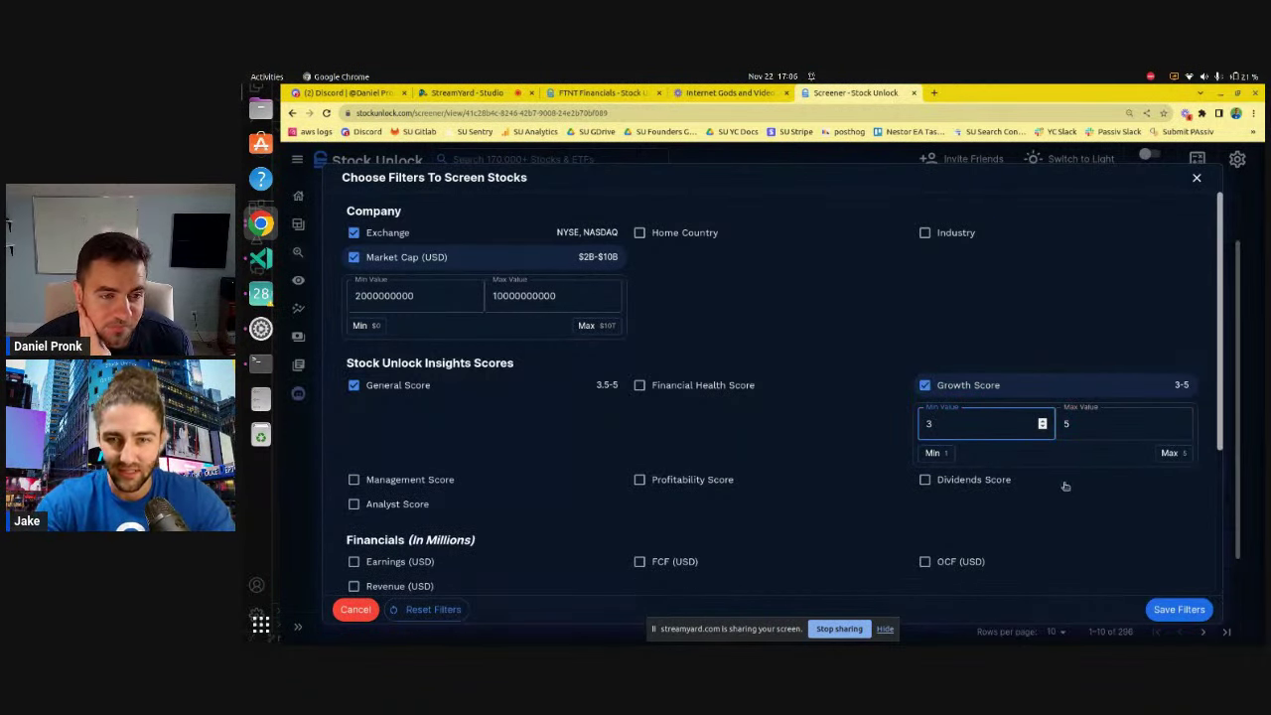
# - Set the Financial Health Score filter's minimum to 4
pyautogui.click(648, 388)
pyautogui.click(661, 425)
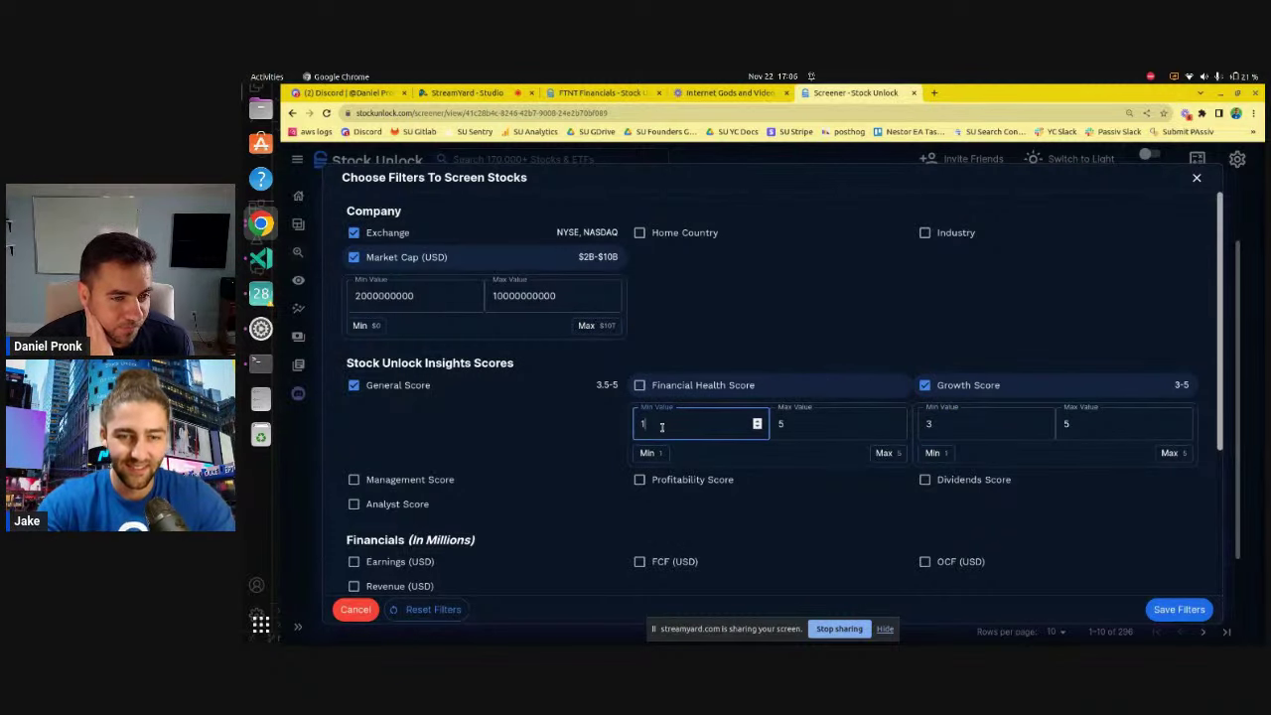
pyautogui.press('BackSpace')
pyautogui.write('4')
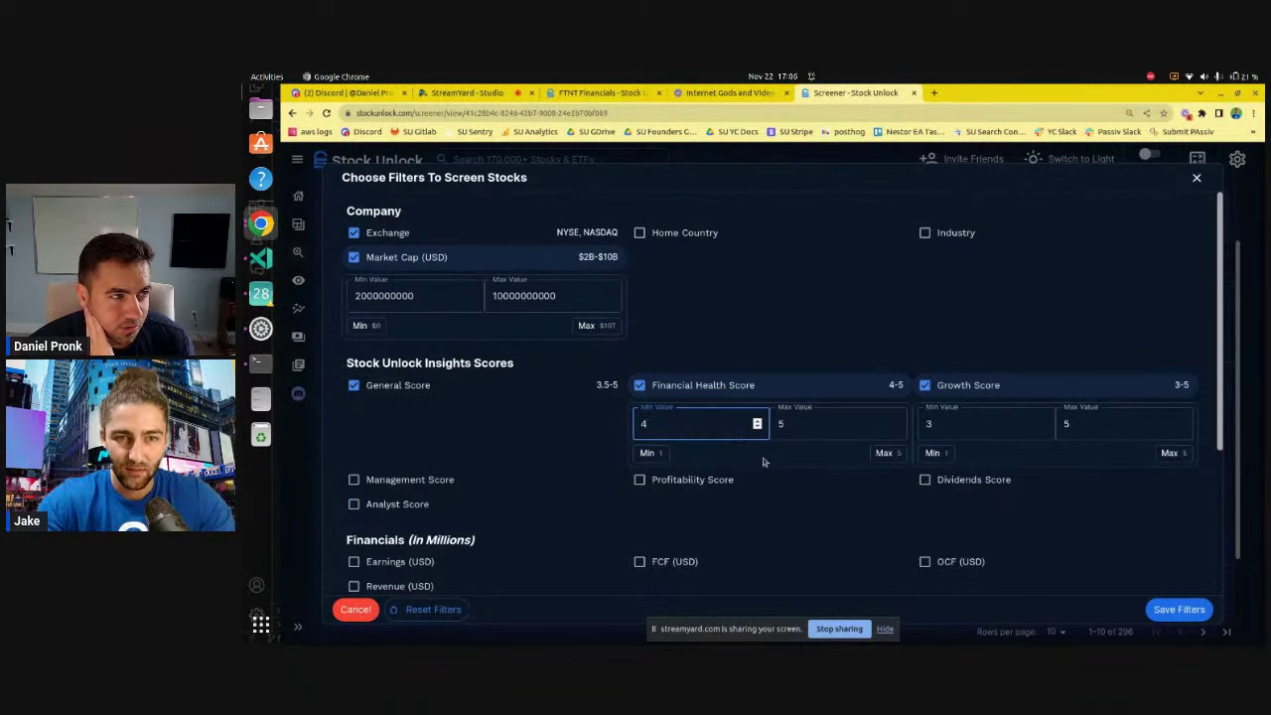
pyautogui.click(850, 338)
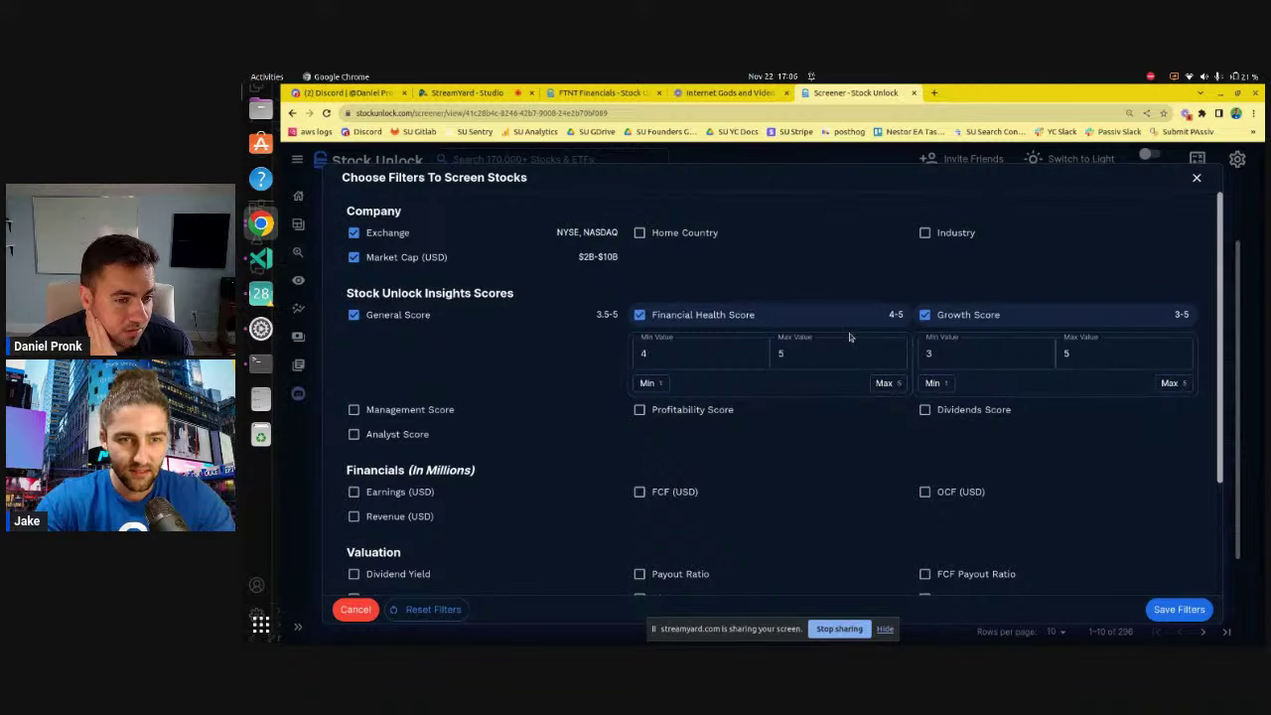
pyautogui.click(778, 359)
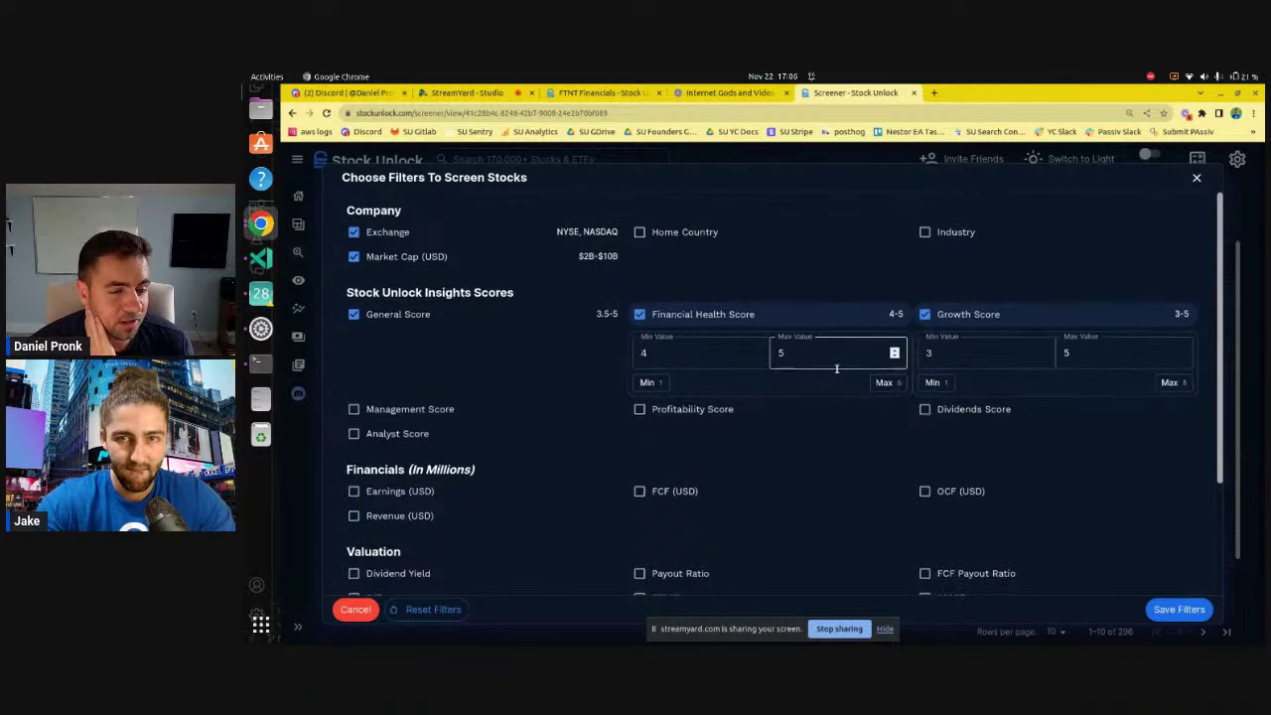
pyautogui.click(926, 233)
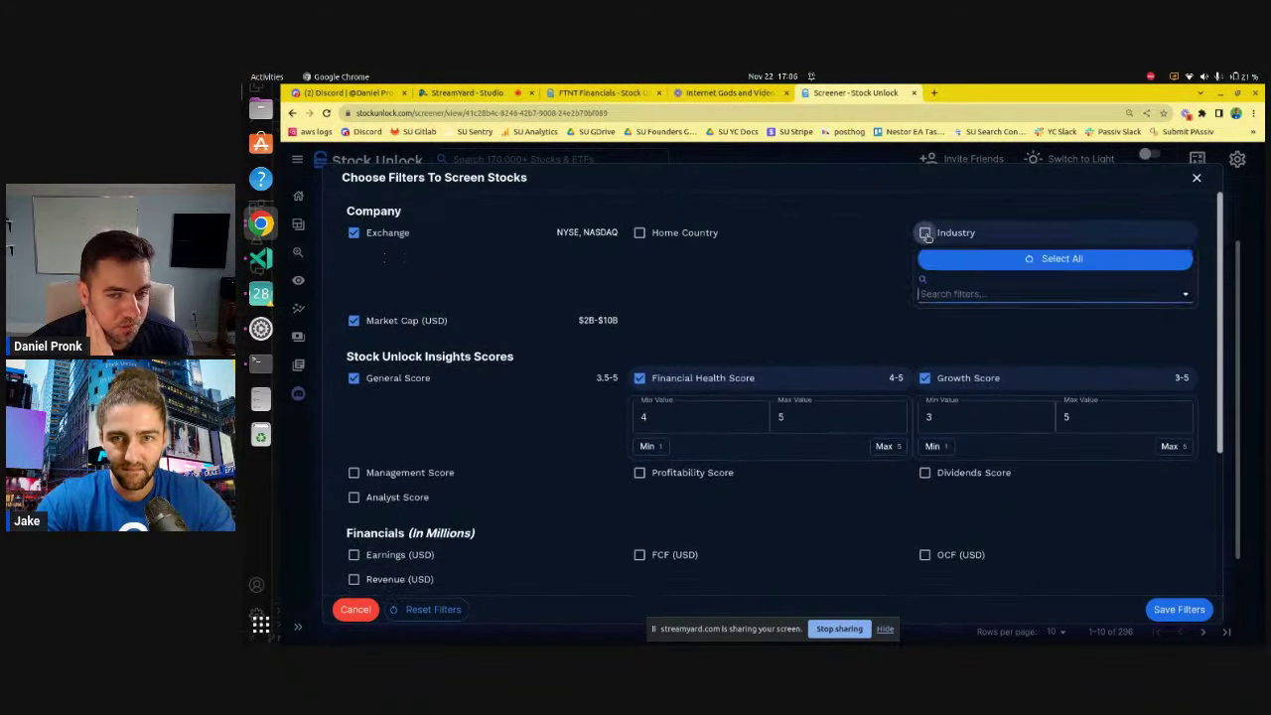
pyautogui.click(989, 264)
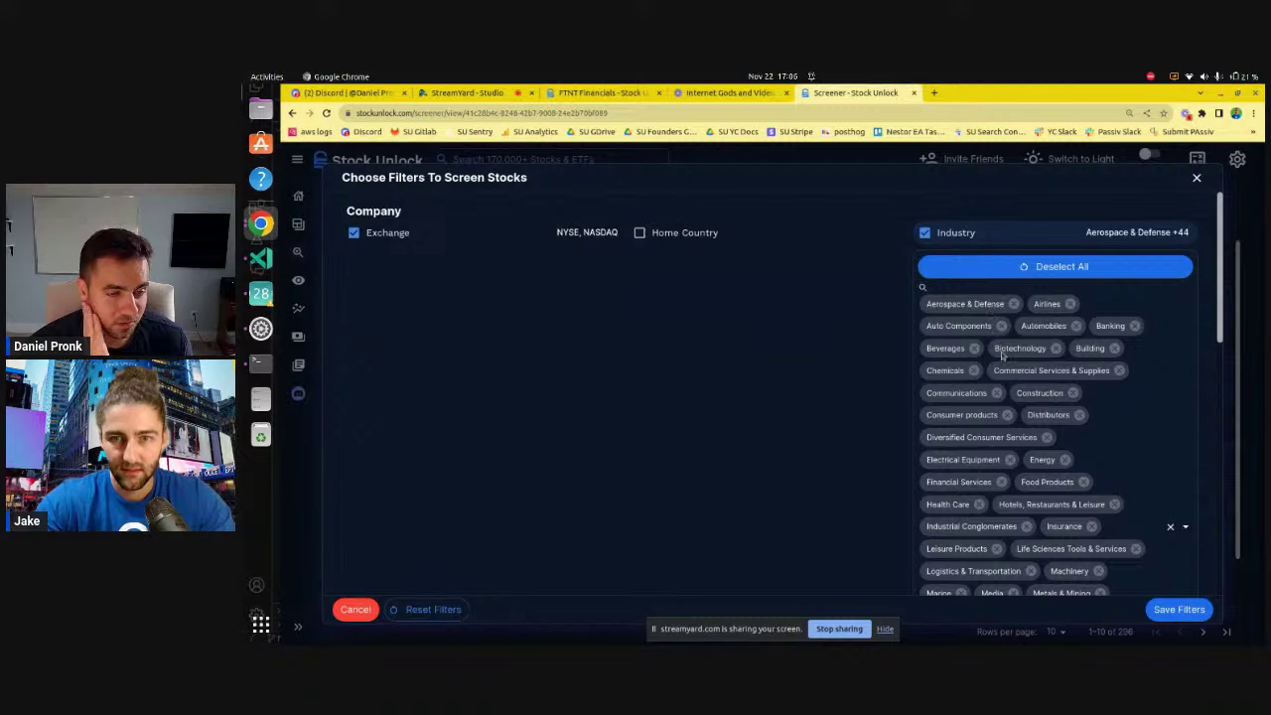
pyautogui.scroll(-5, 1002, 355)
pyautogui.scroll(2, 1003, 355)
pyautogui.scroll(3, 1002, 355)
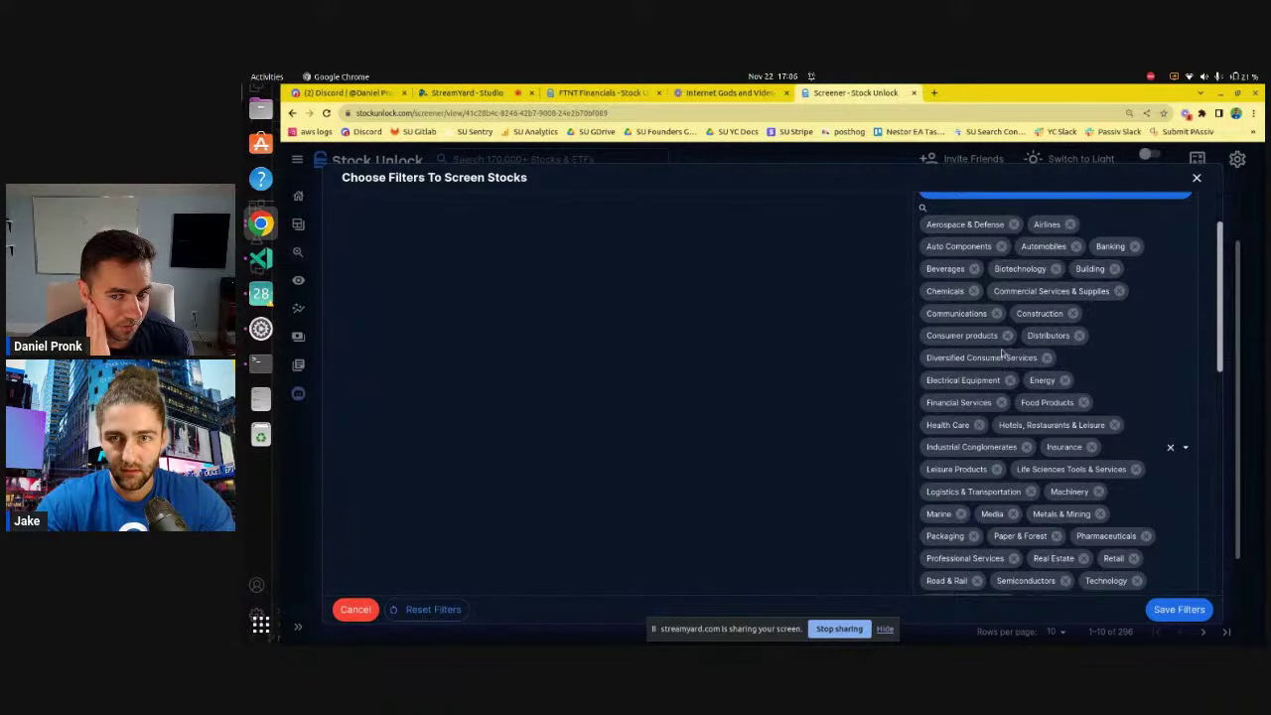
pyautogui.click(1013, 225)
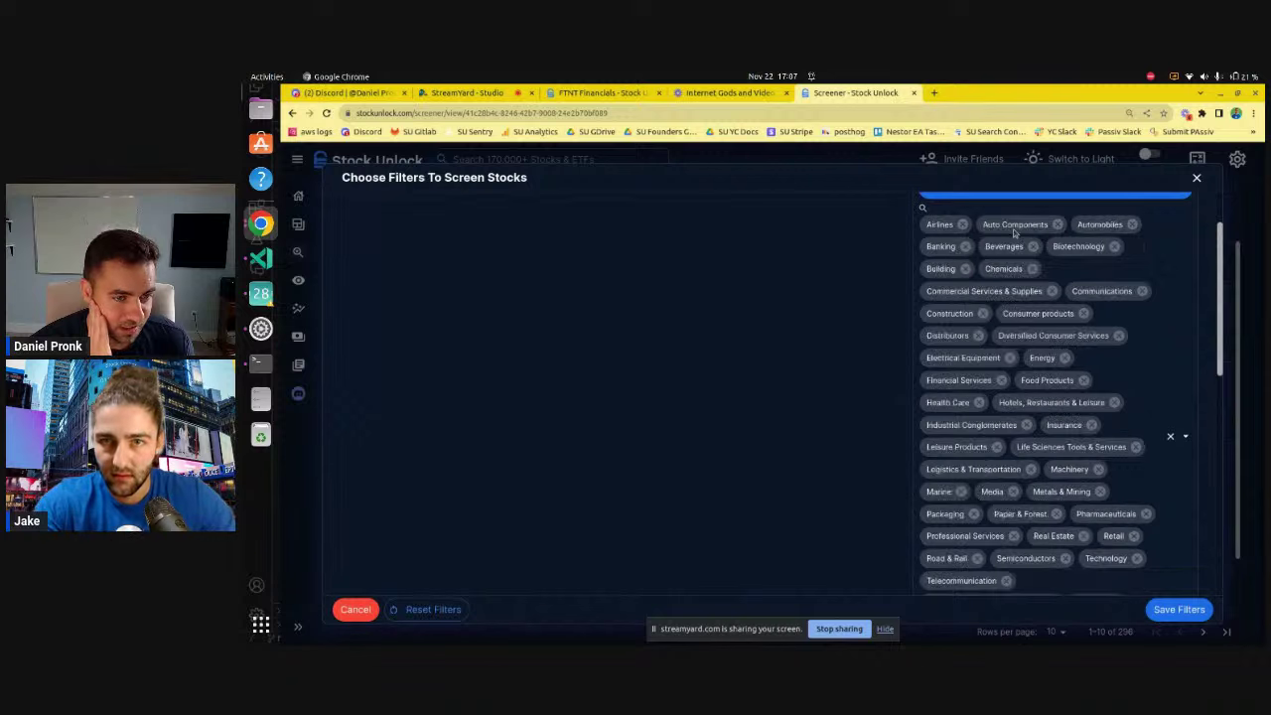
pyautogui.click(984, 314)
pyautogui.click(965, 269)
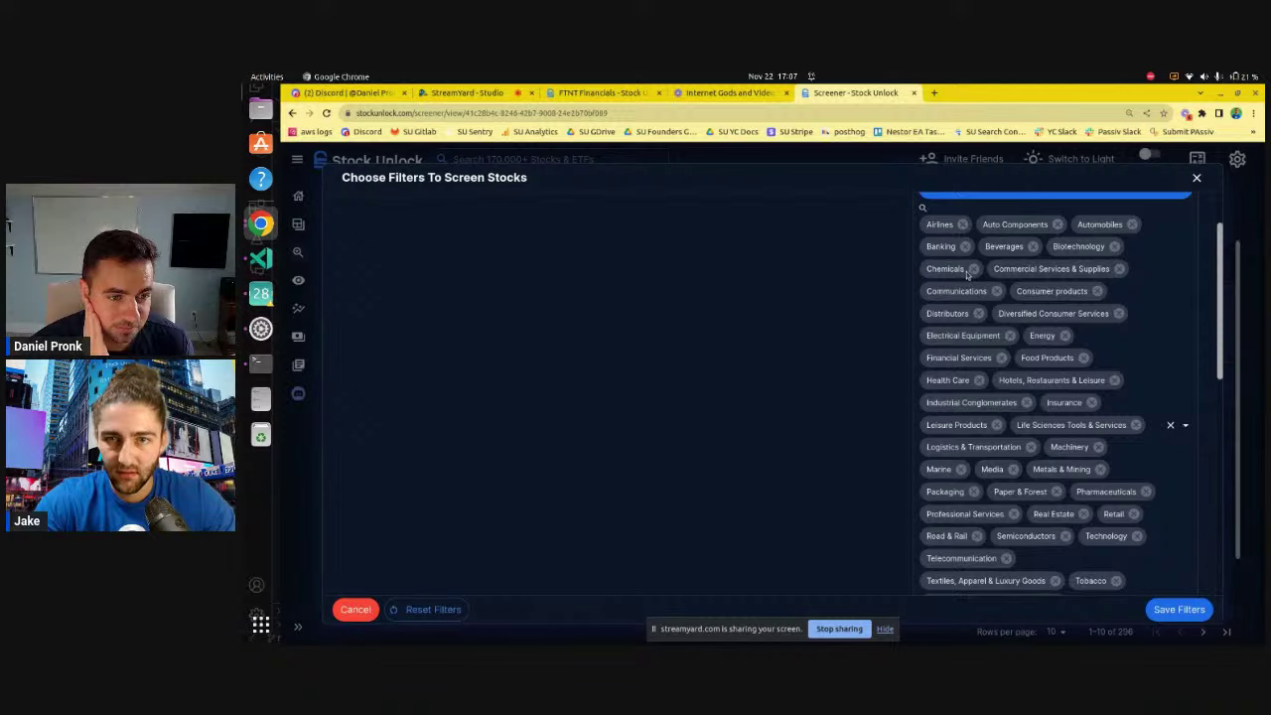
pyautogui.click(973, 269)
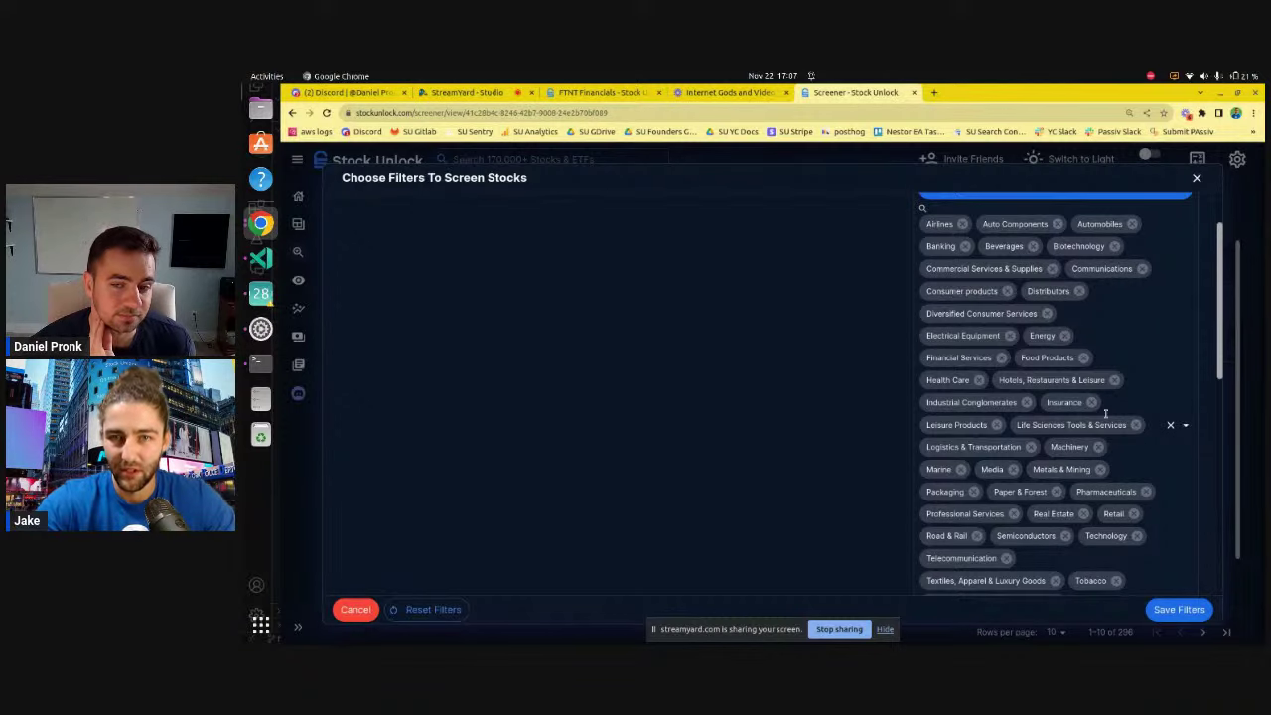
pyautogui.scroll(2, 1106, 415)
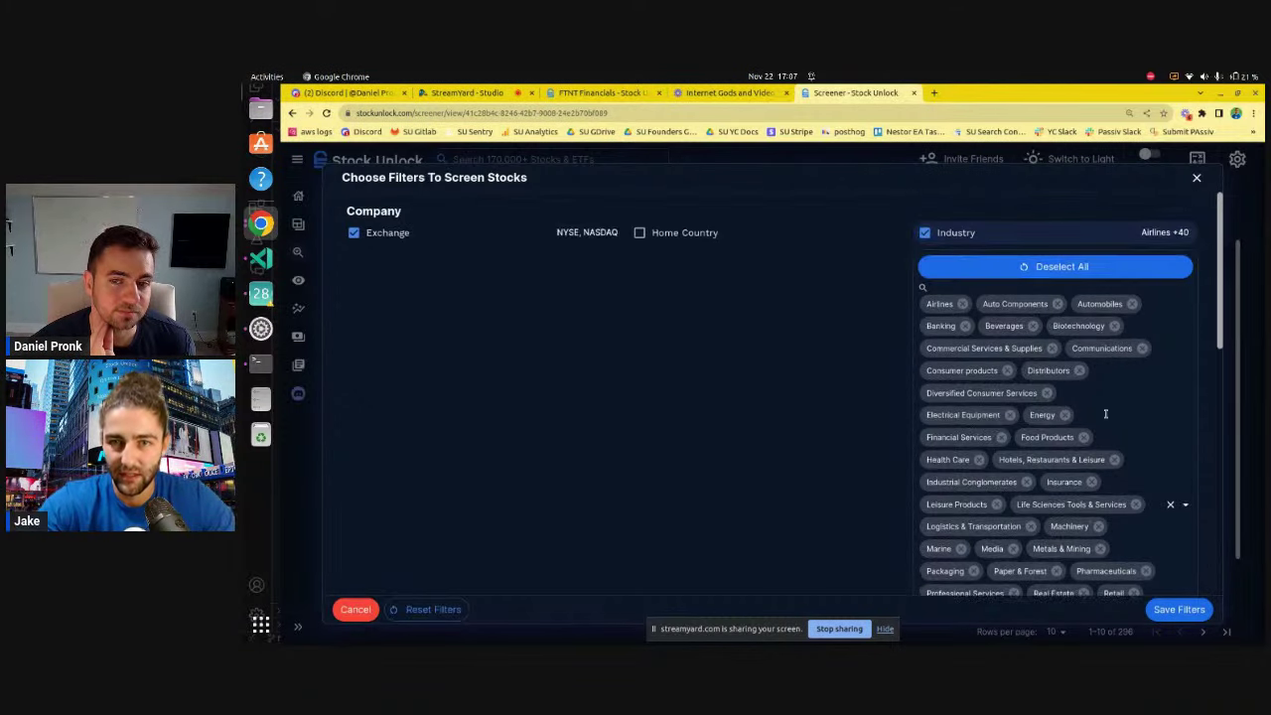
pyautogui.click(924, 235)
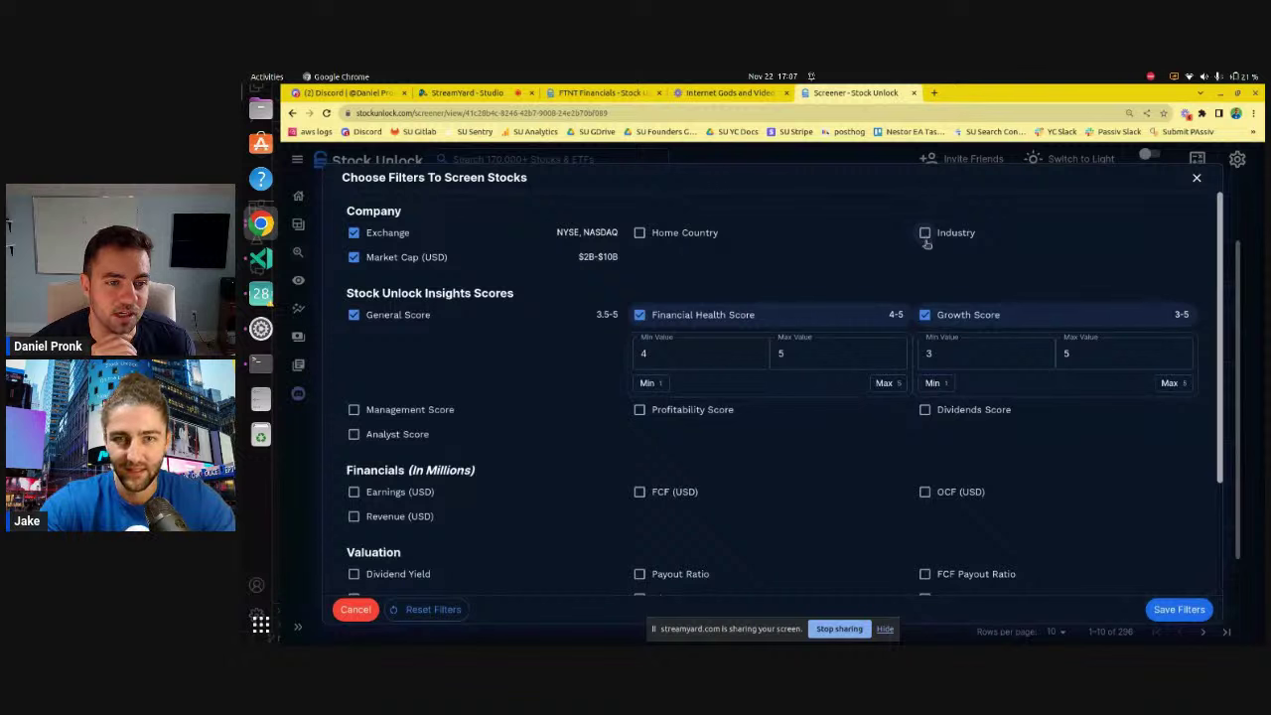
# - Set the Market Cap (USD) filter's minimum to 500000000
pyautogui.click(589, 259)
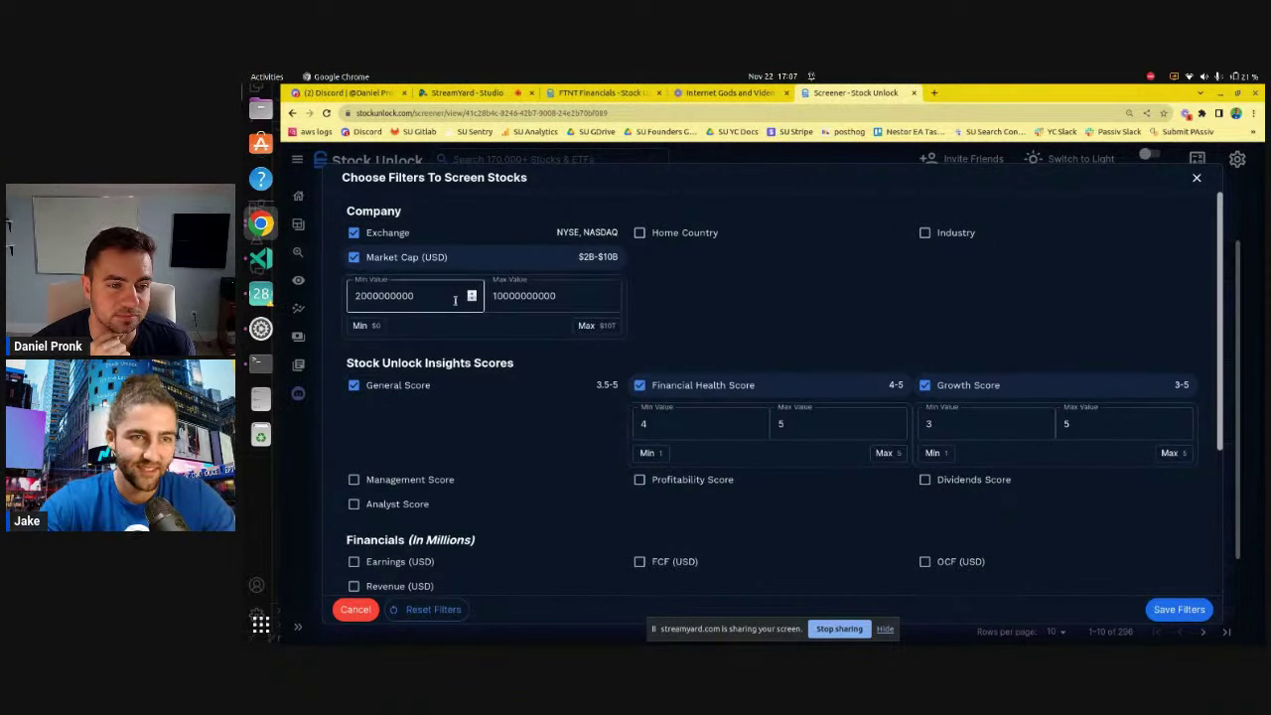
pyautogui.press('BackSpace')
pyautogui.write('5')
pyautogui.press('Delete')
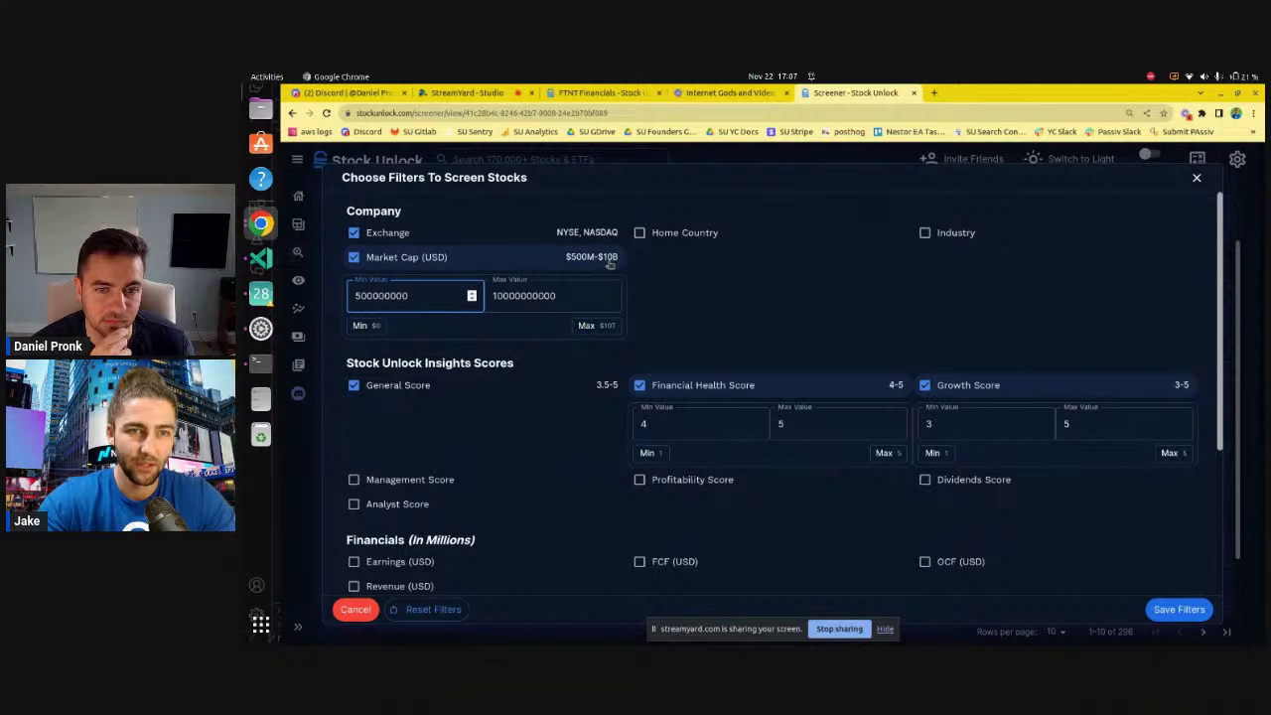
# - Add OTC Markets to the exchanges selected in the Exchange filter
pyautogui.click(486, 231)
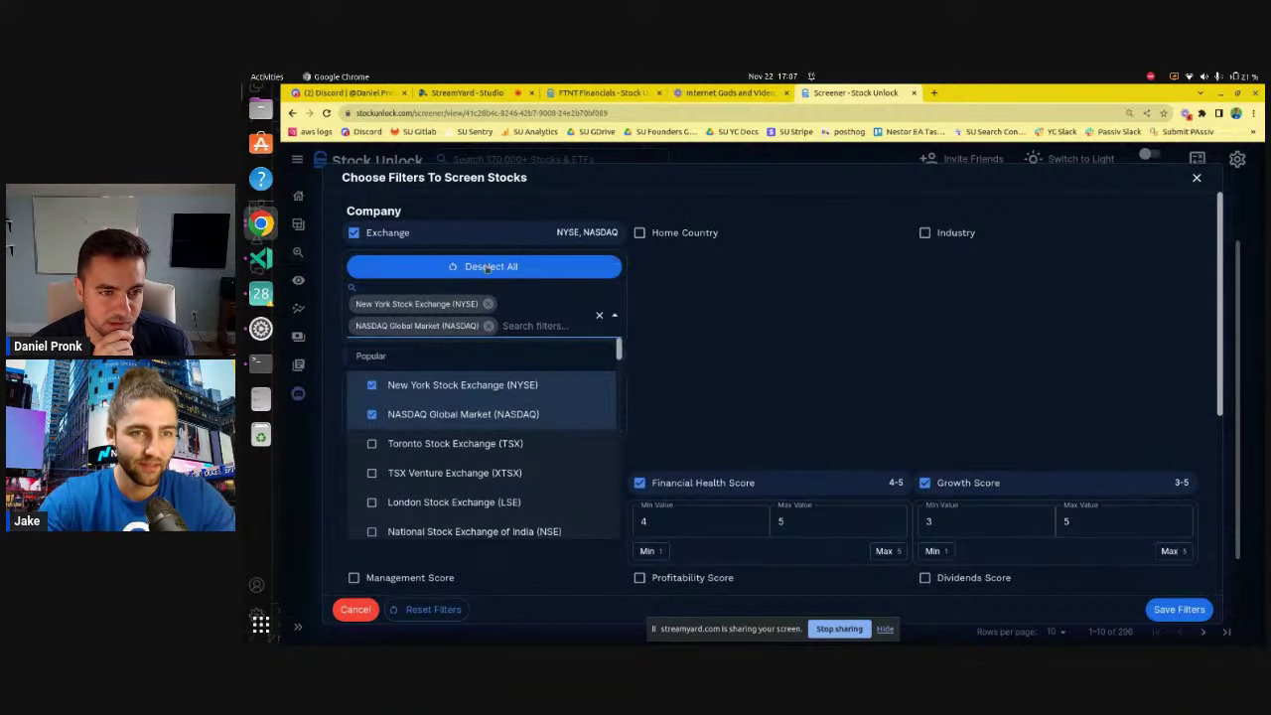
pyautogui.write('oc')
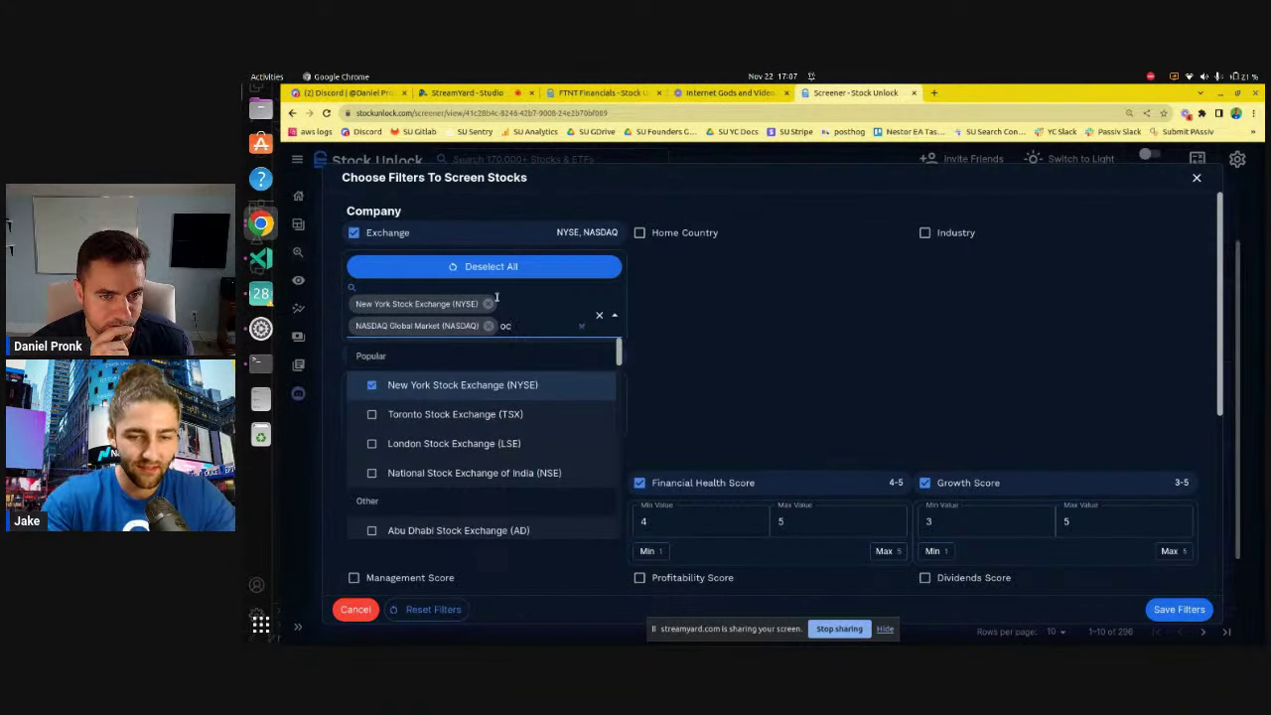
pyautogui.press('BackSpace')
pyautogui.write('tc')
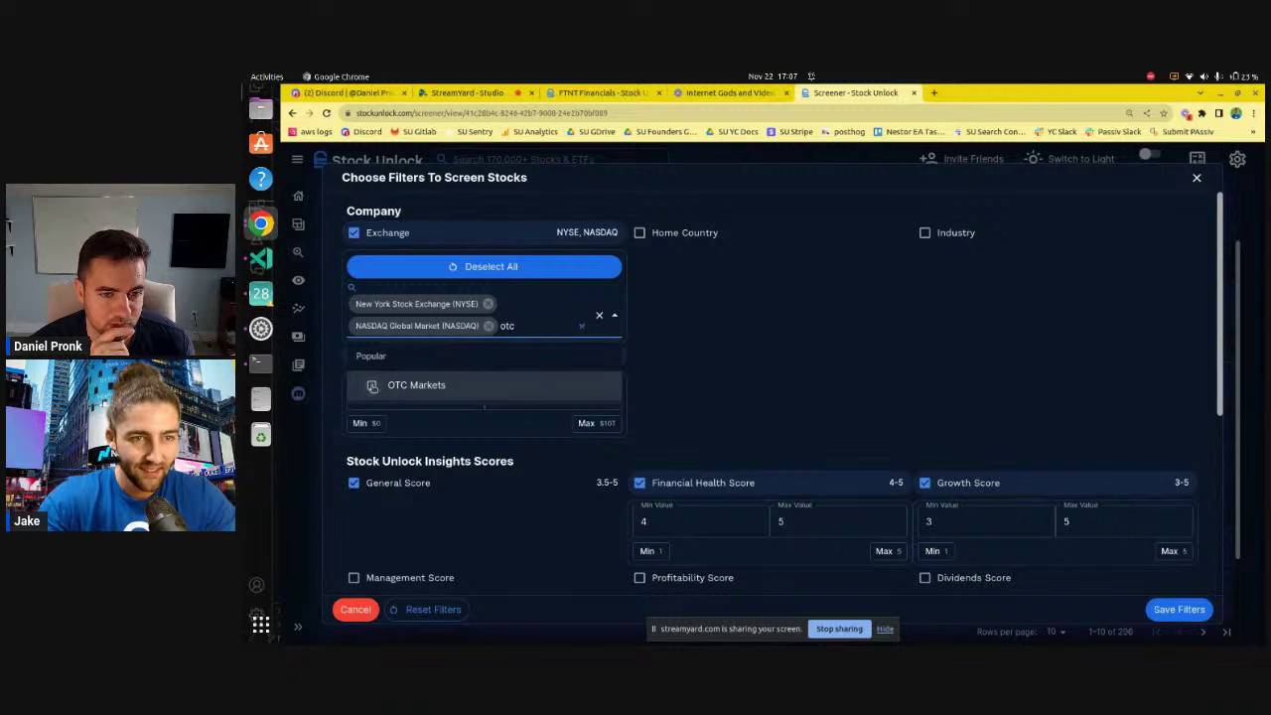
pyautogui.click(373, 385)
pyautogui.click(665, 339)
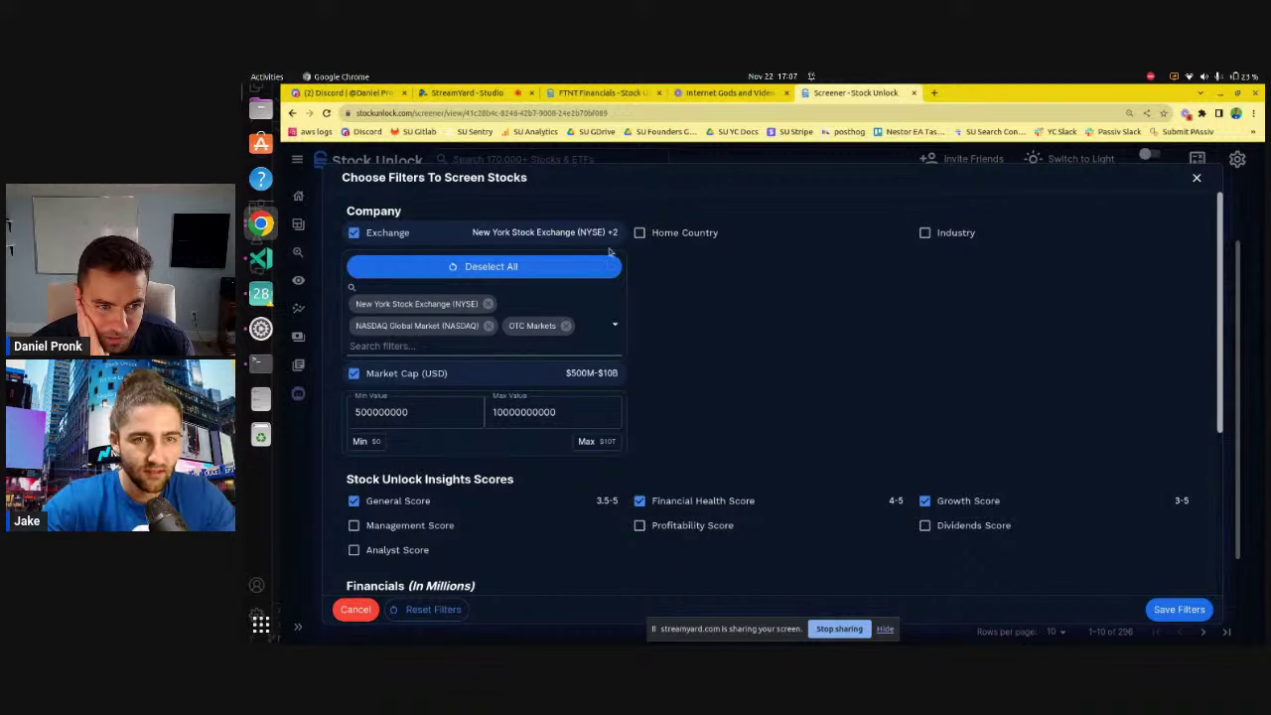
# - Set the Gross Margin filter's minimum to 60 percent
pyautogui.scroll(-5, 694, 341)
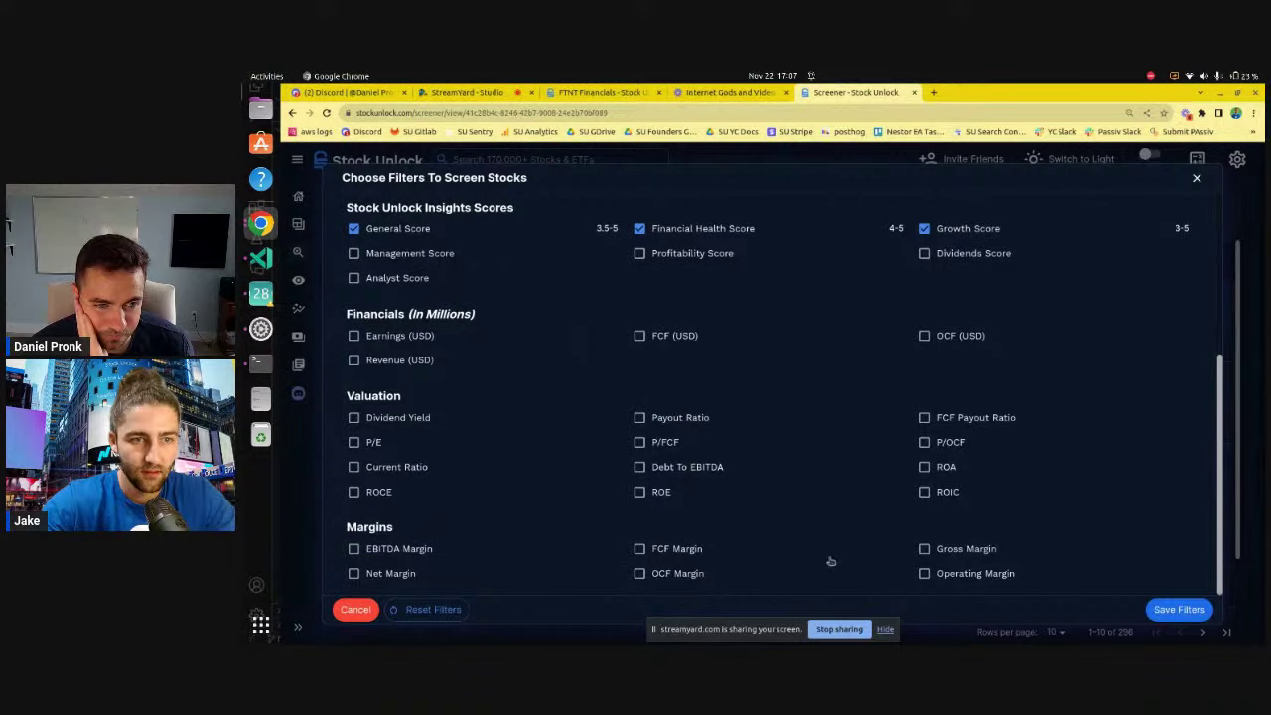
pyautogui.click(924, 549)
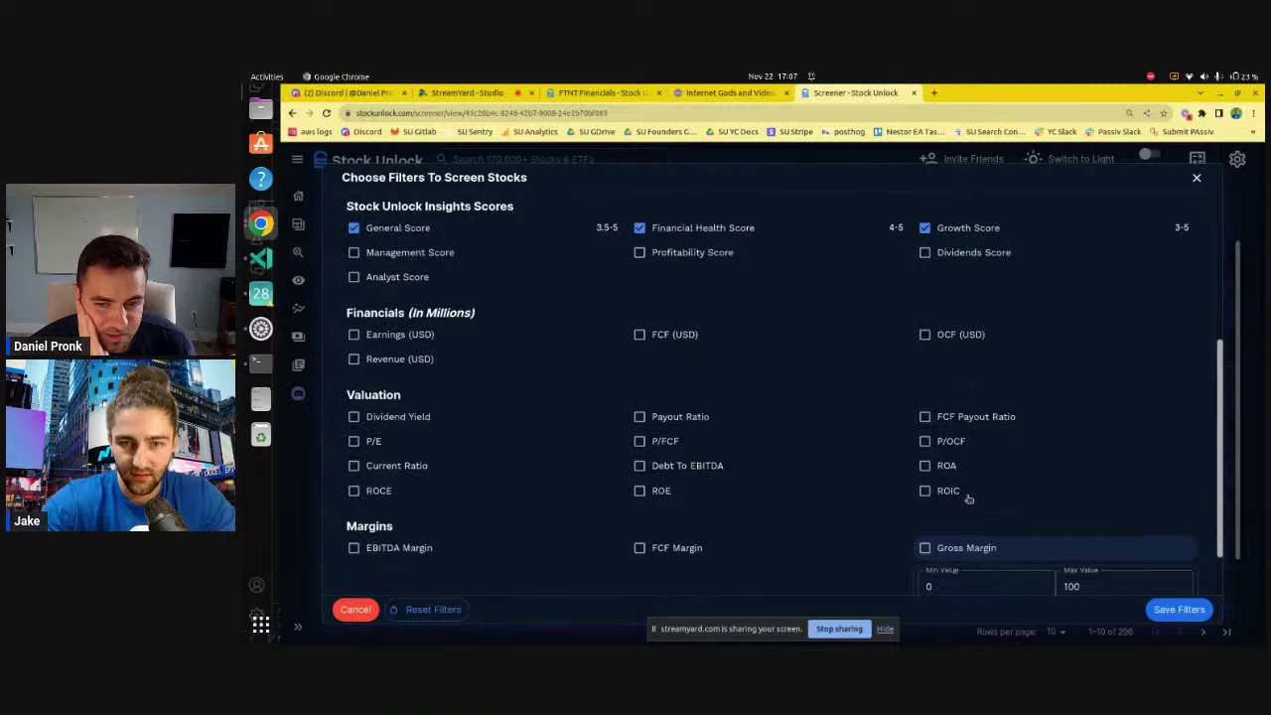
pyautogui.scroll(-1, 968, 499)
pyautogui.click(944, 517)
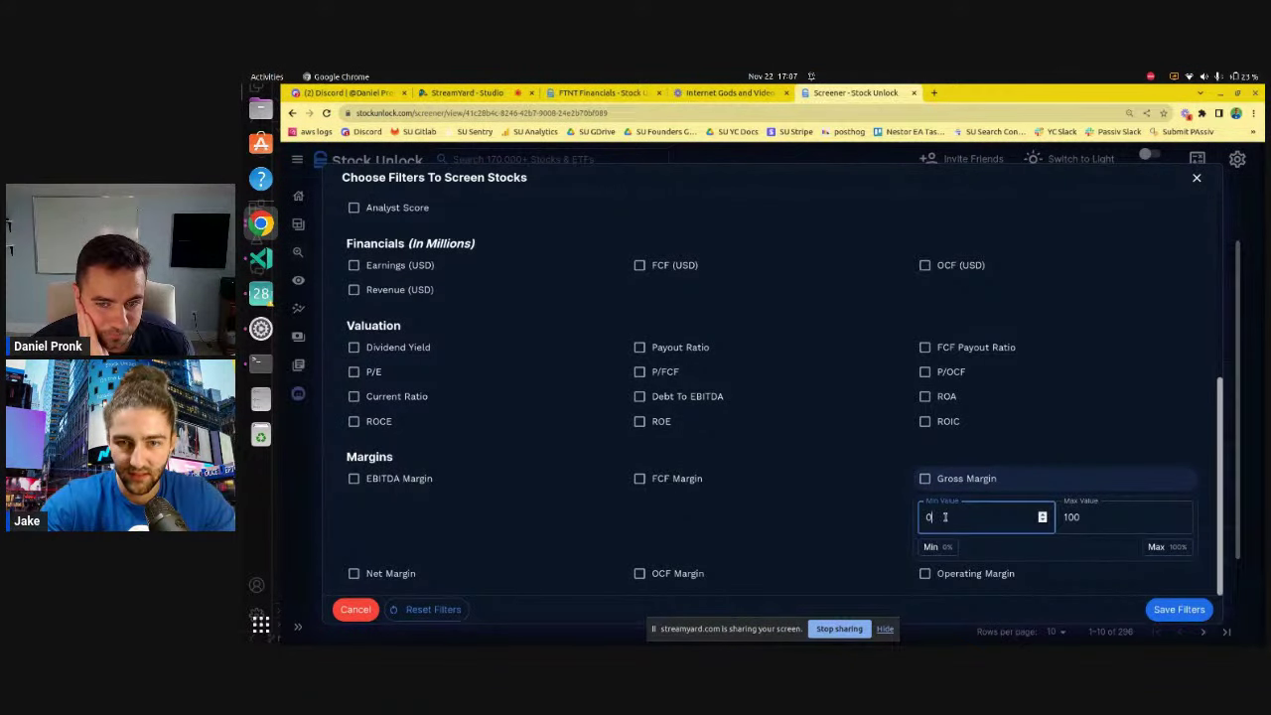
pyautogui.press('BackSpace')
pyautogui.write('60')
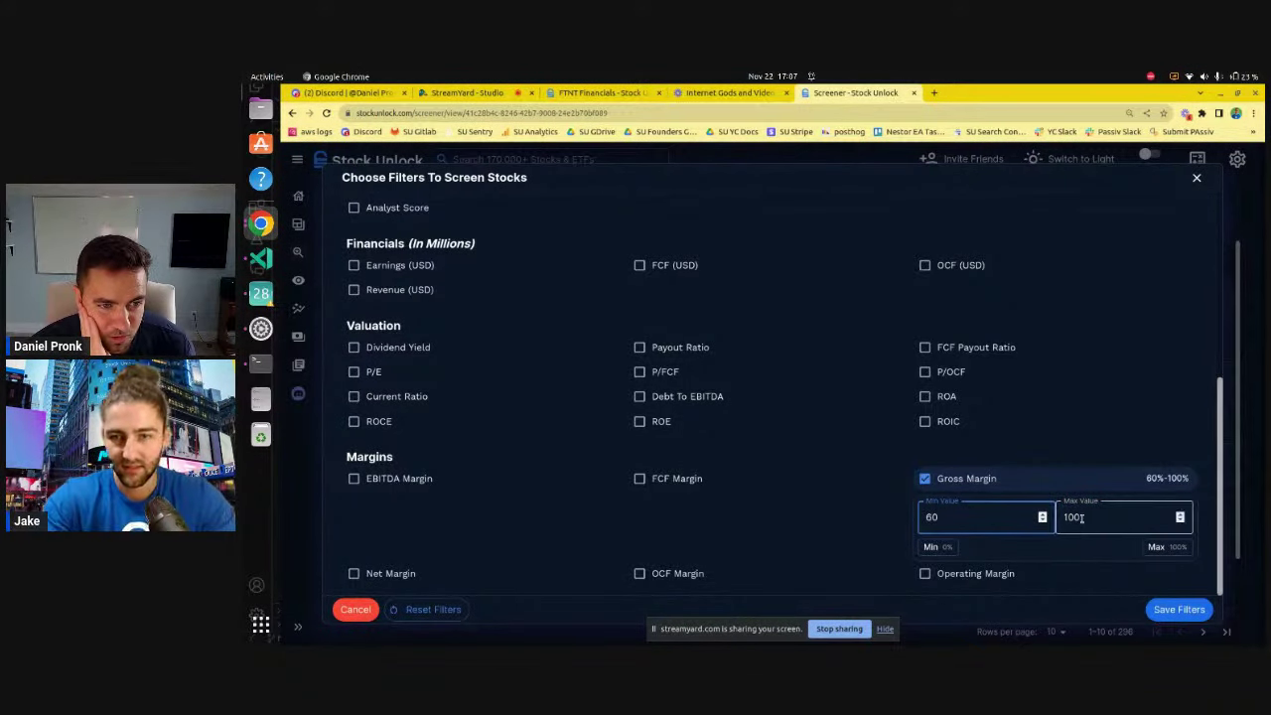
pyautogui.click(1079, 442)
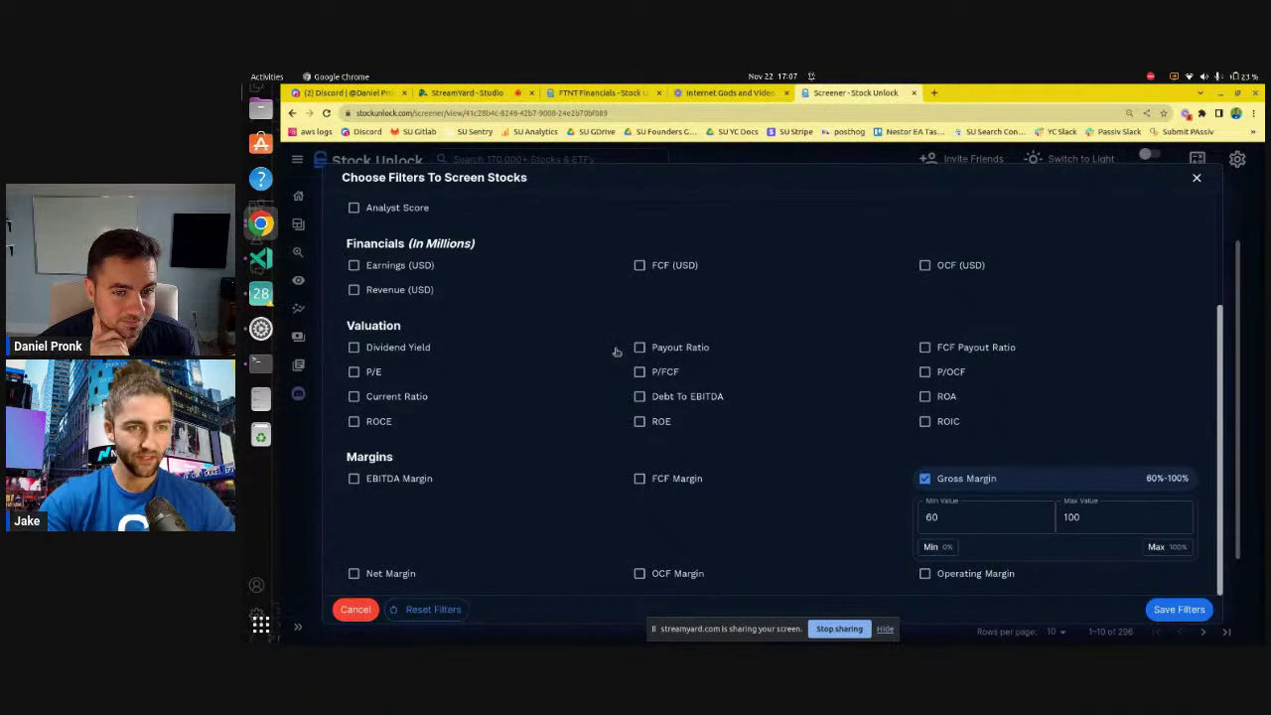
# - Review the chosen filters, save them to the Mid Caps screener, and look over the filtered stock list
pyautogui.scroll(2, 615, 352)
pyautogui.scroll(-2, 615, 351)
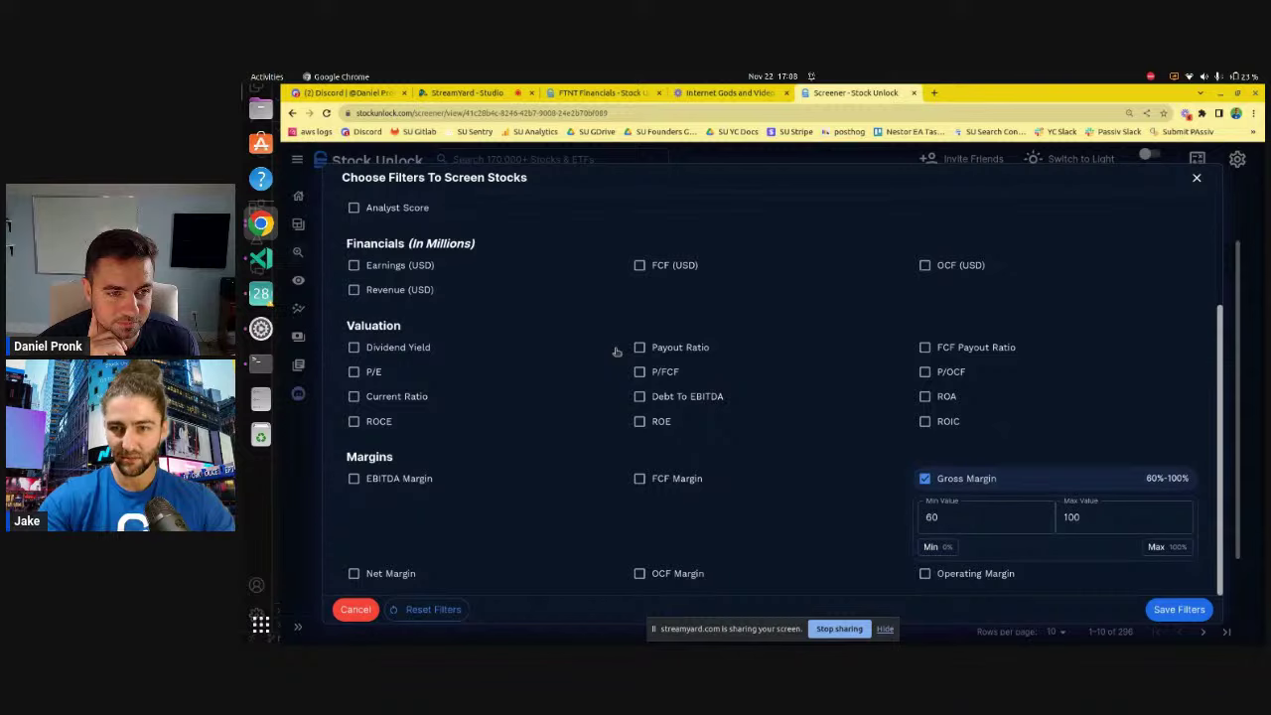
pyautogui.scroll(4, 615, 351)
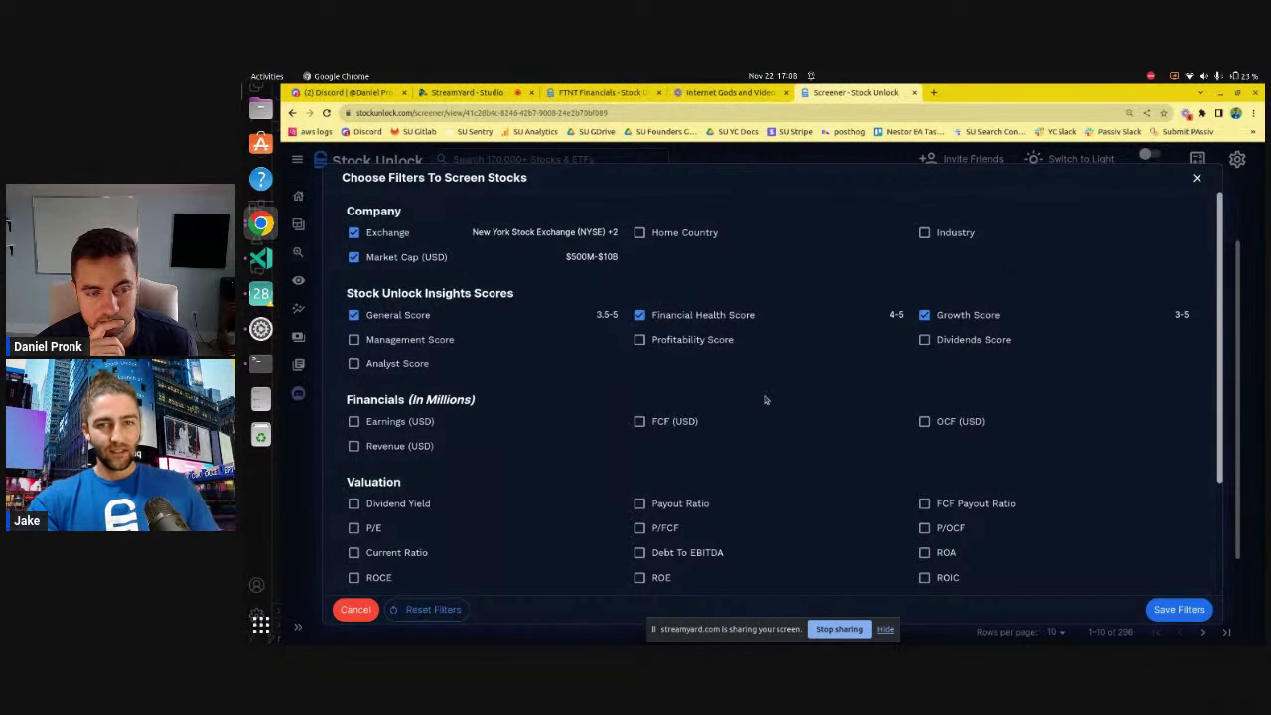
pyautogui.click(1174, 611)
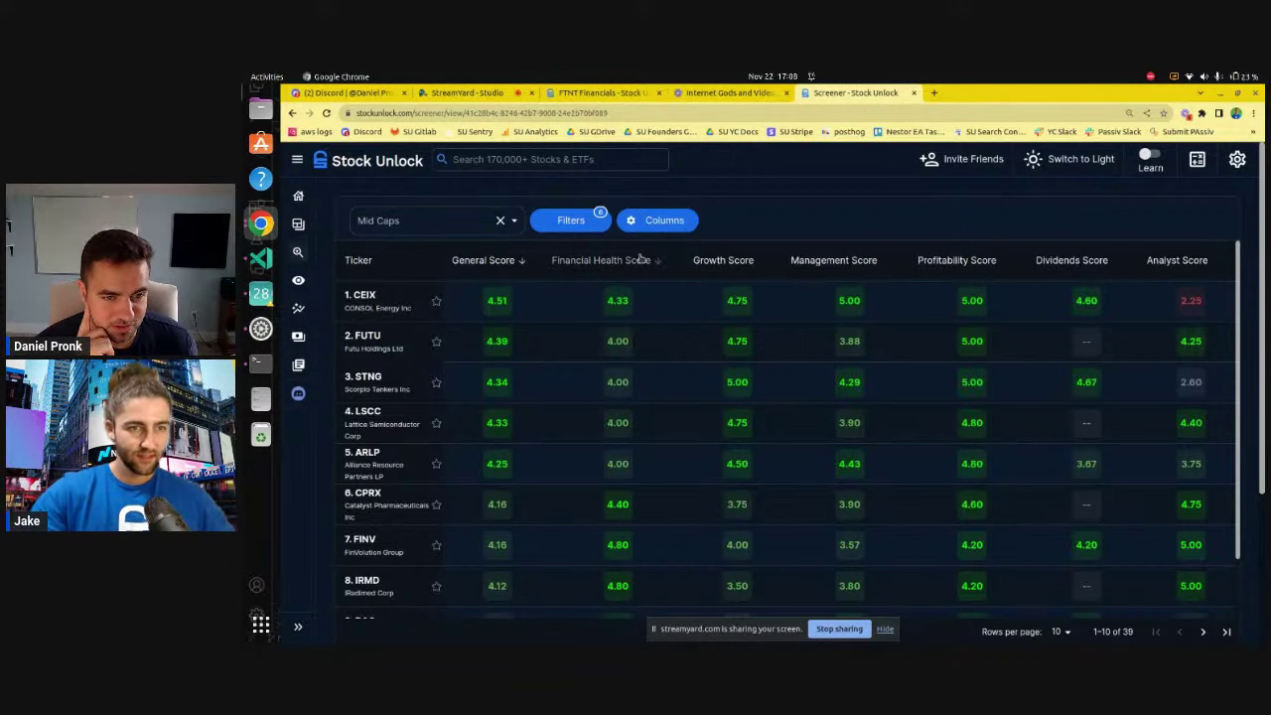
pyautogui.scroll(-1, 804, 249)
pyautogui.scroll(1, 821, 255)
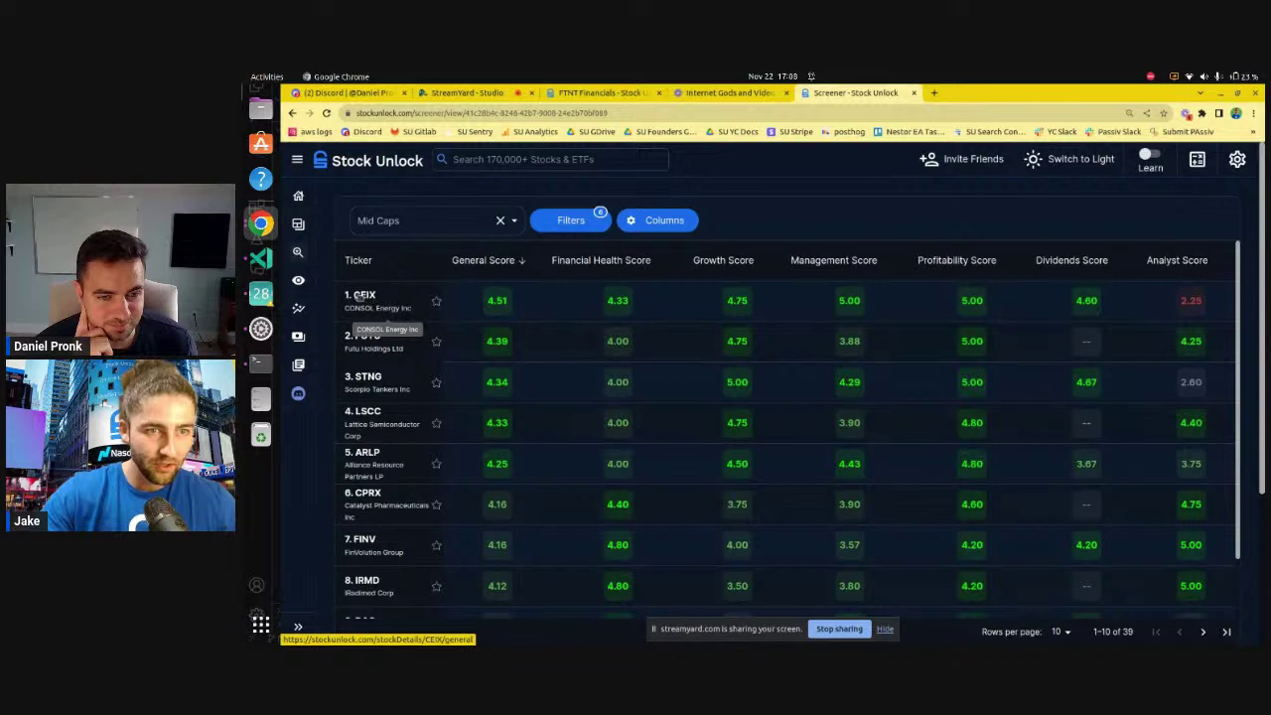
# - Open CEIX, FUTU and STNG from the results in separate tabs and view the CEIX price chart and key metrics
pyautogui.keyDown('ctrl'); pyautogui.click(362, 338); pyautogui.keyUp('ctrl')
pyautogui.keyDown('ctrl'); pyautogui.click(364, 390); pyautogui.keyUp('ctrl')
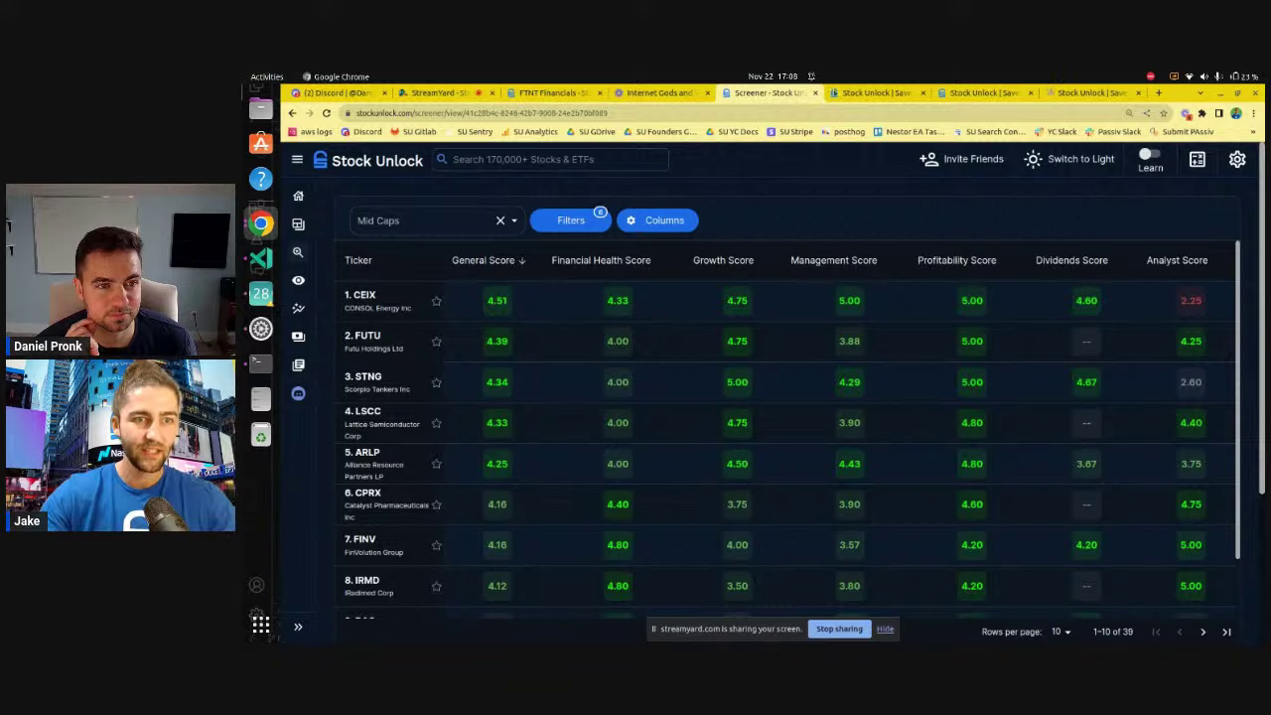
pyautogui.click(849, 93)
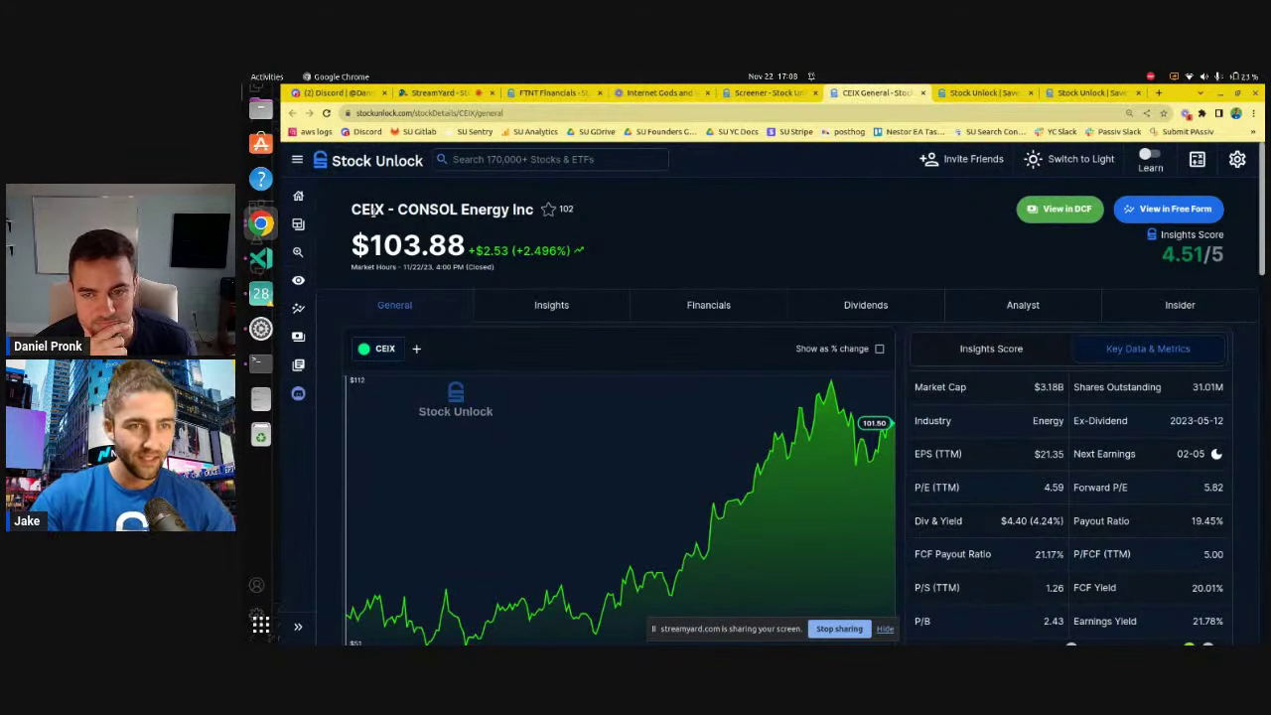
pyautogui.scroll(-1, 959, 288)
pyautogui.scroll(1, 993, 279)
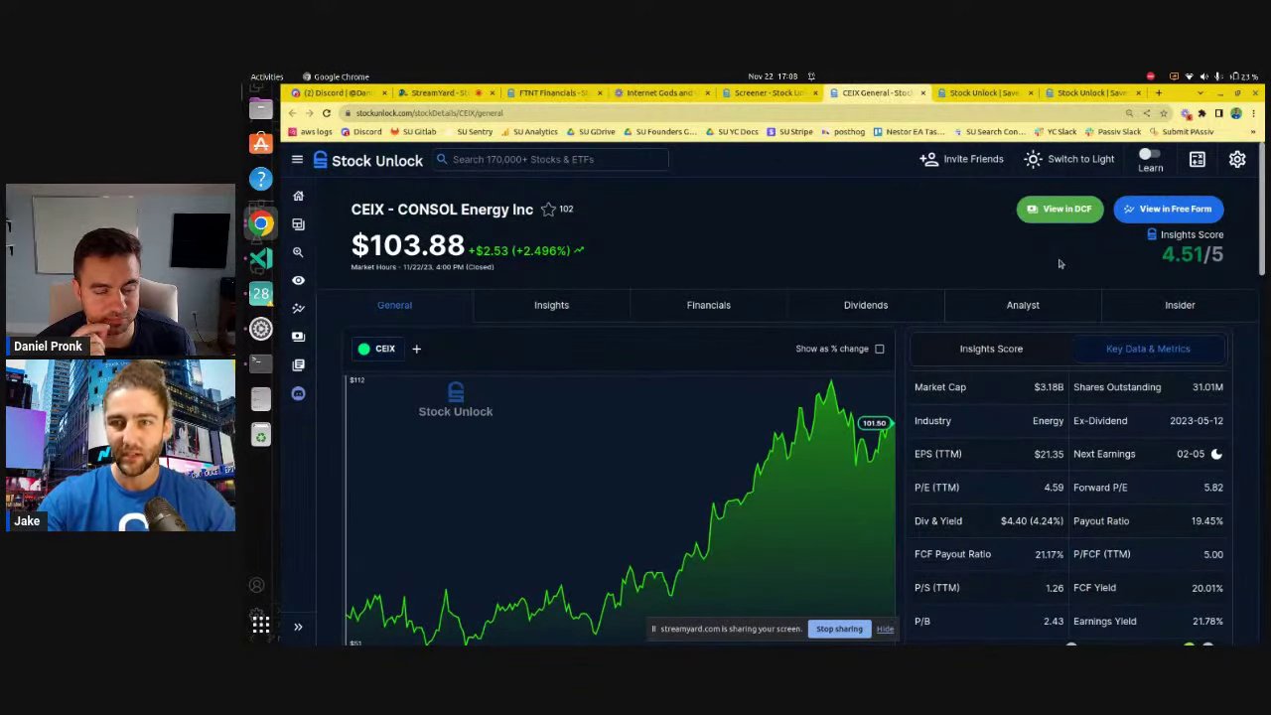
pyautogui.scroll(-1, 1060, 263)
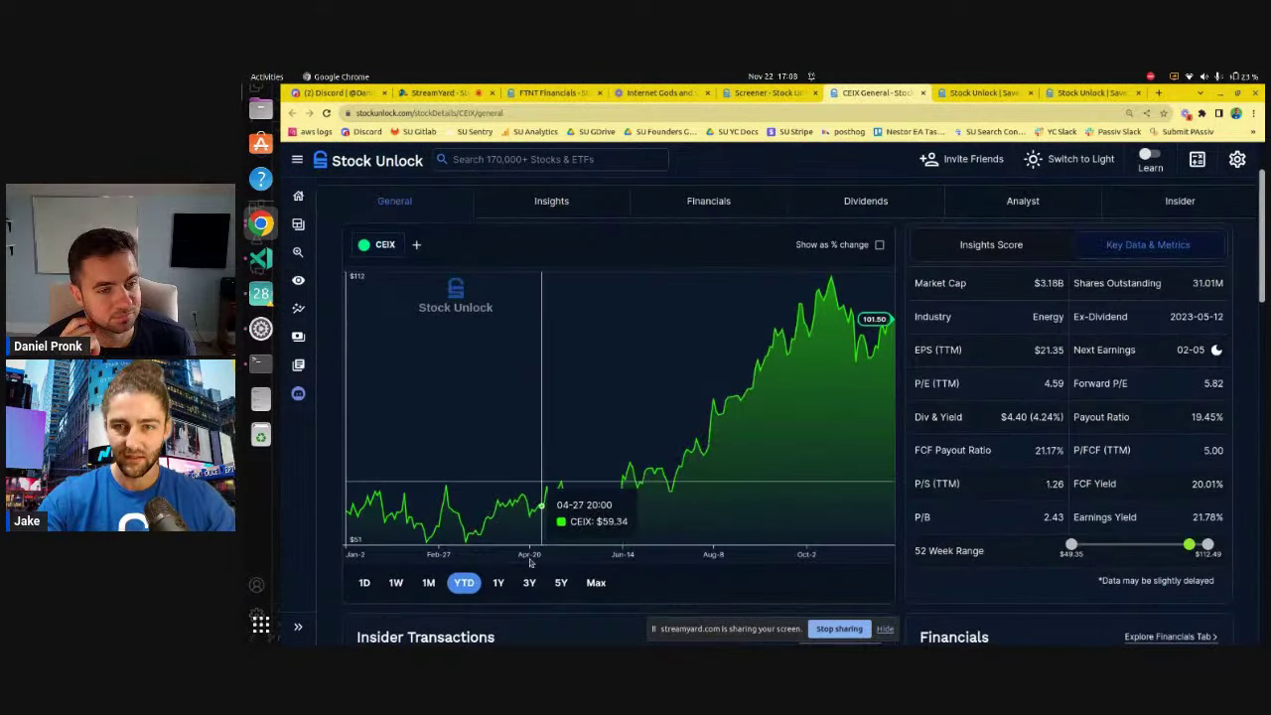
# - Show the CEIX price chart over 3Y and 5Y and check its FCF Yield among the key metrics
pyautogui.click(530, 583)
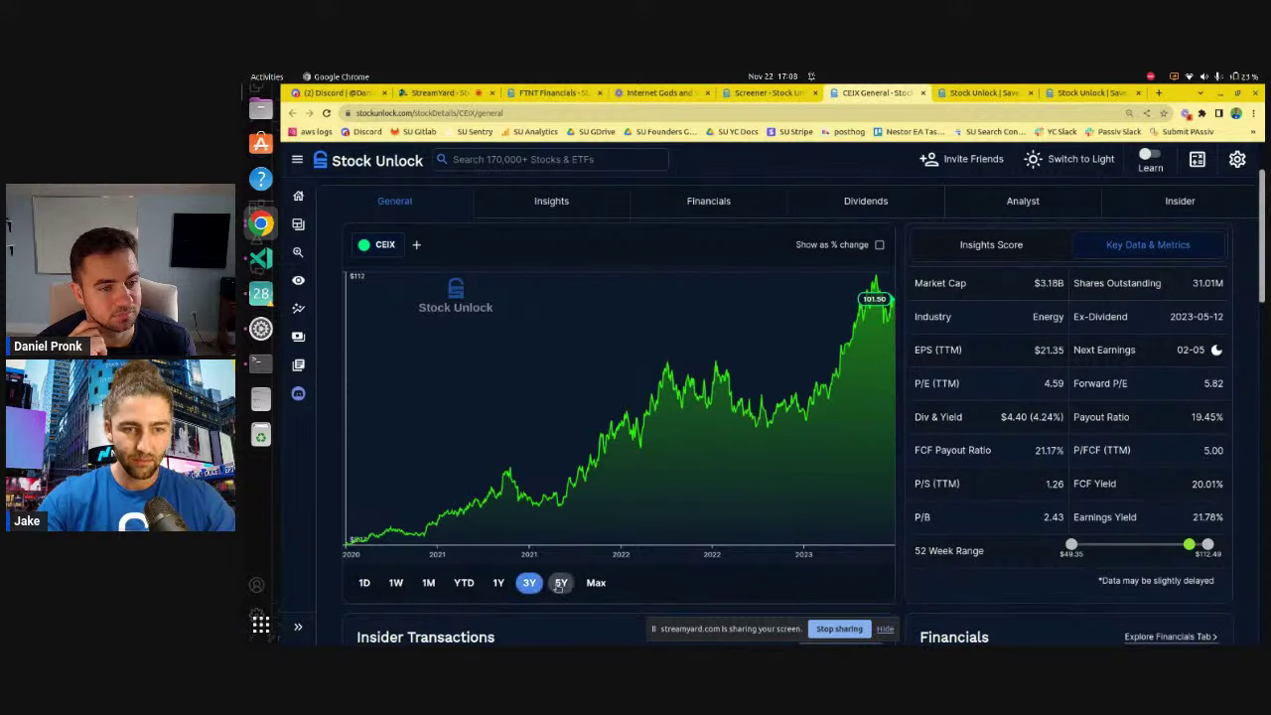
pyautogui.click(561, 583)
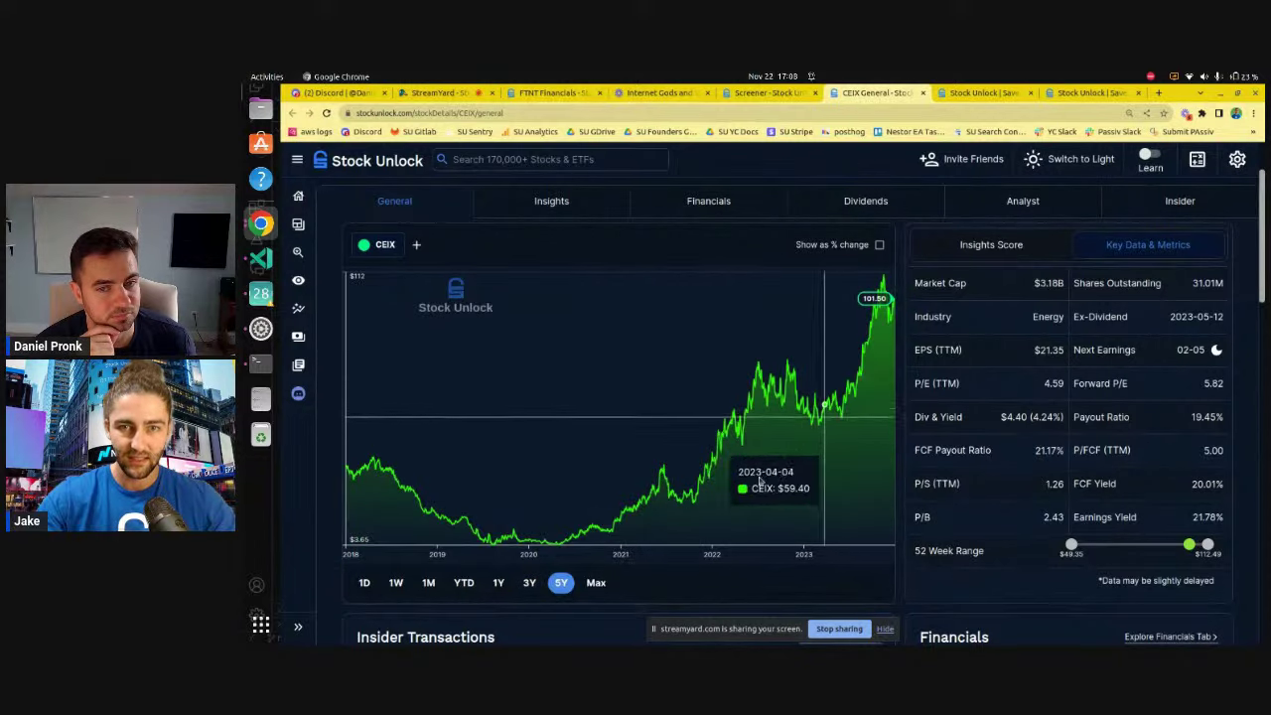
pyautogui.doubleClick(1198, 484)
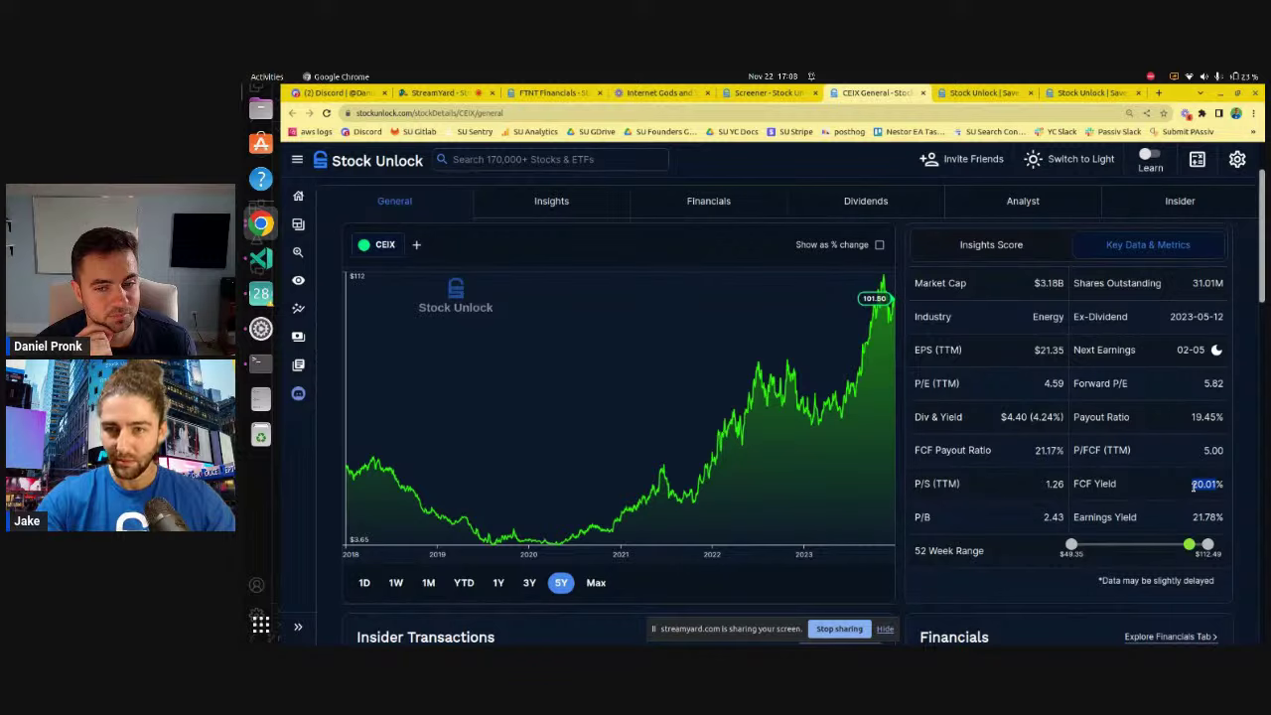
pyautogui.scroll(-1, 946, 470)
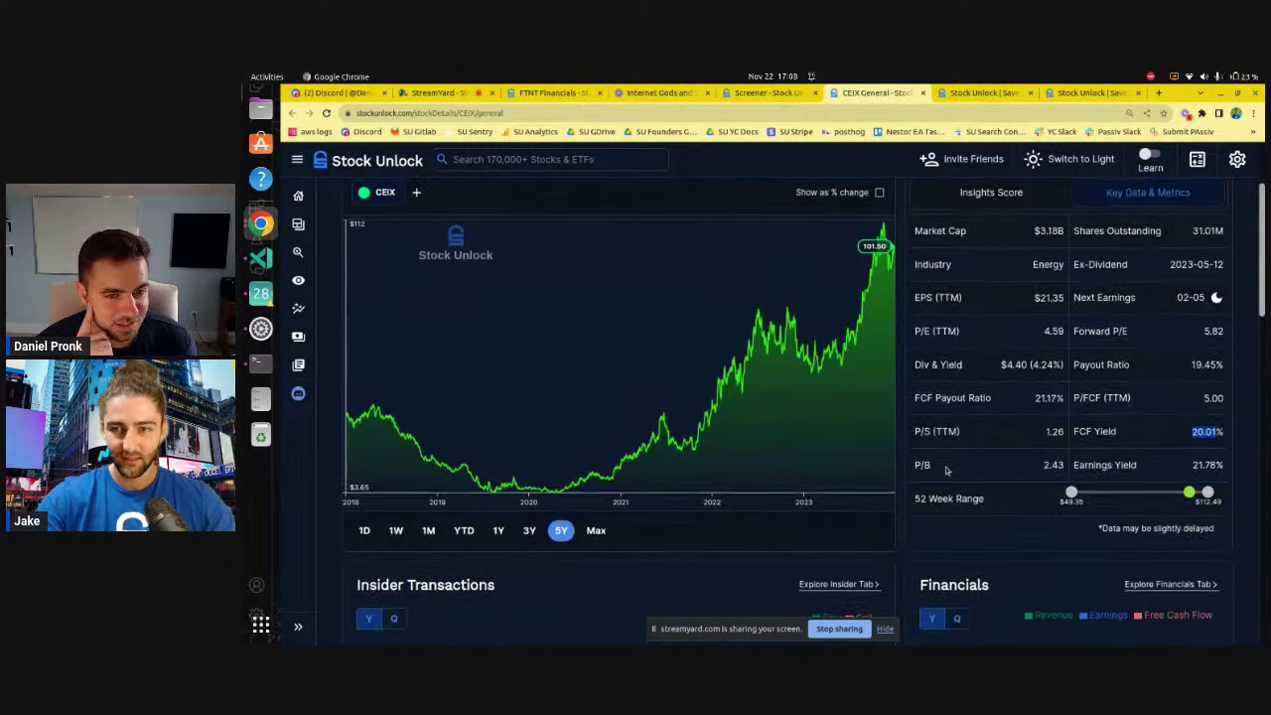
pyautogui.scroll(2, 947, 471)
pyautogui.scroll(-1, 946, 471)
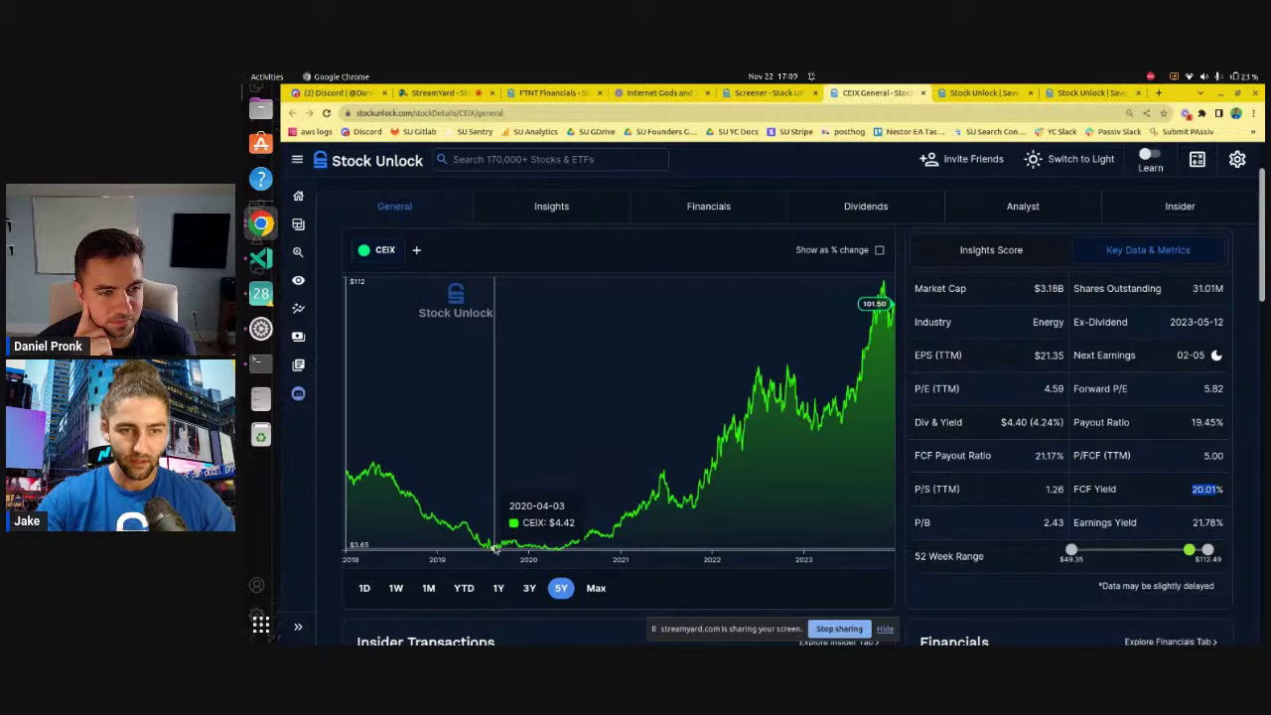
# - Inspect the 5Y CEIX chart from its April 2020 low onward and compare it with the FCF Yield and dividend yield
pyautogui.click(496, 550)
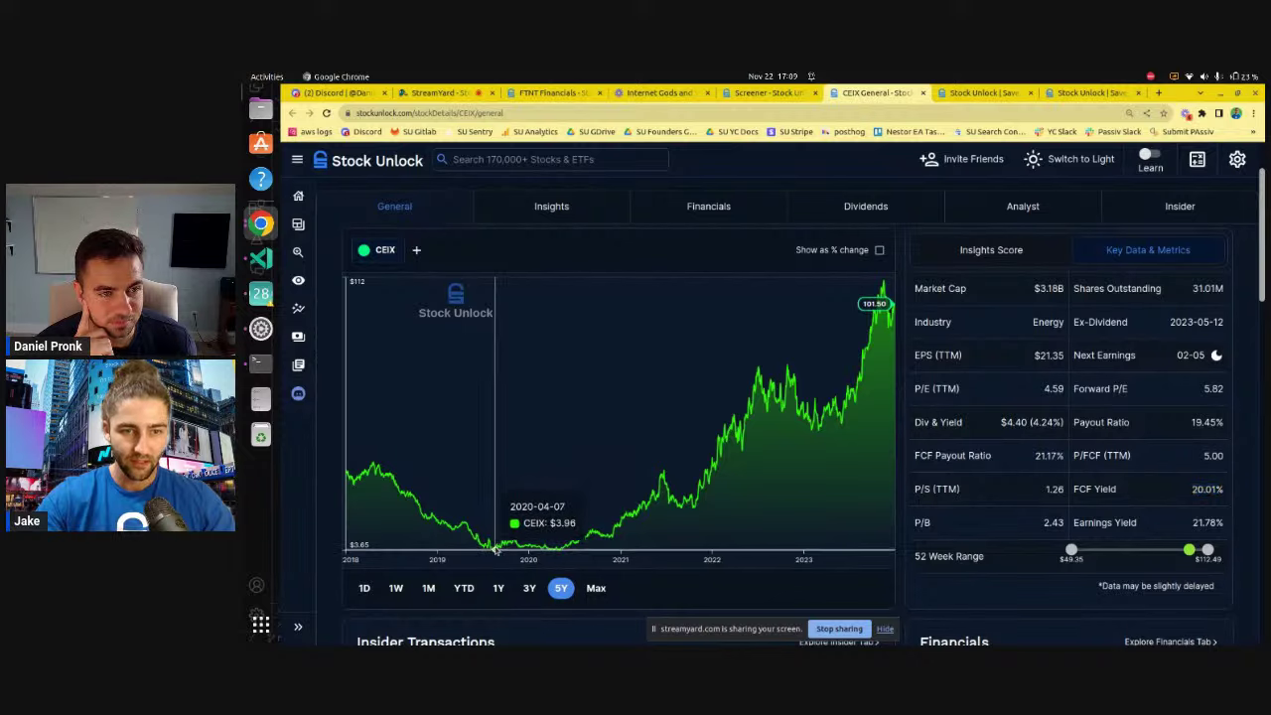
pyautogui.moveTo(496, 550)
pyautogui.mouseDown()
pyautogui.moveTo(752, 486)
pyautogui.moveTo(886, 479)
pyautogui.mouseUp()
pyautogui.moveTo(1198, 488); pyautogui.dragTo(1193, 489)
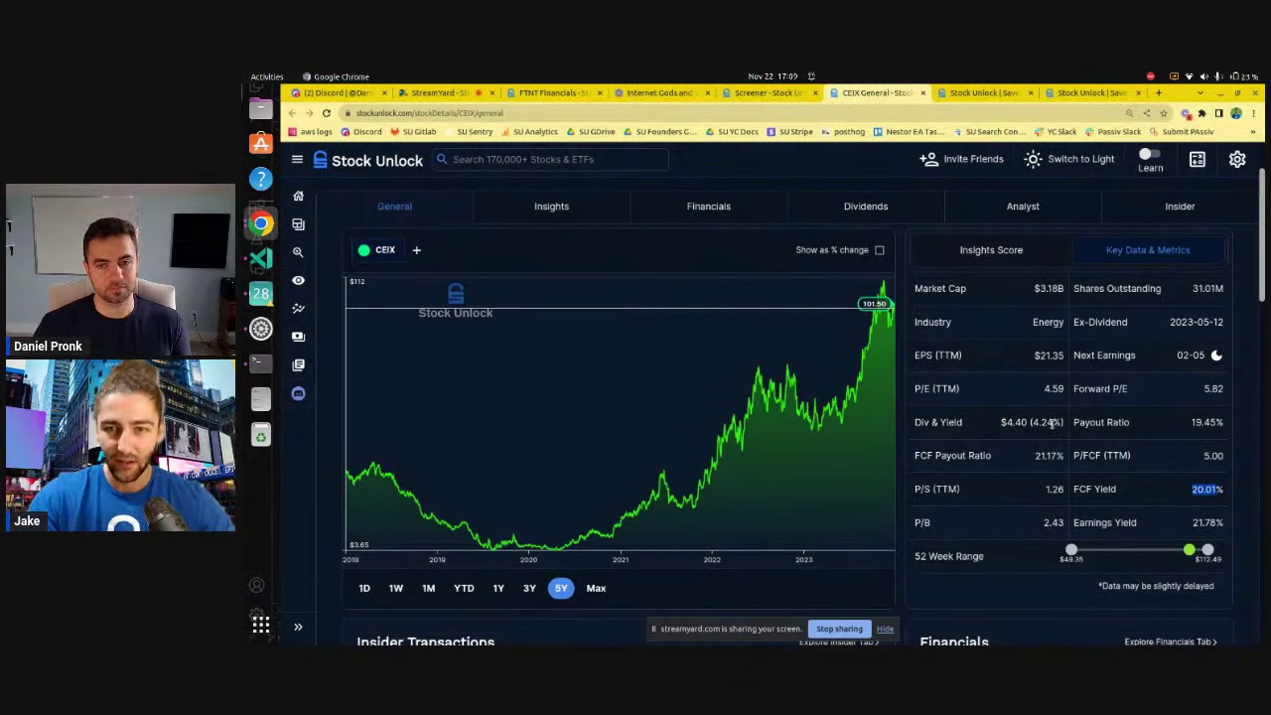
pyautogui.click(1053, 422)
# - Read the About section for CONSOL Energy, including its business description and IPO date
pyautogui.scroll(-10, 1052, 422)
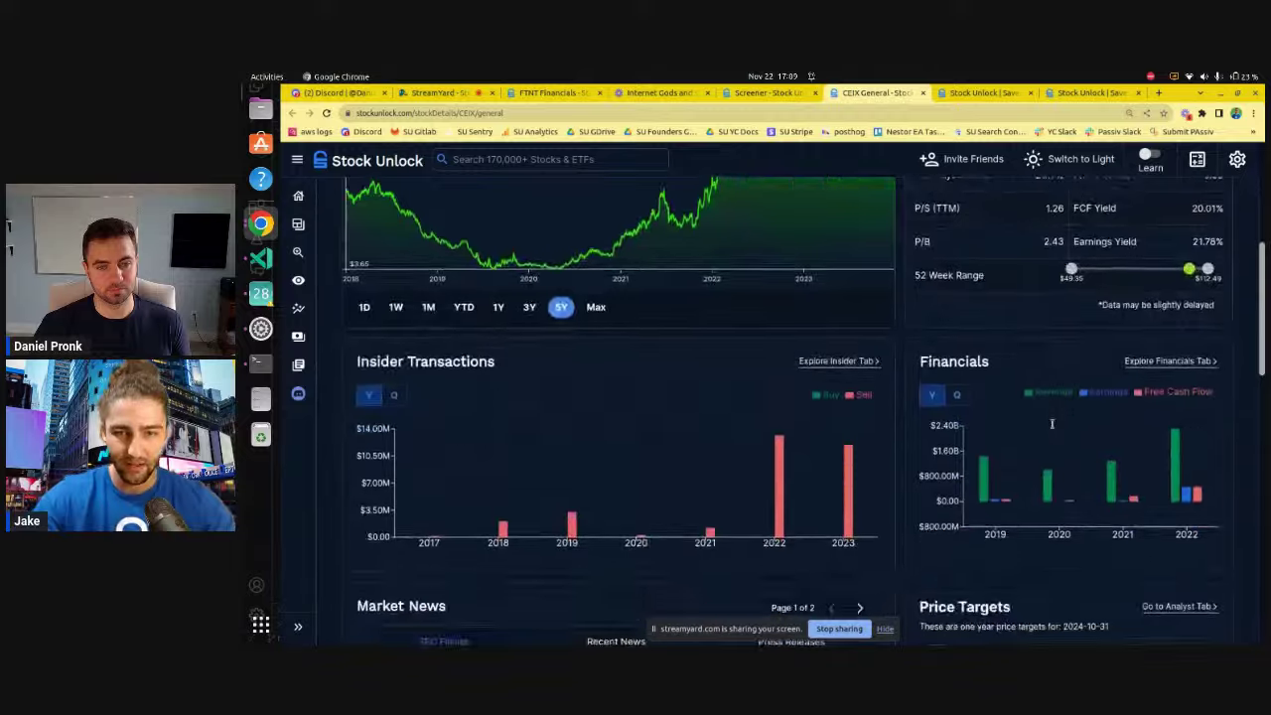
pyautogui.scroll(-3, 1052, 424)
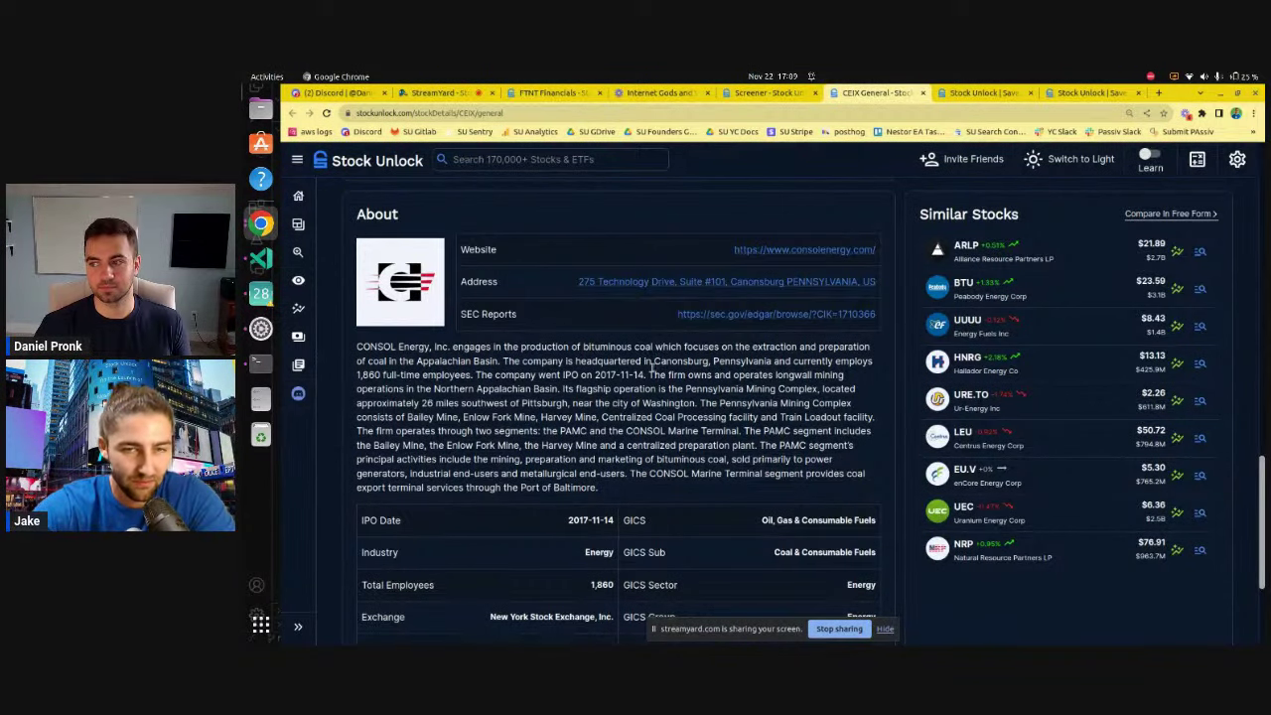
pyautogui.scroll(-1, 696, 357)
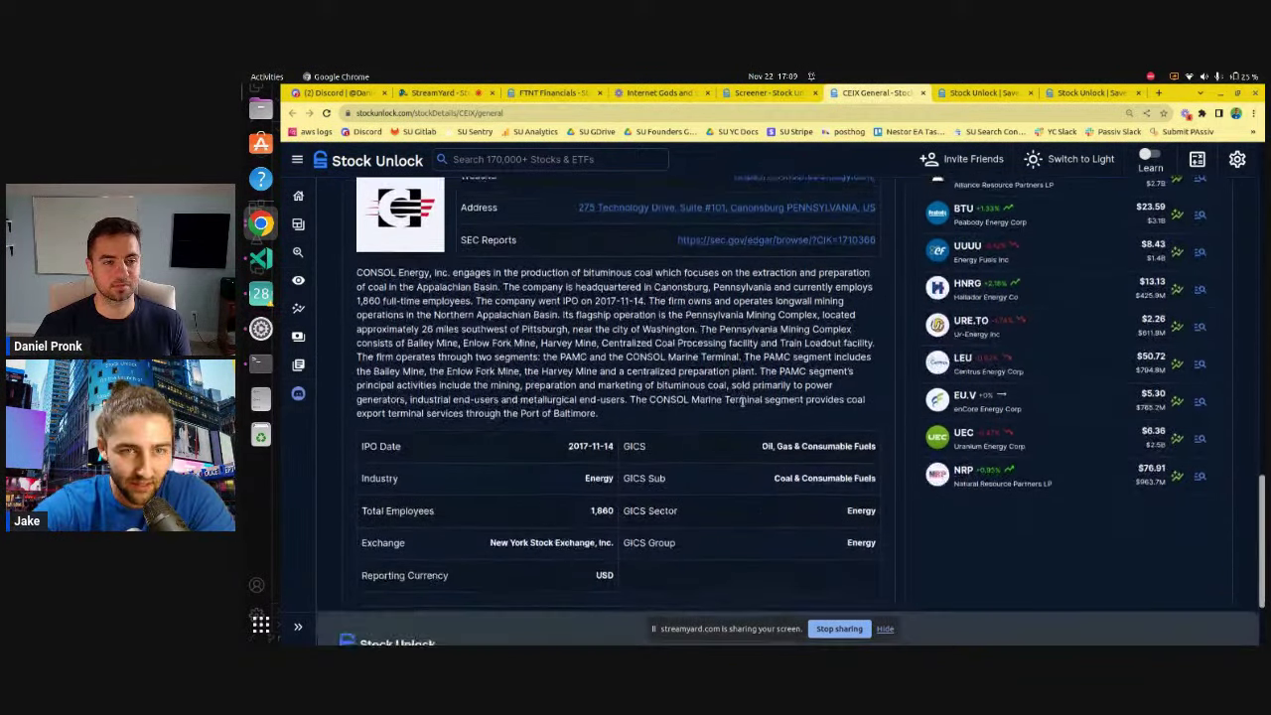
pyautogui.doubleClick(603, 295)
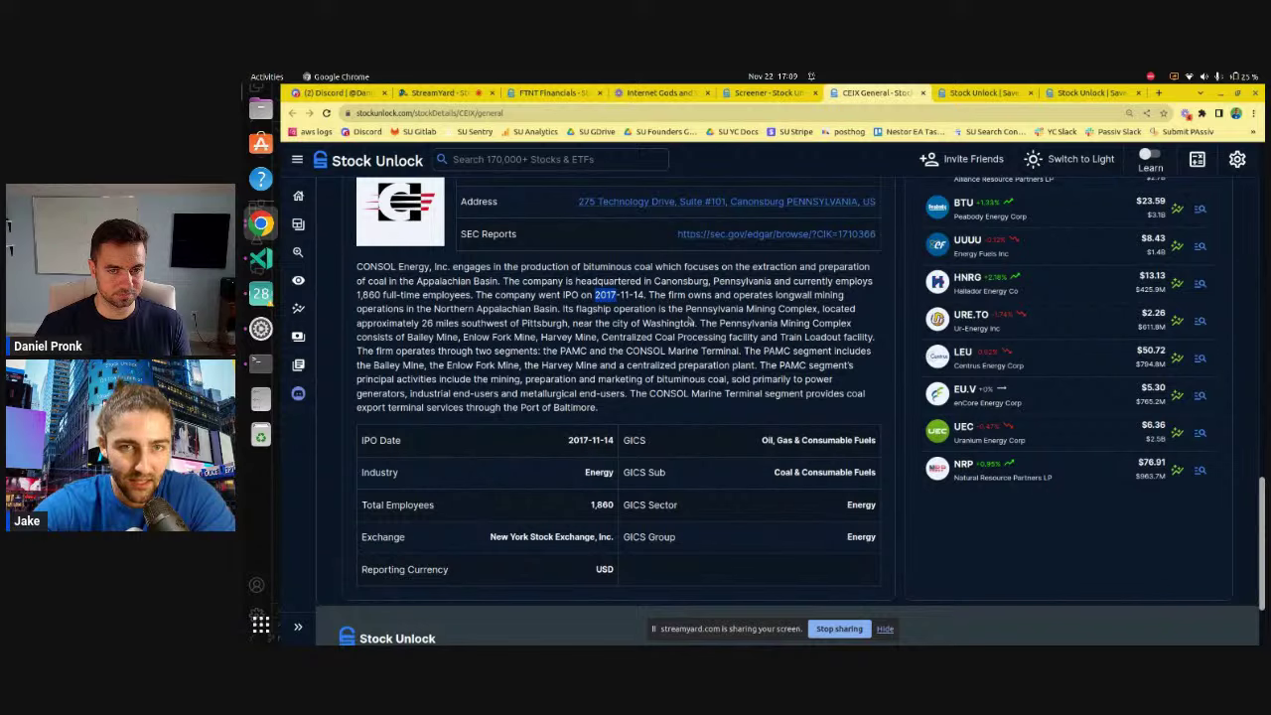
pyautogui.scroll(-1, 692, 317)
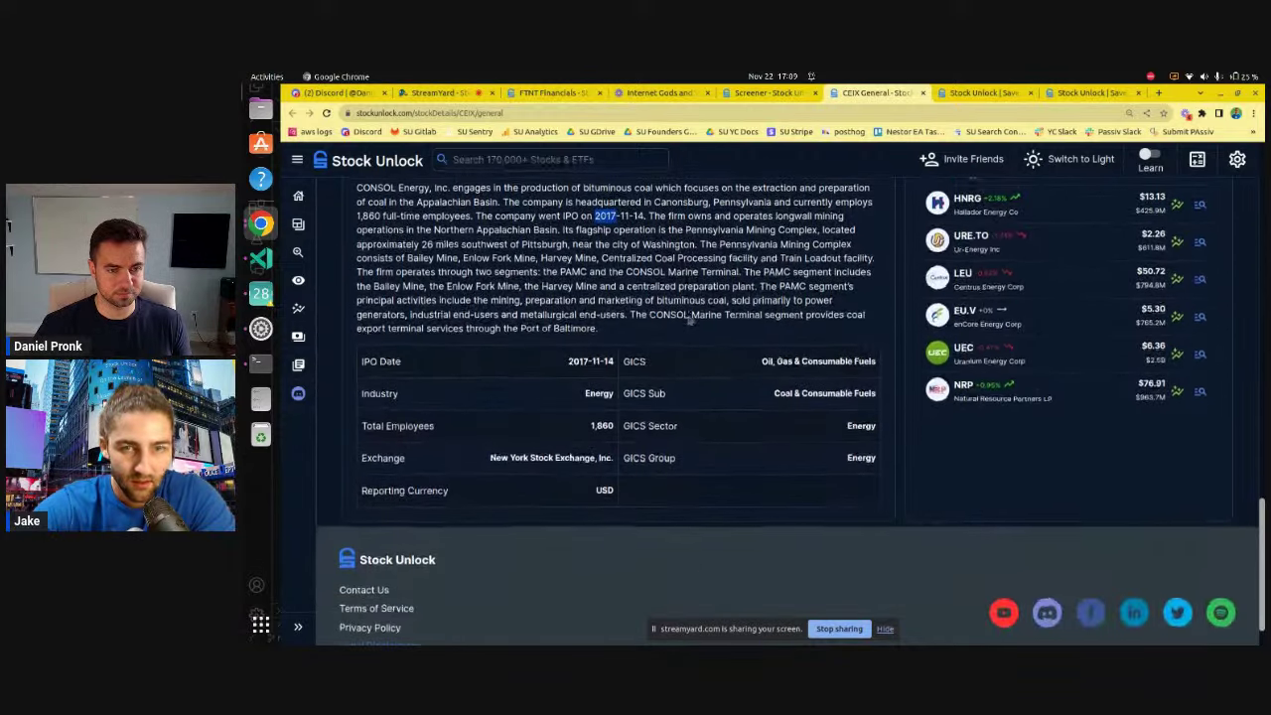
# - Show the CEIX price chart over its maximum date range
pyautogui.scroll(10, 690, 320)
pyautogui.scroll(-4, 689, 321)
pyautogui.click(595, 536)
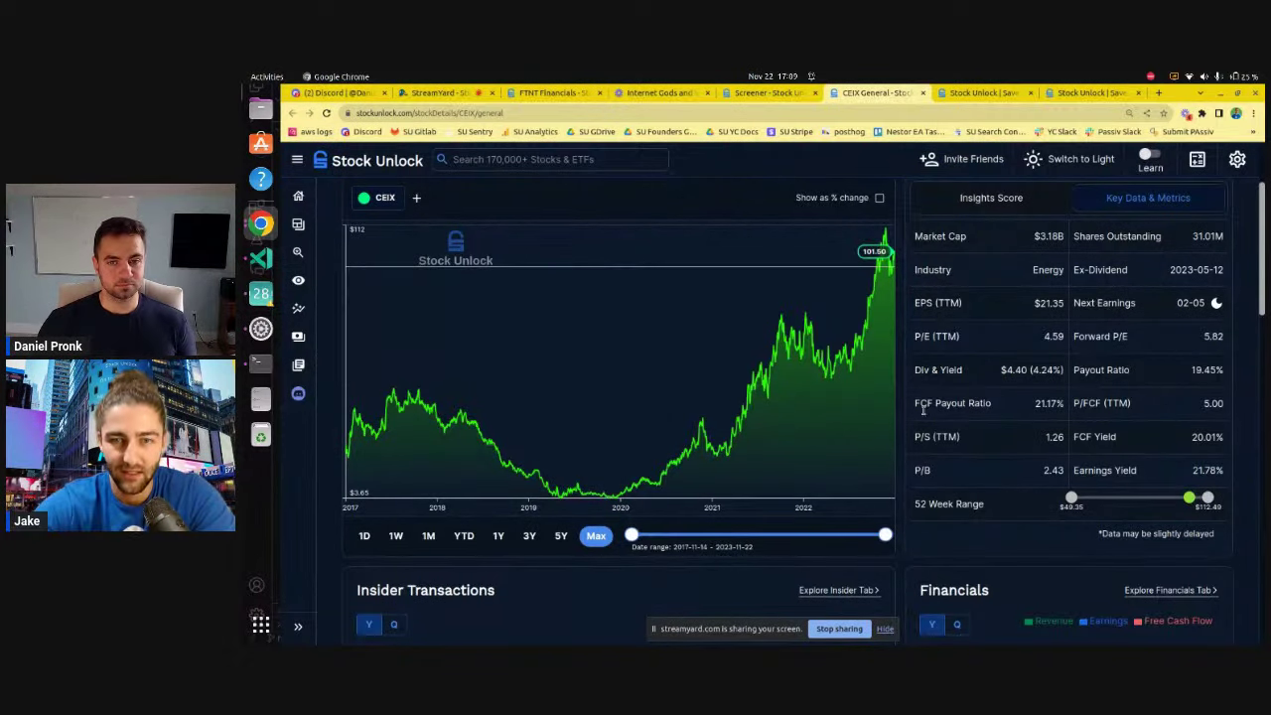
pyautogui.scroll(-2, 916, 470)
pyautogui.scroll(4, 746, 331)
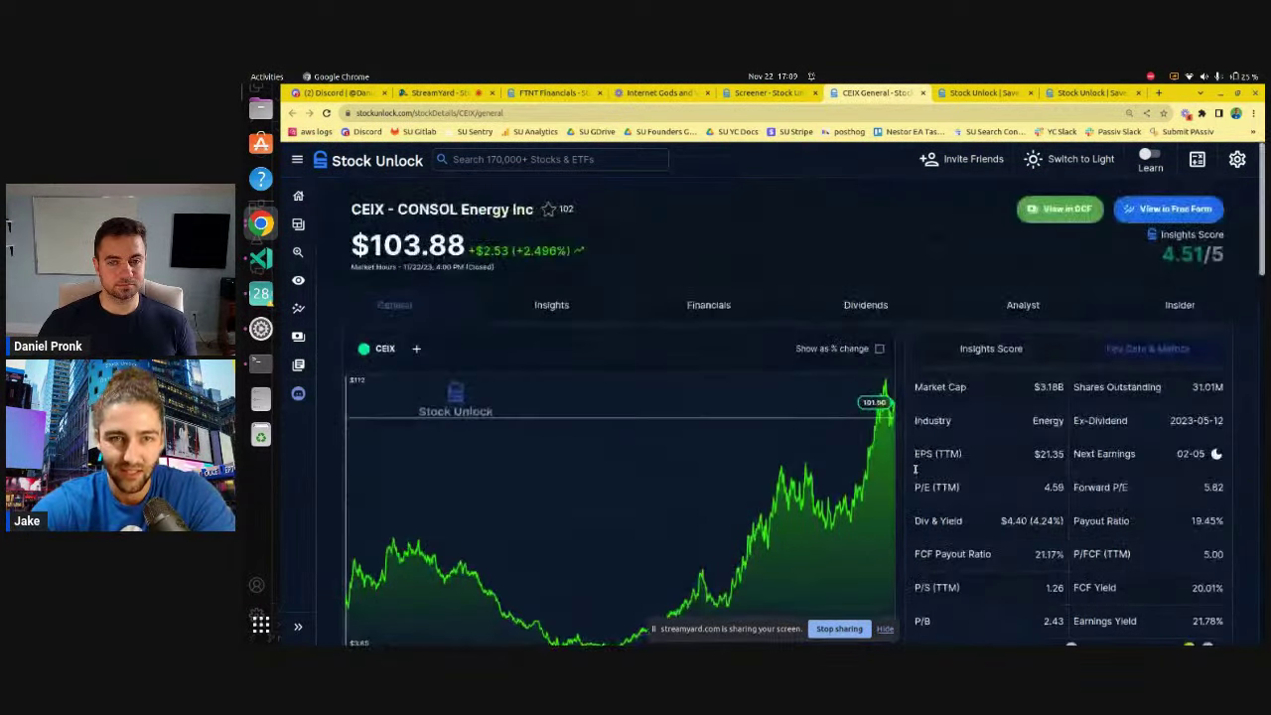
# - View the CEIX income statement and extend the Overall Revenue chart's date range back to 2016
pyautogui.click(734, 307)
pyautogui.scroll(-1, 733, 236)
pyautogui.scroll(-2, 733, 237)
pyautogui.moveTo(807, 445); pyautogui.dragTo(508, 446)
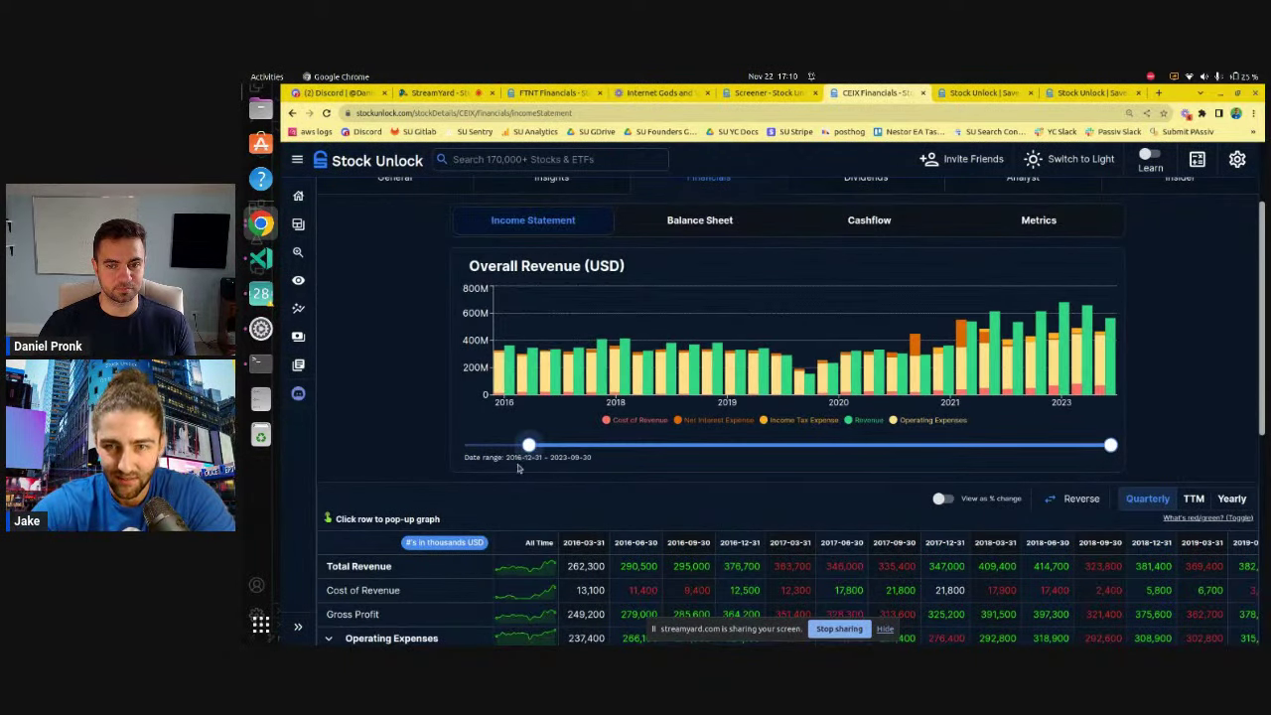
# - View the income statement as TTM, inspect the 2023-09-30 figures, and return it to Quarterly
pyautogui.click(1195, 498)
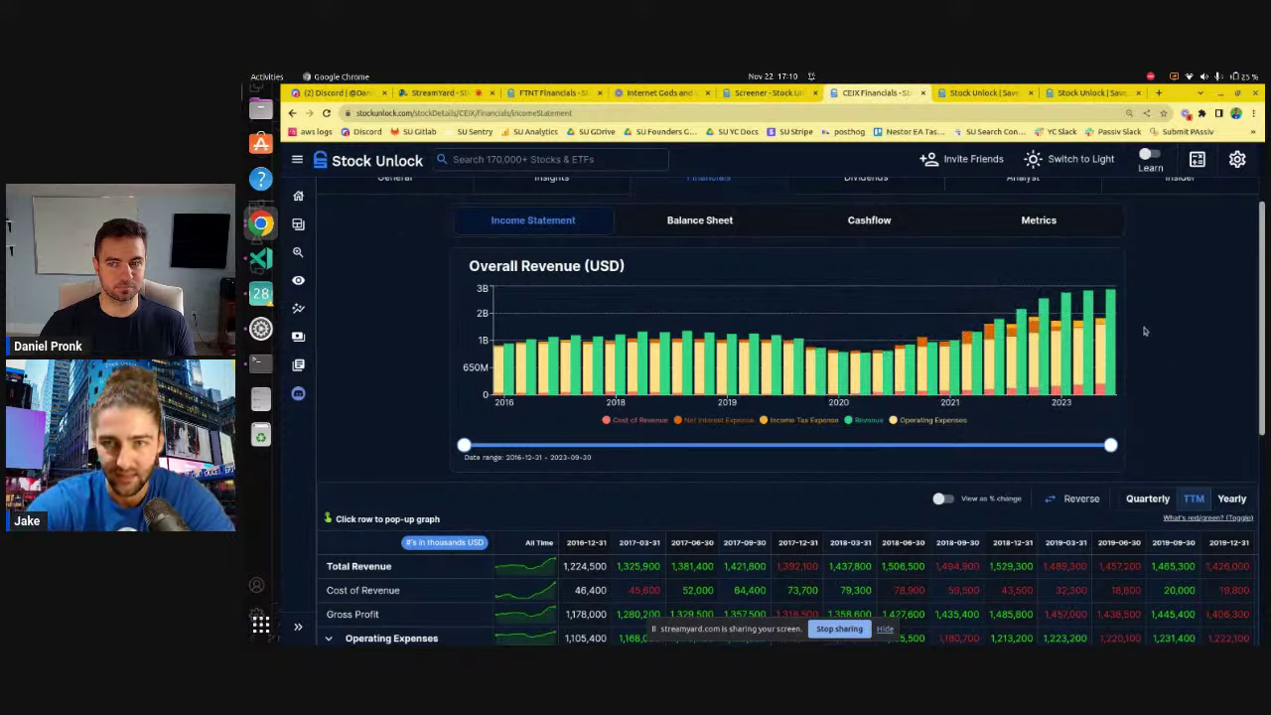
pyautogui.moveTo(1107, 340)
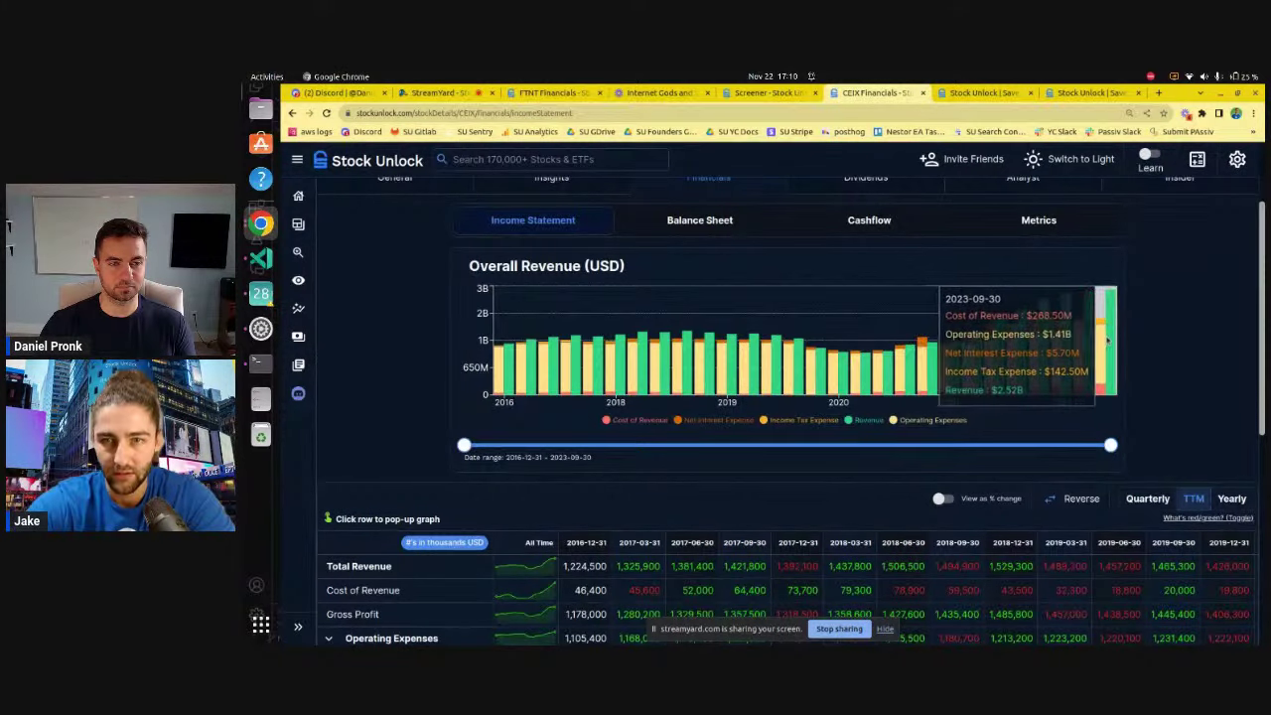
pyautogui.click(1148, 500)
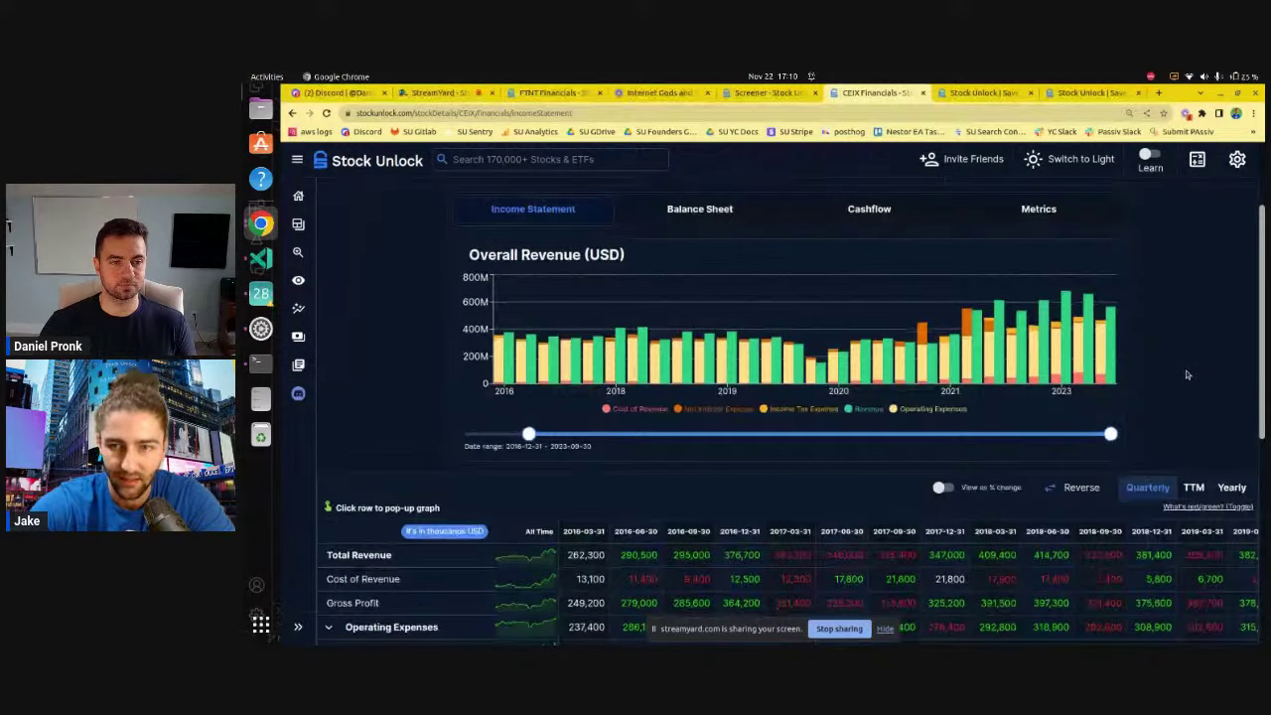
pyautogui.scroll(-1, 1186, 375)
# - View the CEIX cash flow trends as TTM and inspect the 2023-09-30 figures
pyautogui.scroll(3, 1155, 406)
pyautogui.click(869, 347)
pyautogui.scroll(-1, 1155, 383)
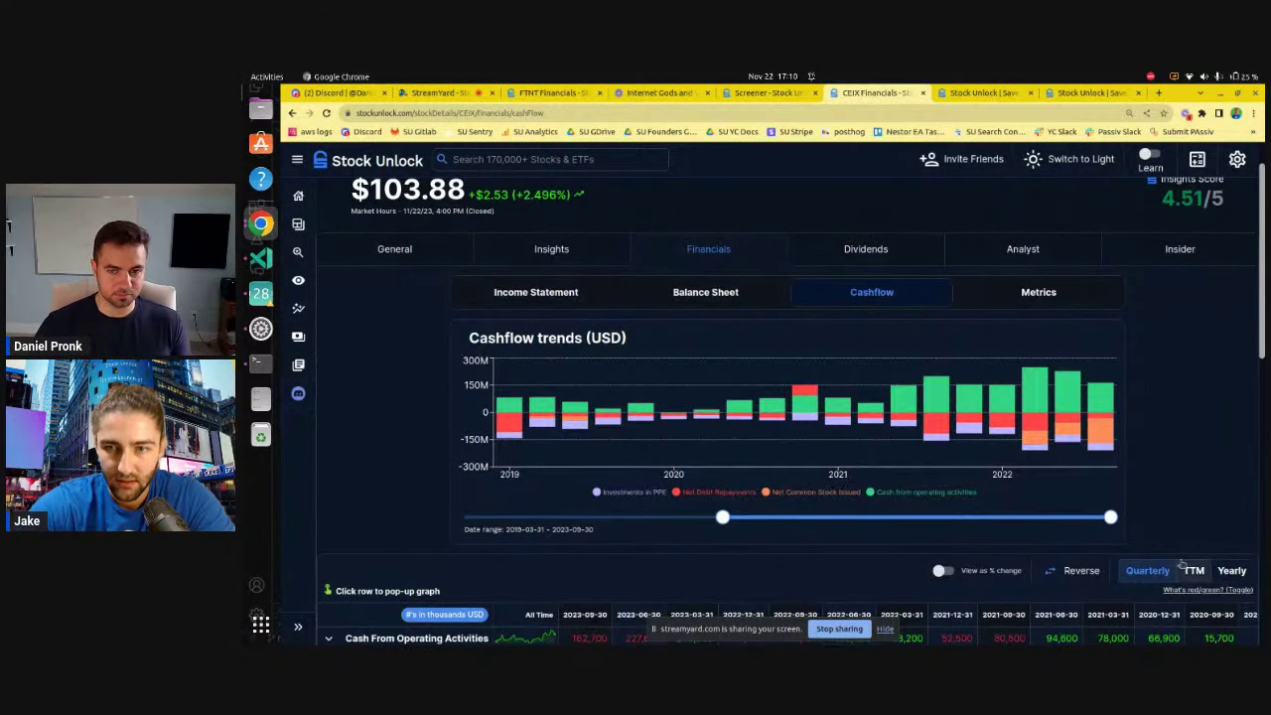
pyautogui.click(1188, 570)
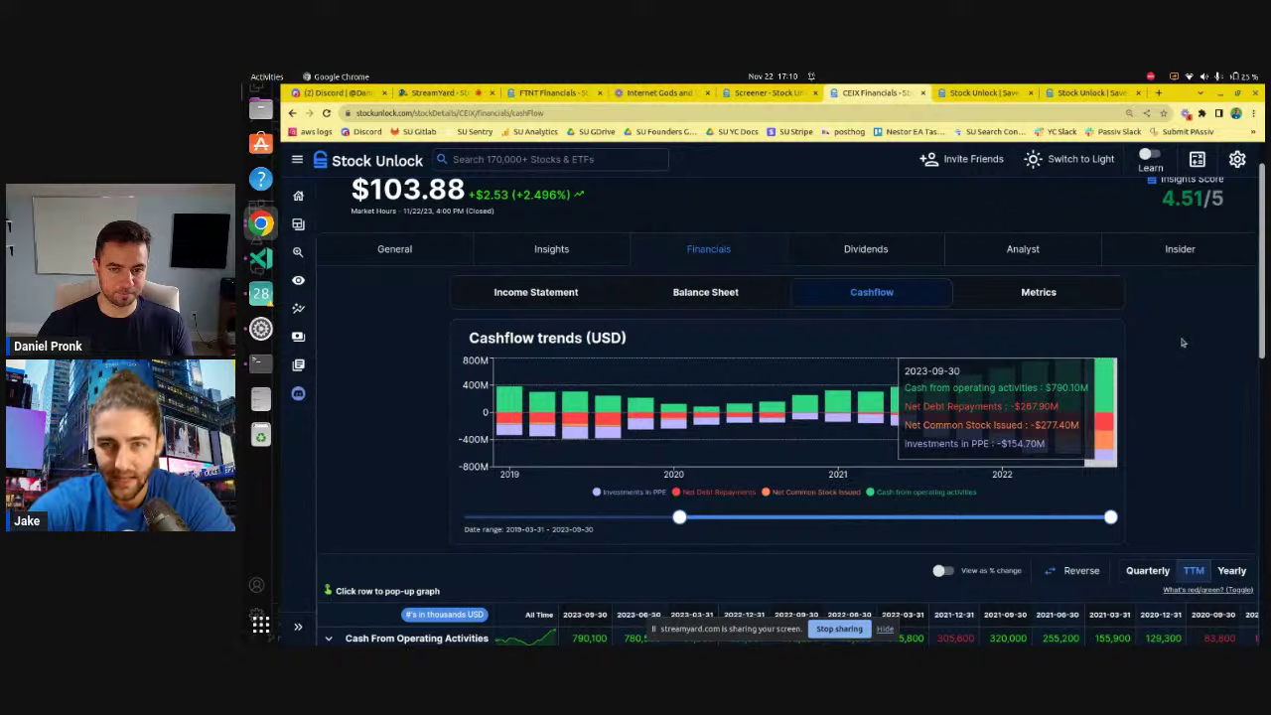
# - View the CEIX margin metrics, extend the chart's start back to 2018-06-30, and inspect the latest margins
pyautogui.click(1035, 290)
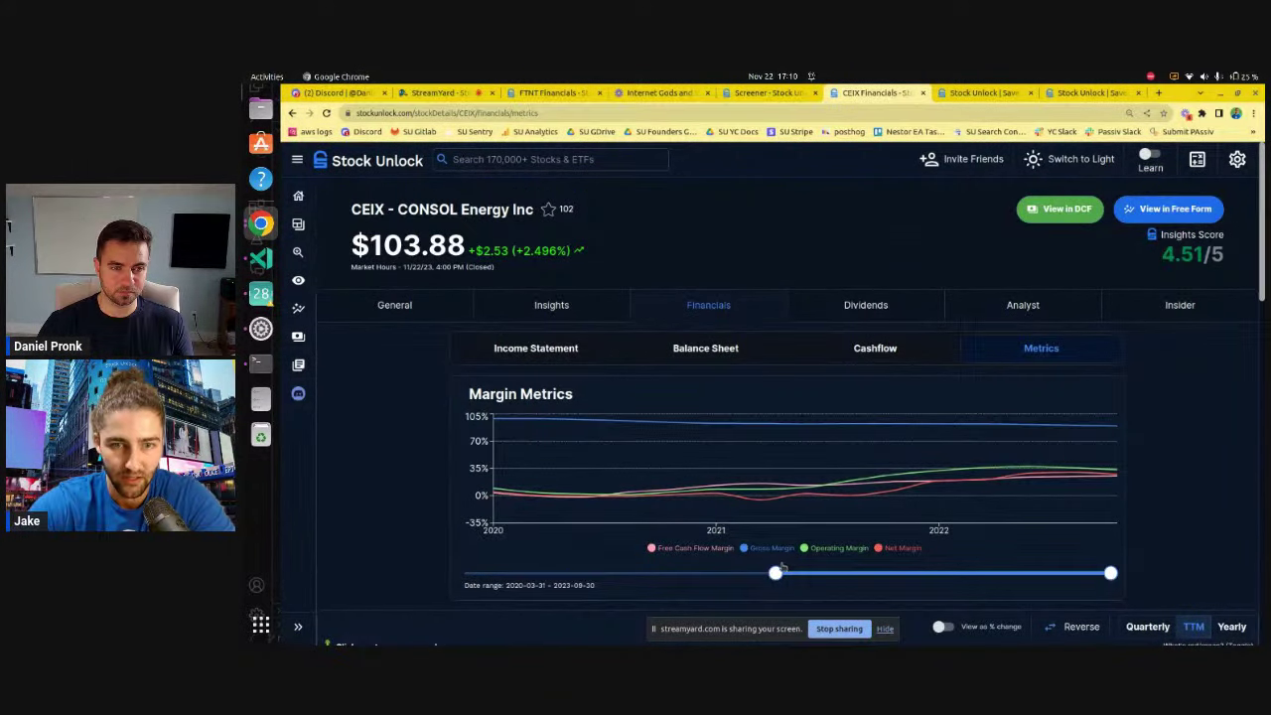
pyautogui.moveTo(775, 573); pyautogui.dragTo(607, 574)
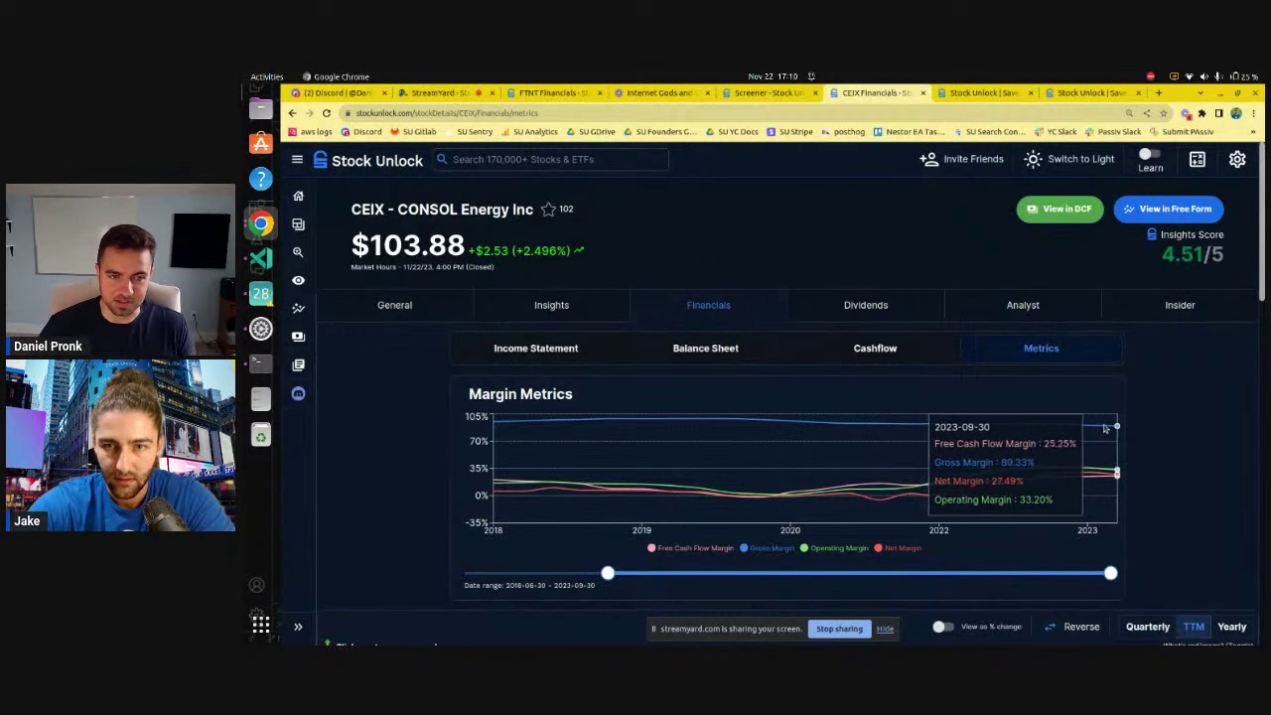
pyautogui.scroll(-1, 1233, 409)
pyautogui.scroll(-1, 1234, 408)
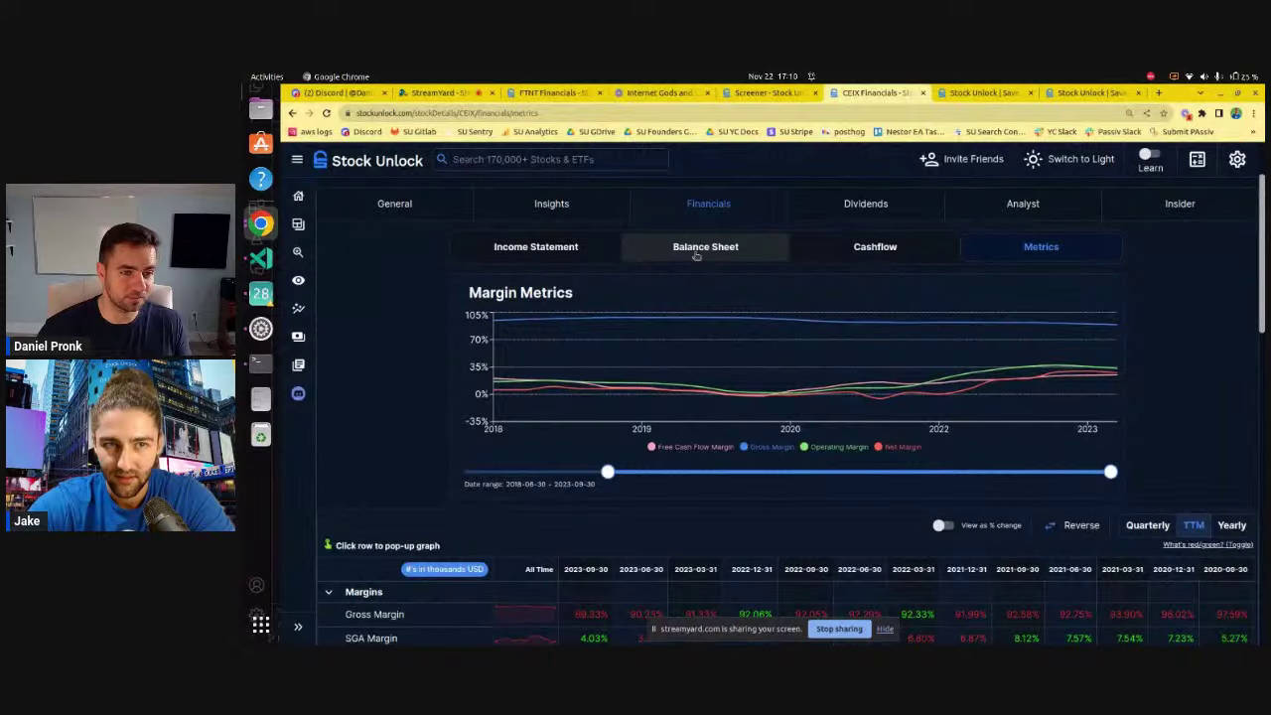
pyautogui.scroll(1, 692, 302)
pyautogui.scroll(-1, 692, 305)
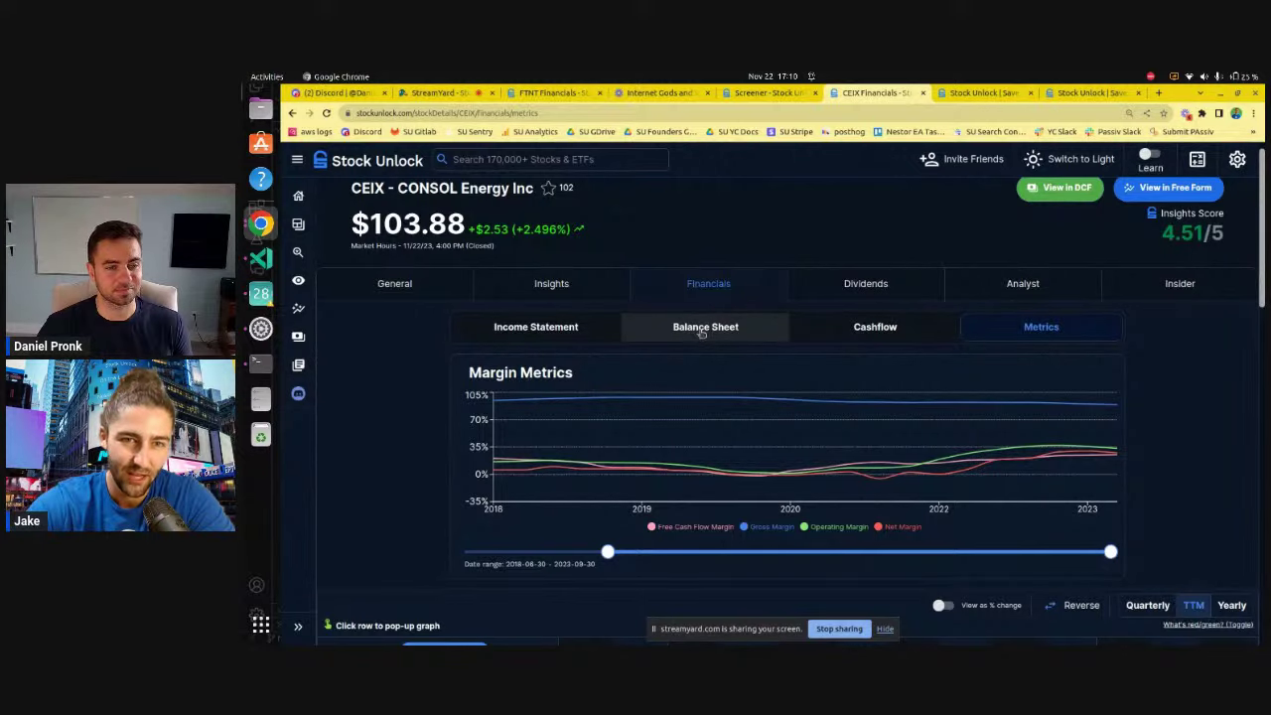
# - Examine the CEIX balance sheet, covering the asset and liability breakdowns, cash, current debt and long-term debt rows
pyautogui.click(704, 337)
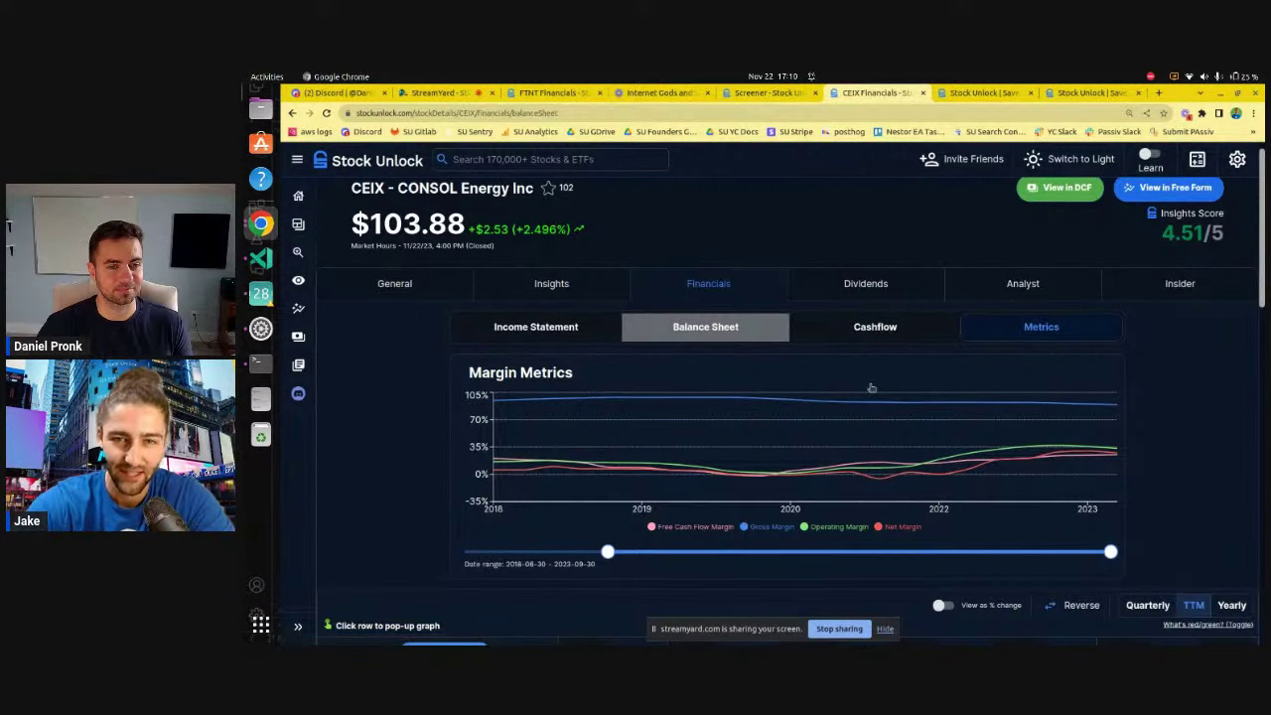
pyautogui.scroll(-3, 1129, 418)
pyautogui.scroll(-3, 1129, 418)
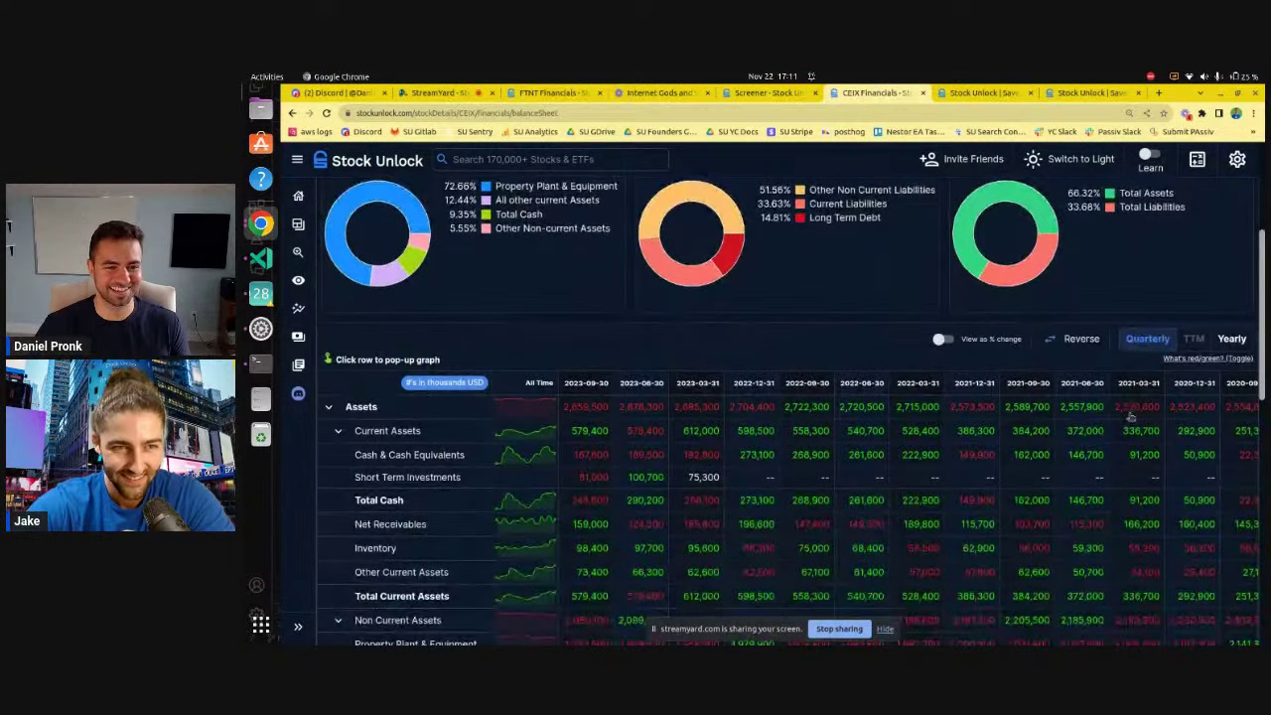
pyautogui.scroll(-3, 1130, 418)
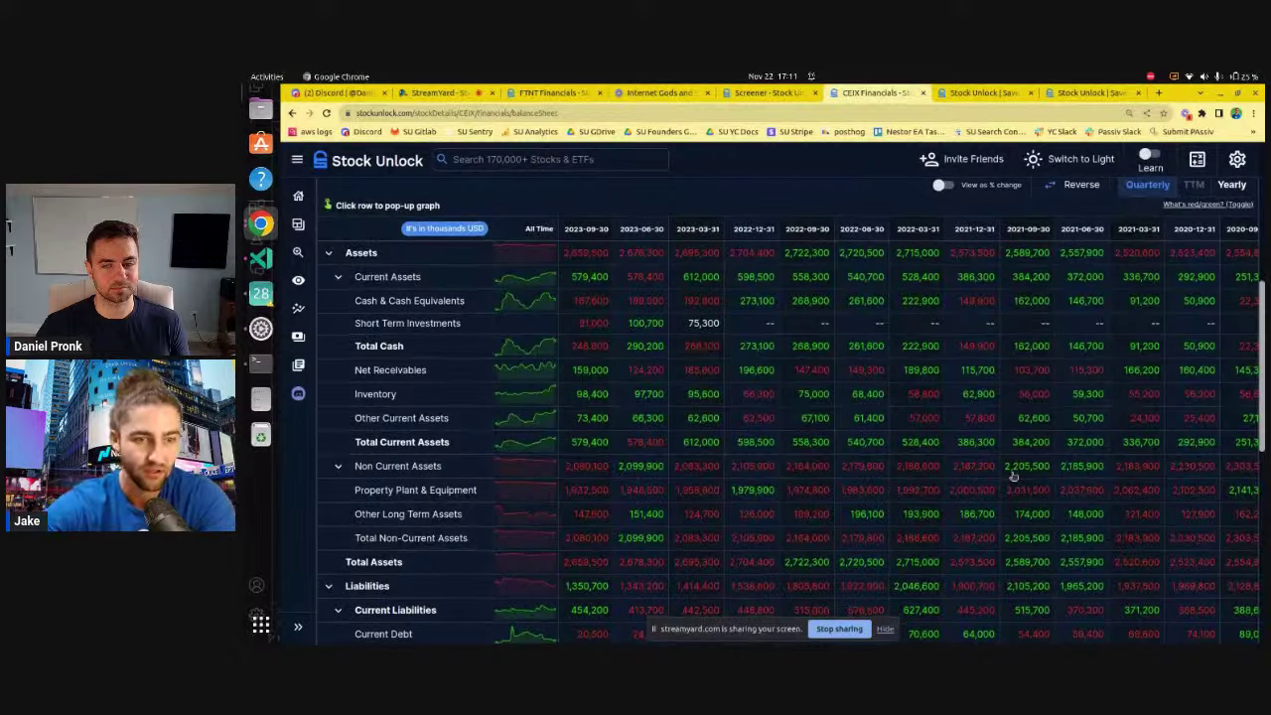
pyautogui.scroll(-1, 1013, 477)
pyautogui.scroll(-3, 1013, 477)
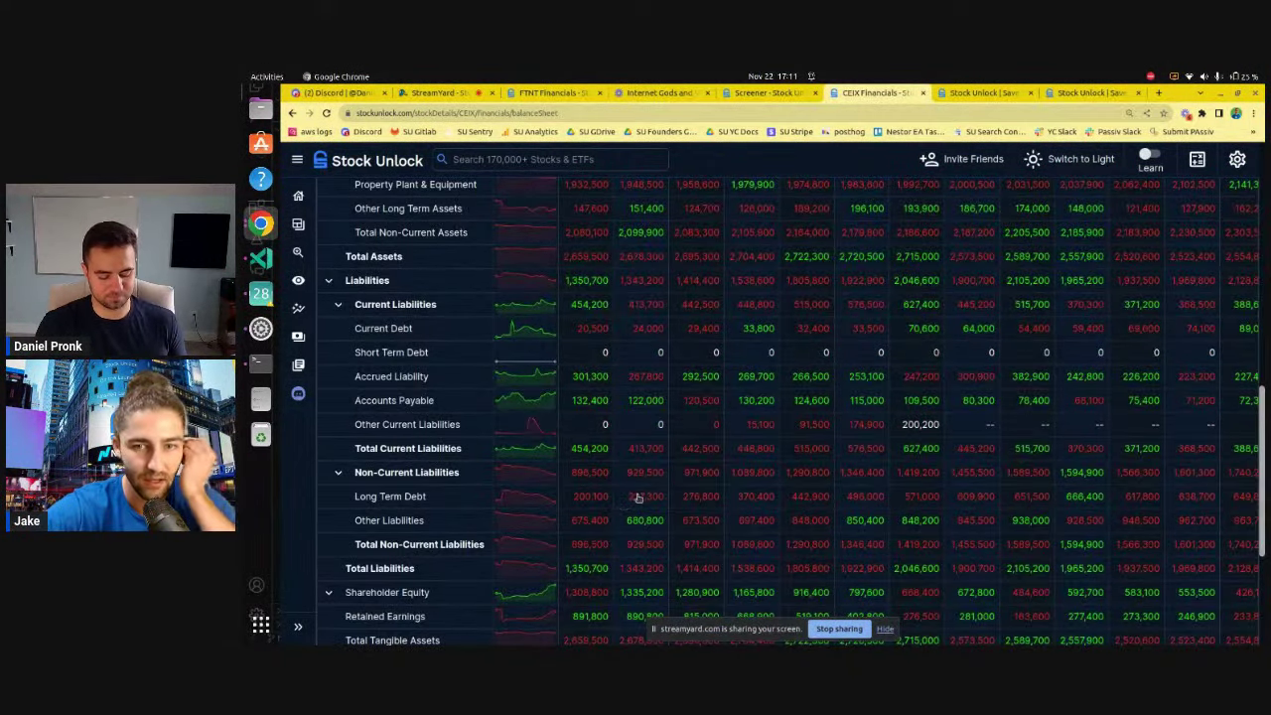
pyautogui.scroll(3, 646, 496)
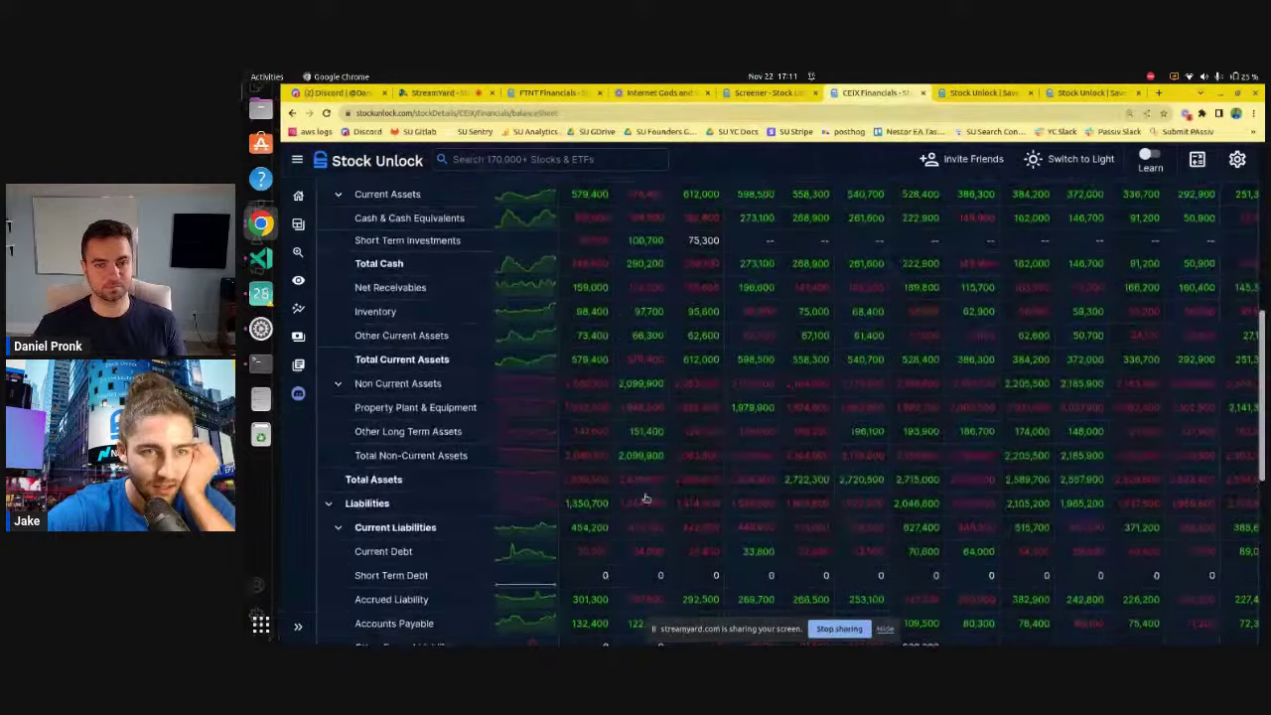
pyautogui.scroll(1, 646, 497)
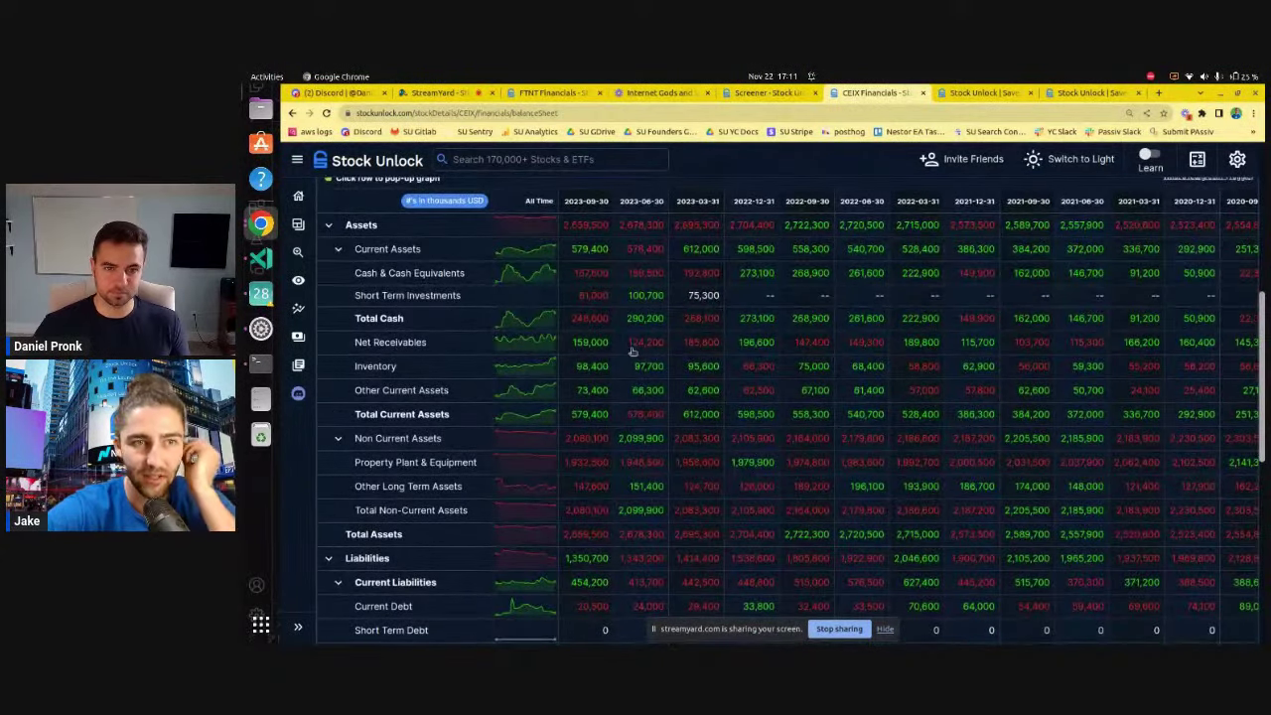
pyautogui.scroll(10, 632, 351)
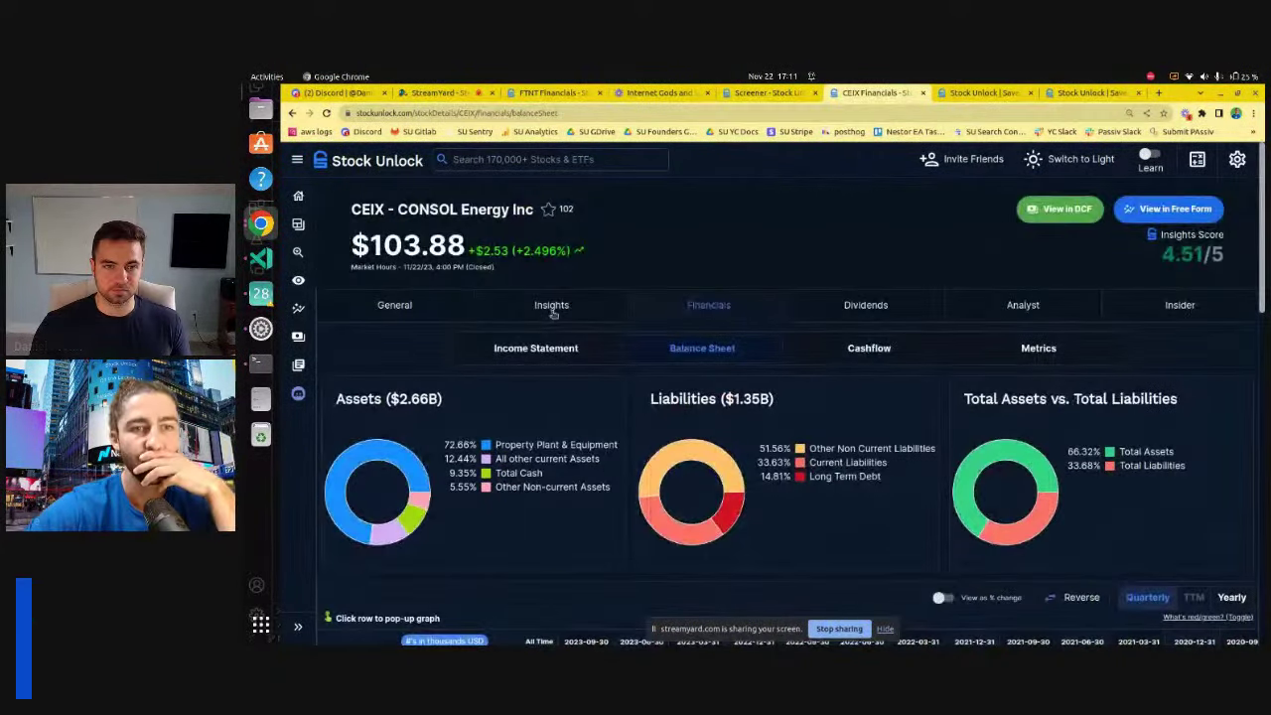
# - Review the CEIX insights on financial health, growth, profitability and management, including the remaining Growth metrics
pyautogui.click(551, 305)
pyautogui.scroll(-8, 777, 314)
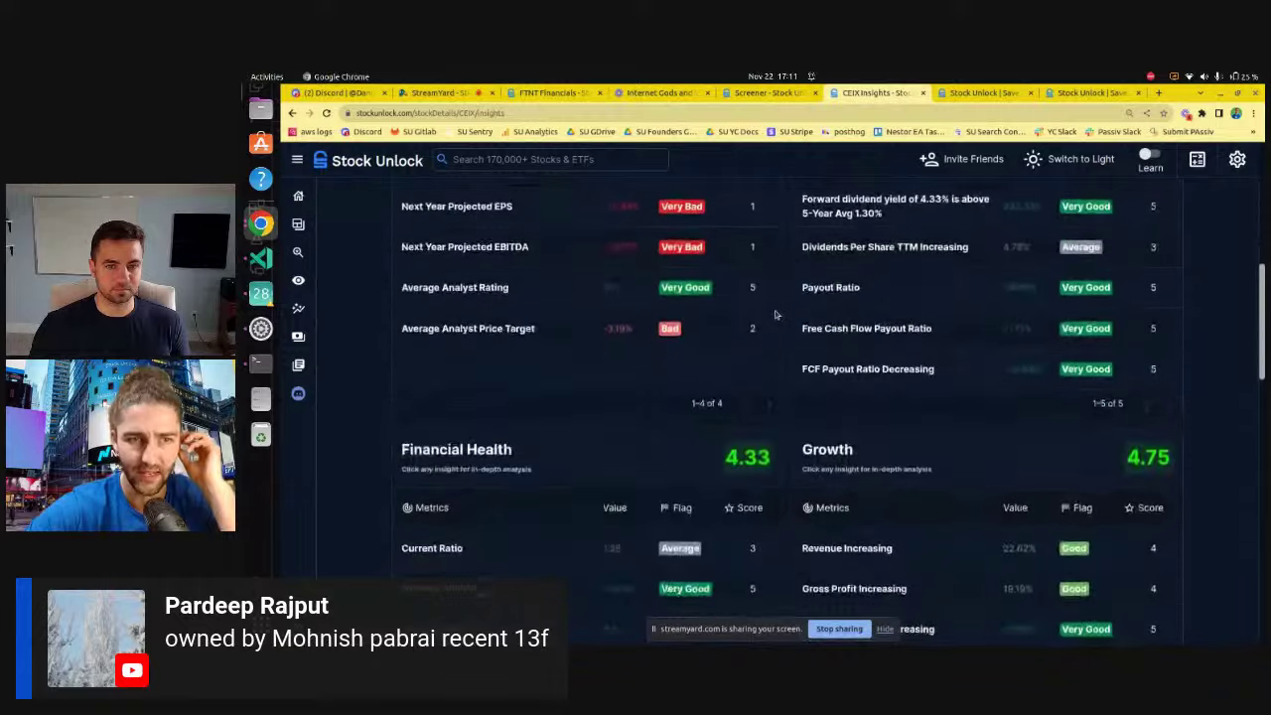
pyautogui.scroll(-3, 777, 314)
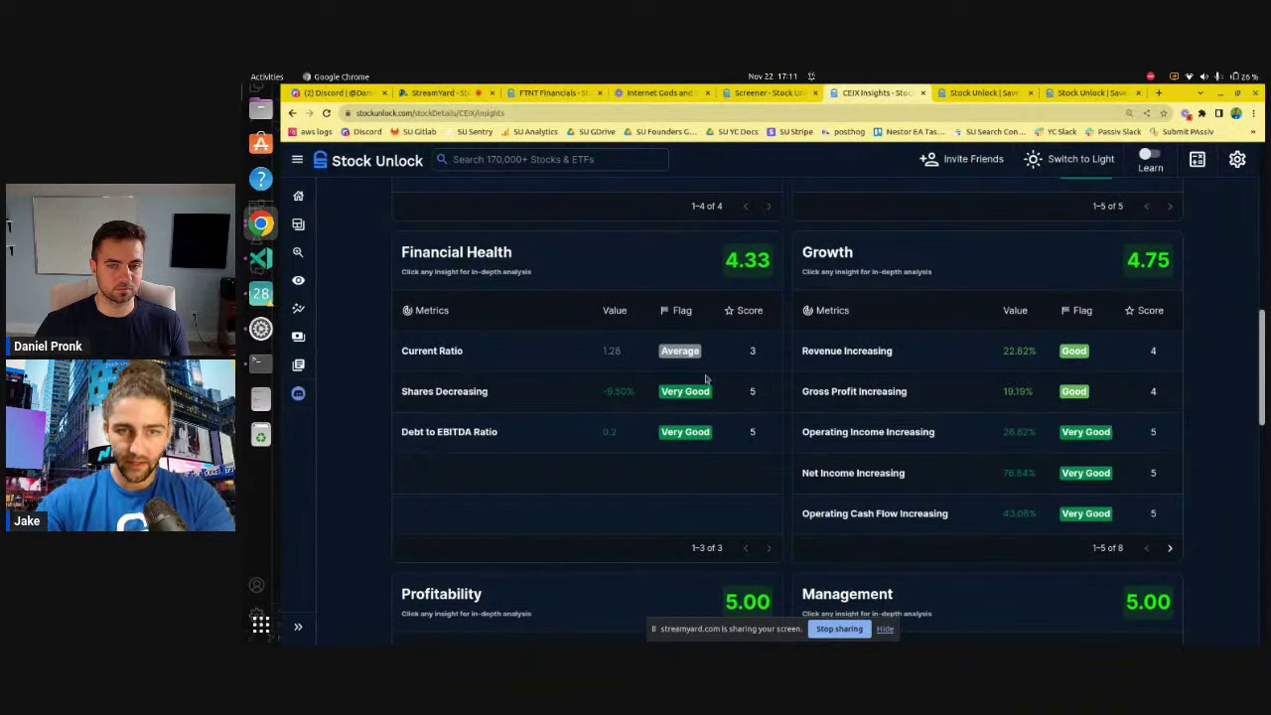
pyautogui.scroll(-2, 683, 400)
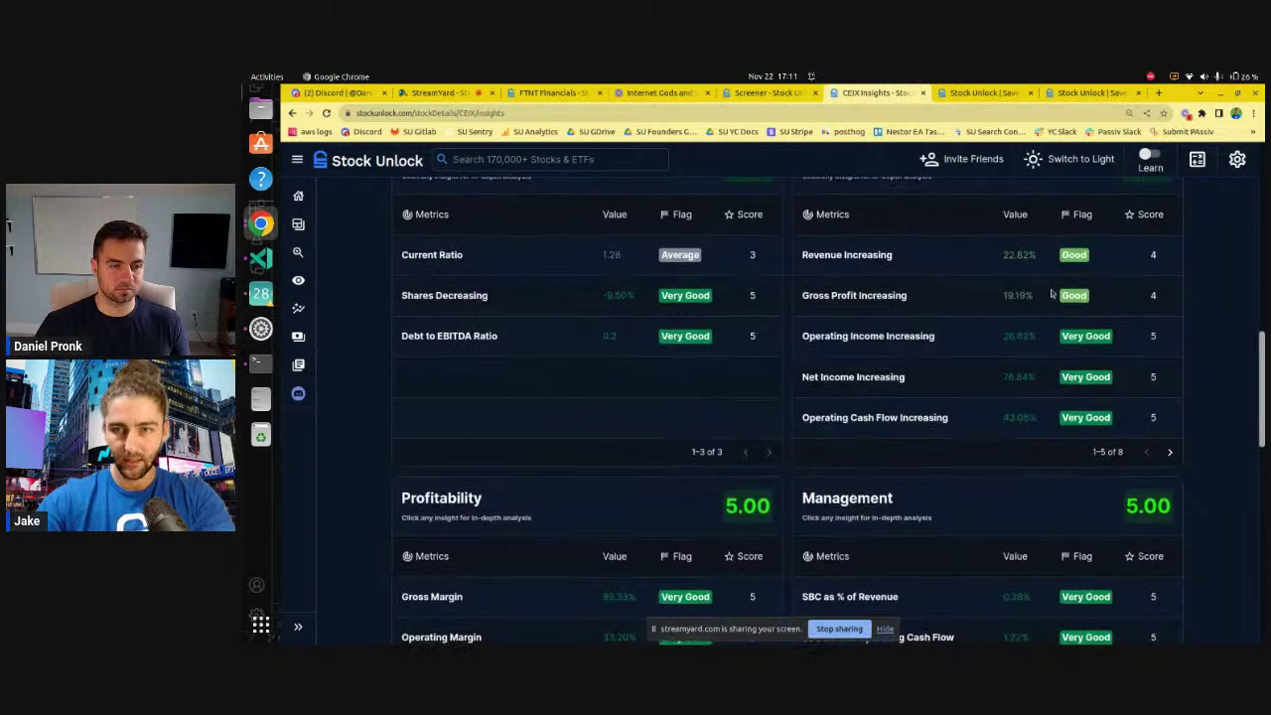
pyautogui.click(1170, 452)
pyautogui.scroll(-5, 1029, 454)
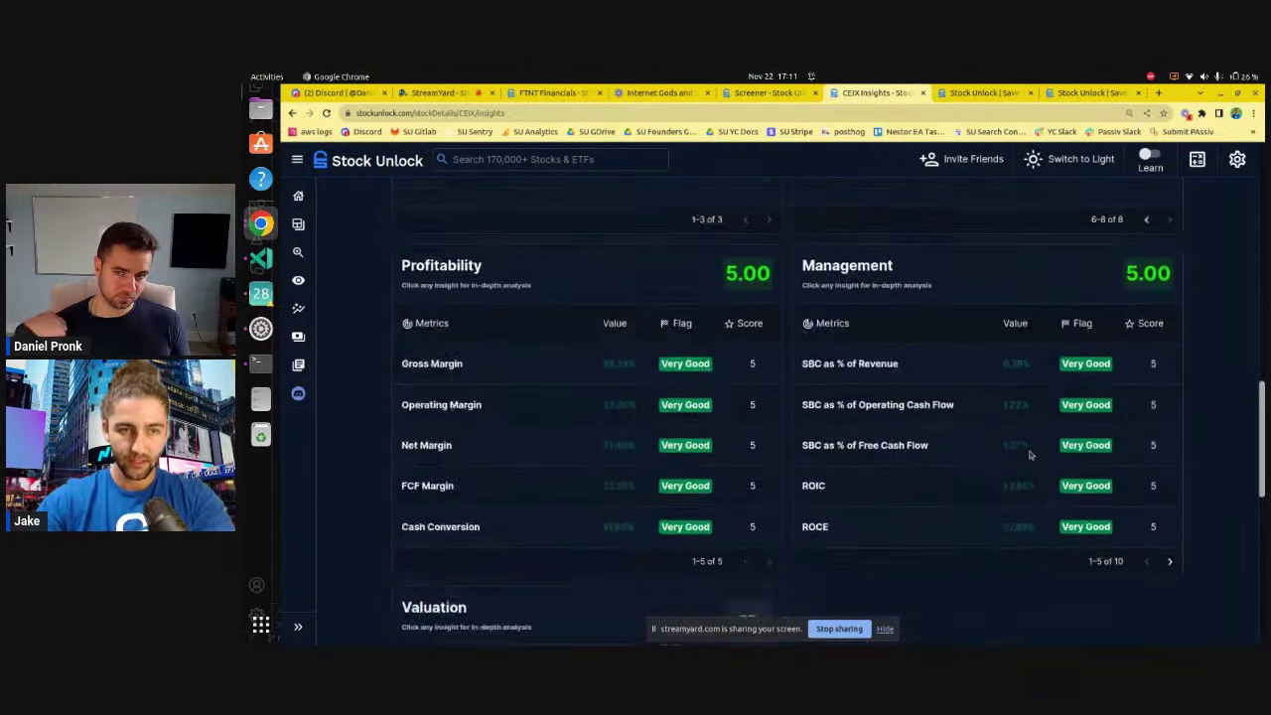
# - Check the Valuation section at the end of the CEIX insights
pyautogui.scroll(-1, 1029, 455)
pyautogui.scroll(-2, 1030, 455)
pyautogui.scroll(15, 1030, 455)
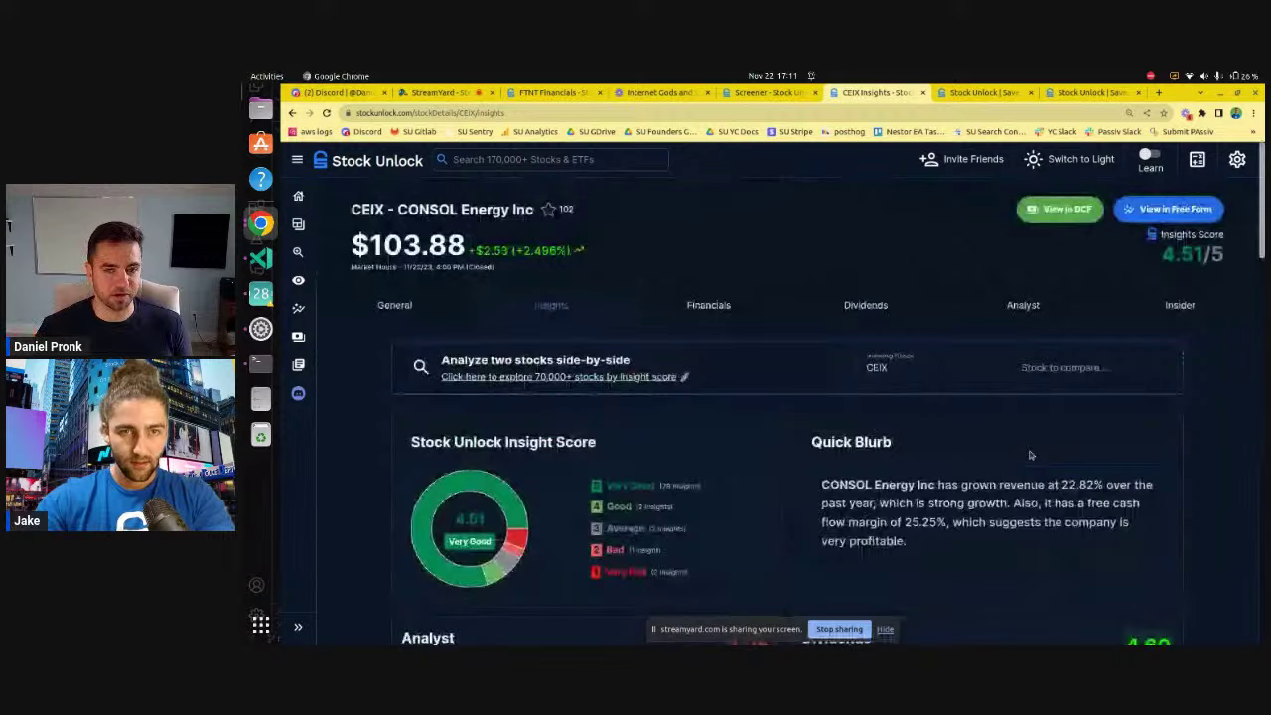
# - View the quarterly CEIX income statement and inspect the Diluted Shares Outstanding graph
pyautogui.click(710, 312)
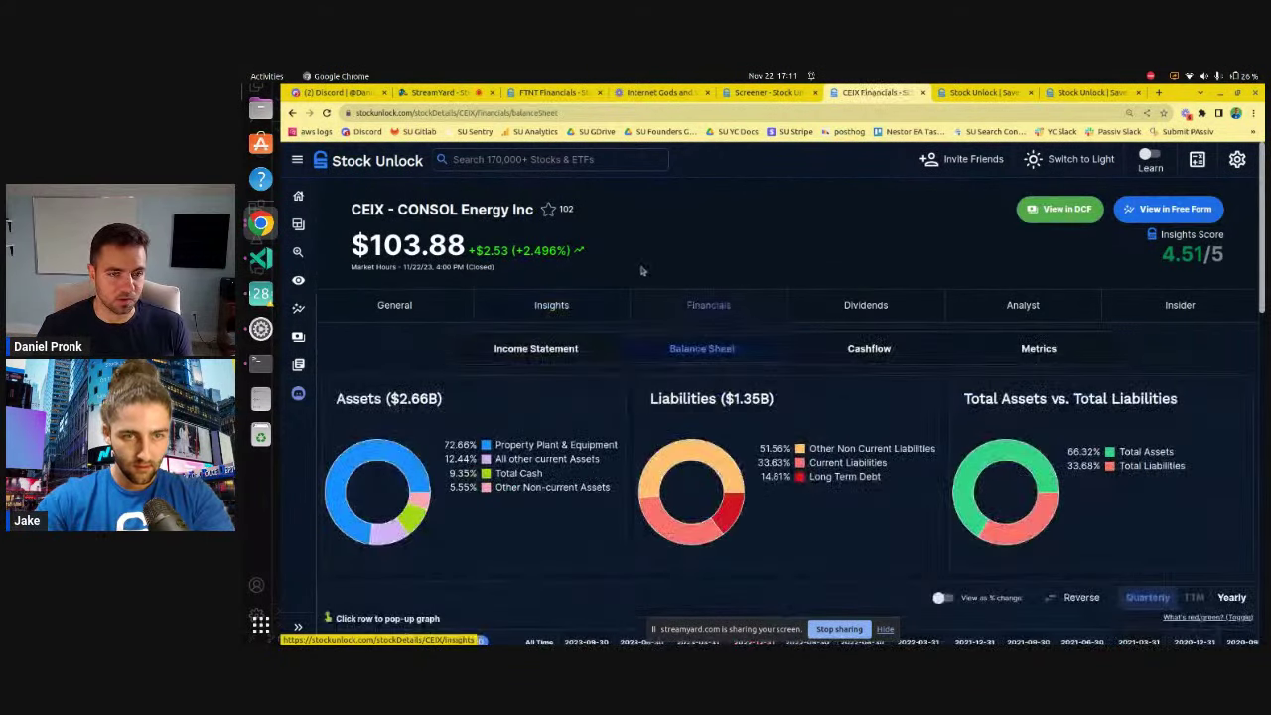
pyautogui.scroll(-3, 722, 272)
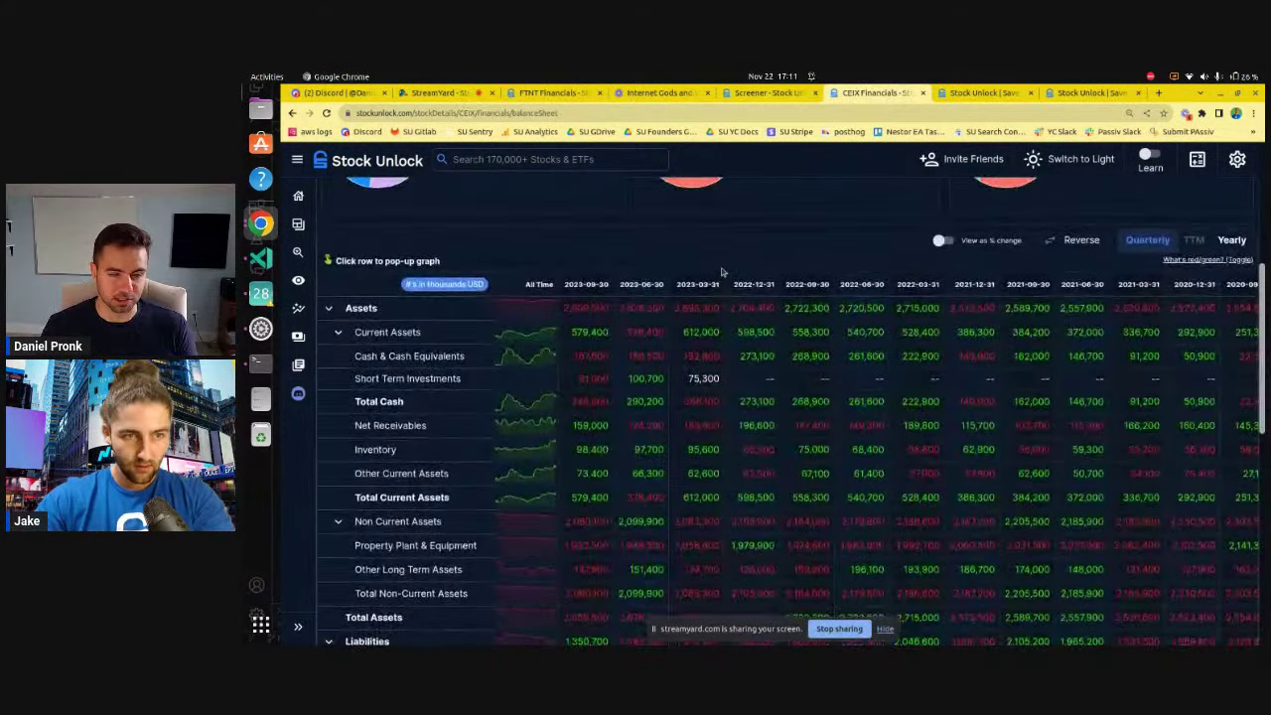
pyautogui.scroll(3, 722, 272)
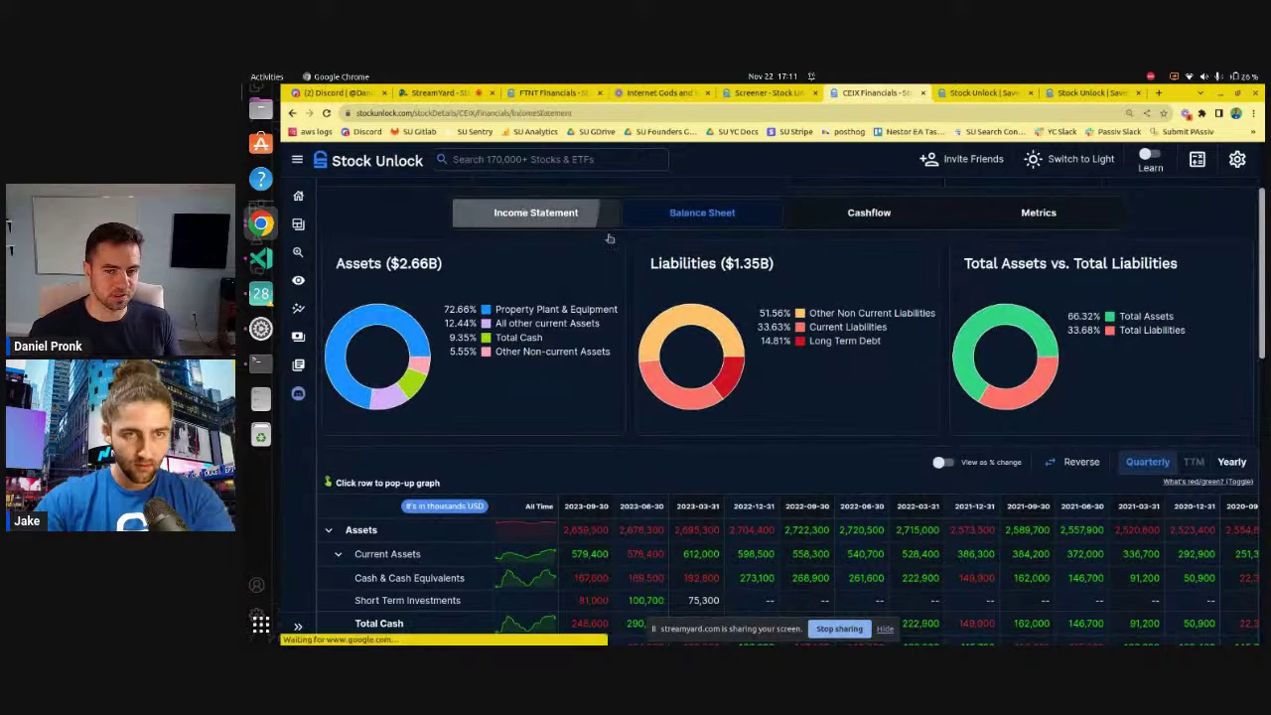
pyautogui.click(536, 212)
pyautogui.scroll(-5, 644, 326)
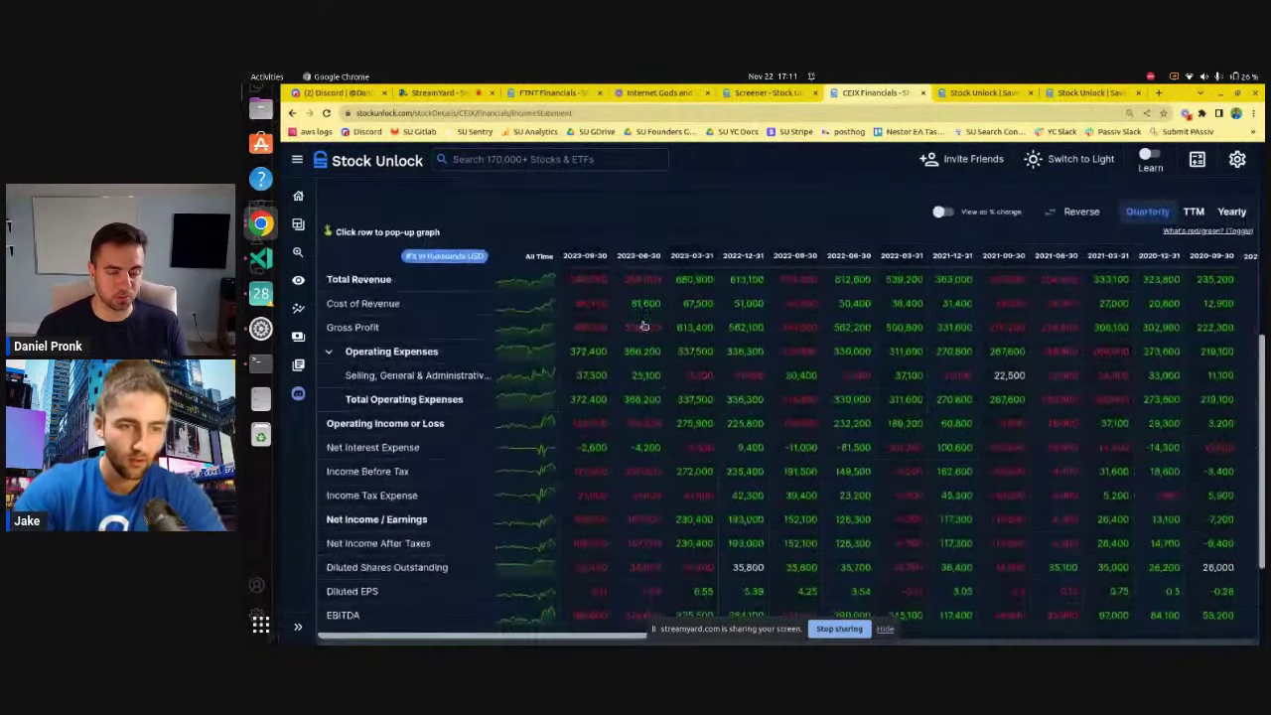
pyautogui.scroll(-1, 675, 432)
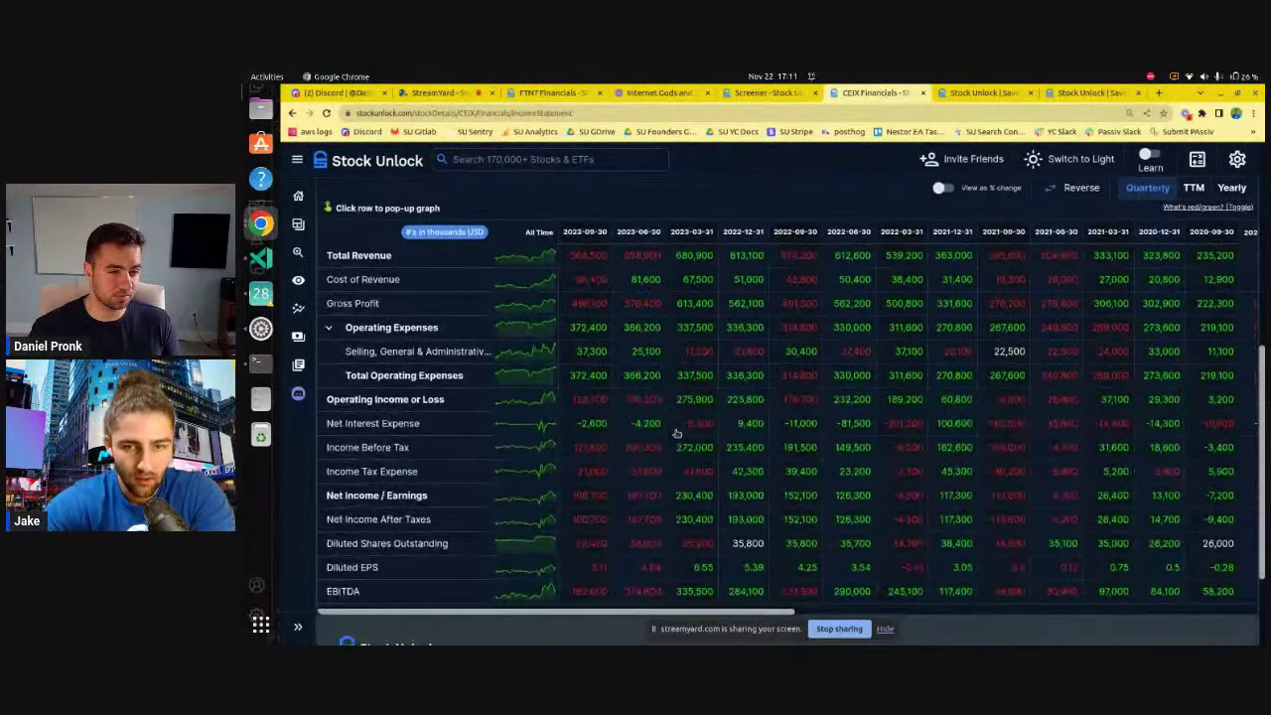
pyautogui.click(823, 545)
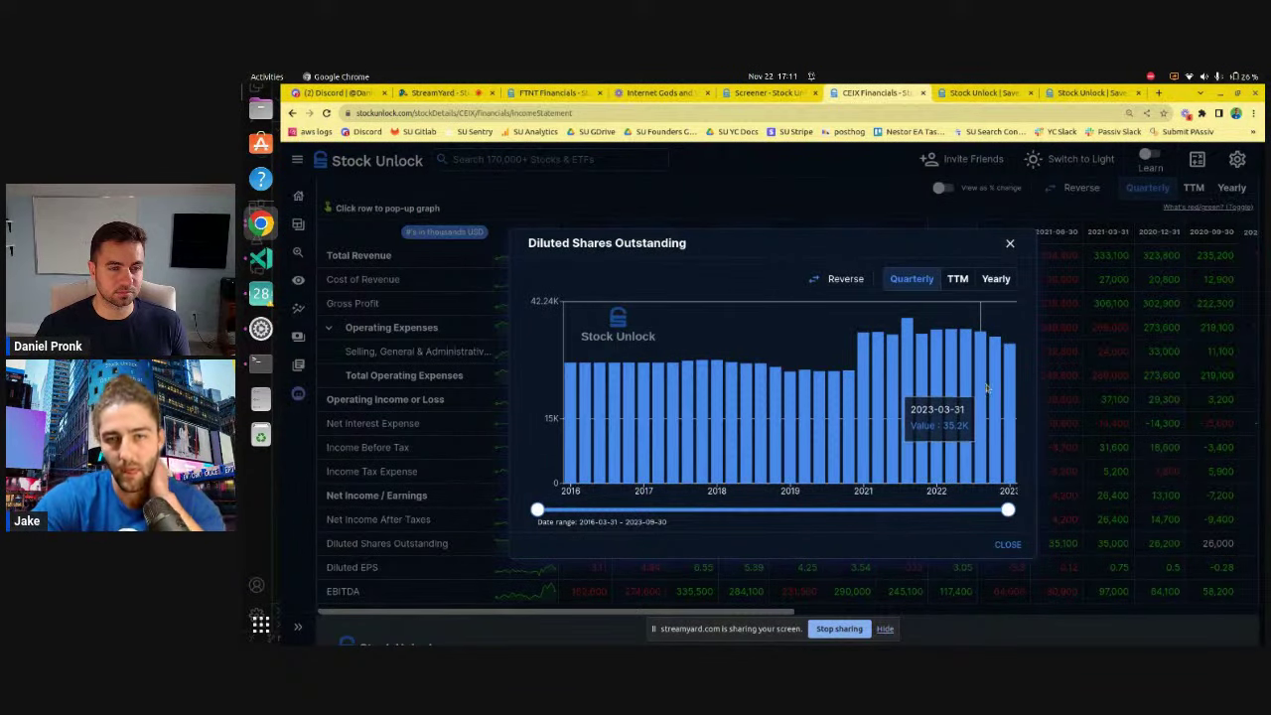
pyautogui.click(1011, 245)
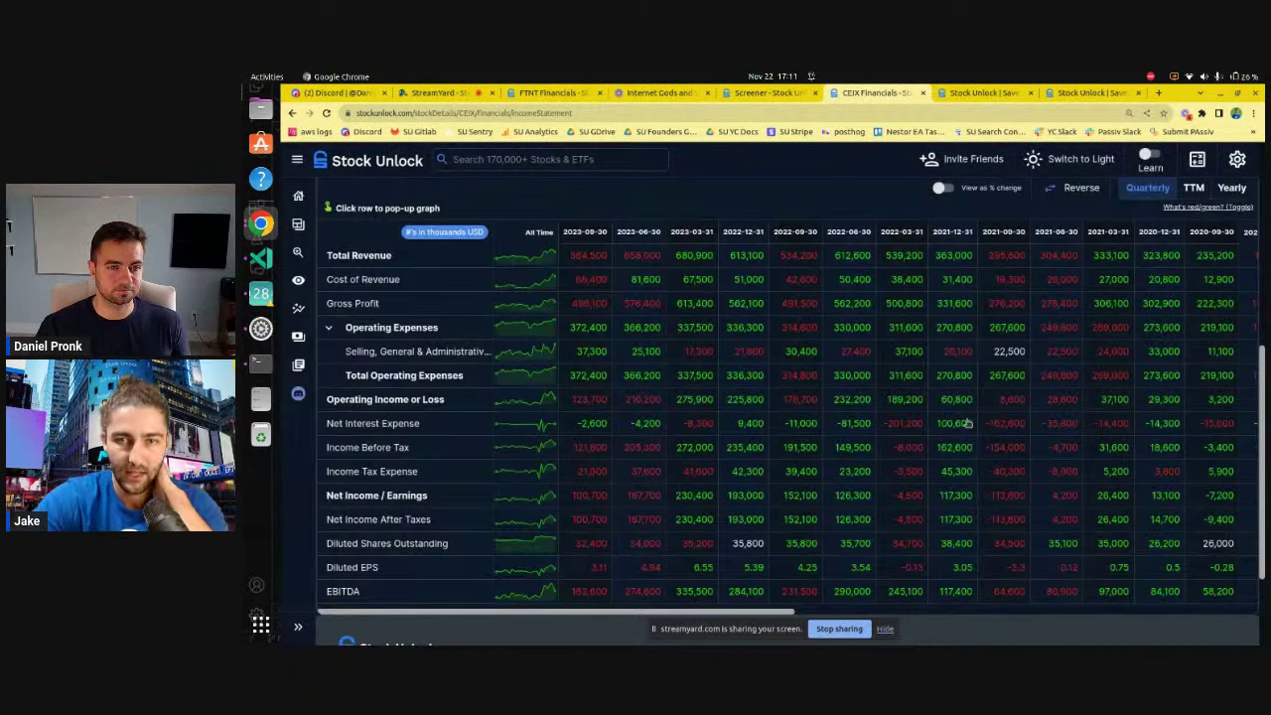
# - Examine the CEIX Overall Revenue chart above the quarterly income statement figures
pyautogui.scroll(3, 966, 423)
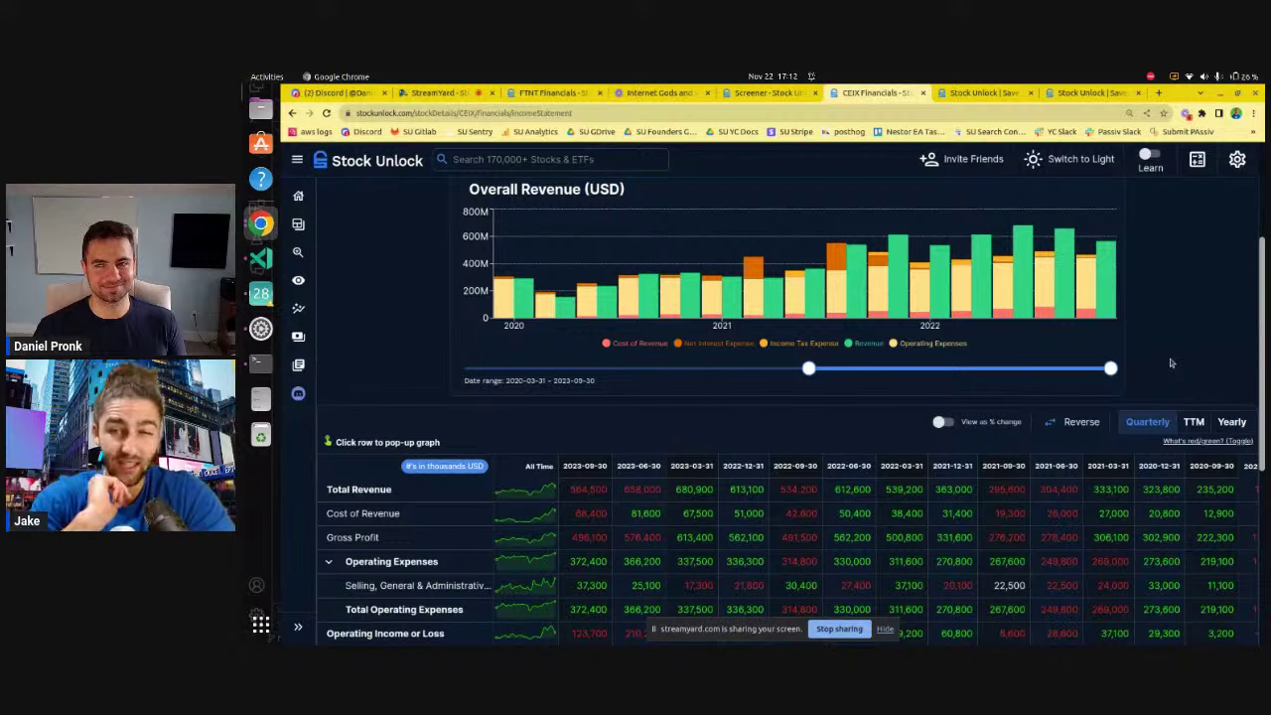
pyautogui.scroll(3, 1182, 320)
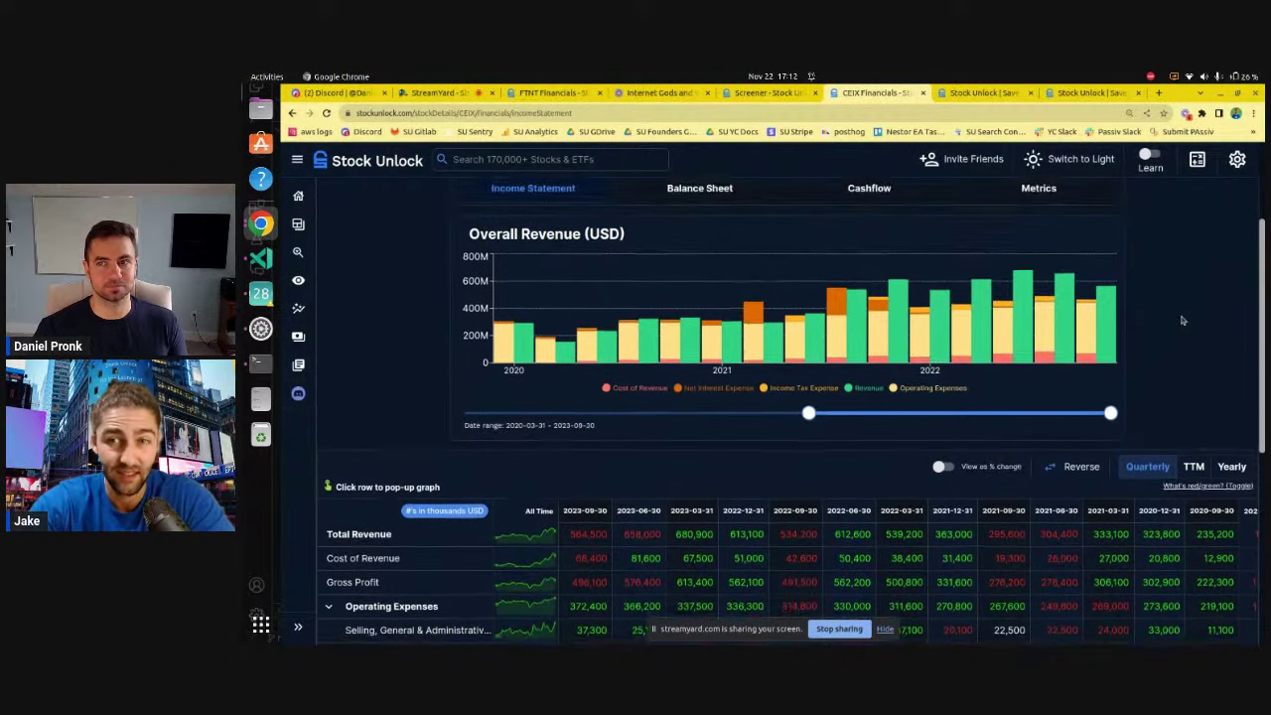
pyautogui.scroll(-1, 1183, 373)
pyautogui.scroll(1, 1183, 373)
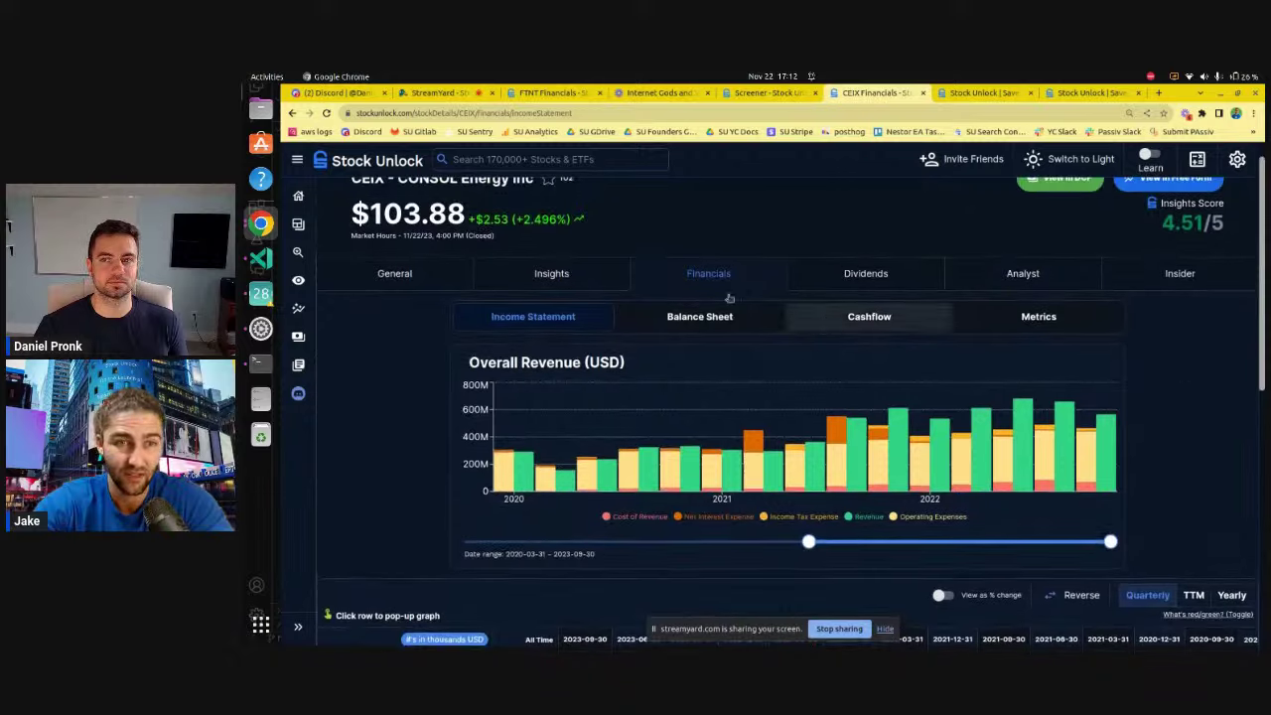
# - View the CEIX general overview and highlight the dividend and yield in the key data
pyautogui.click(430, 275)
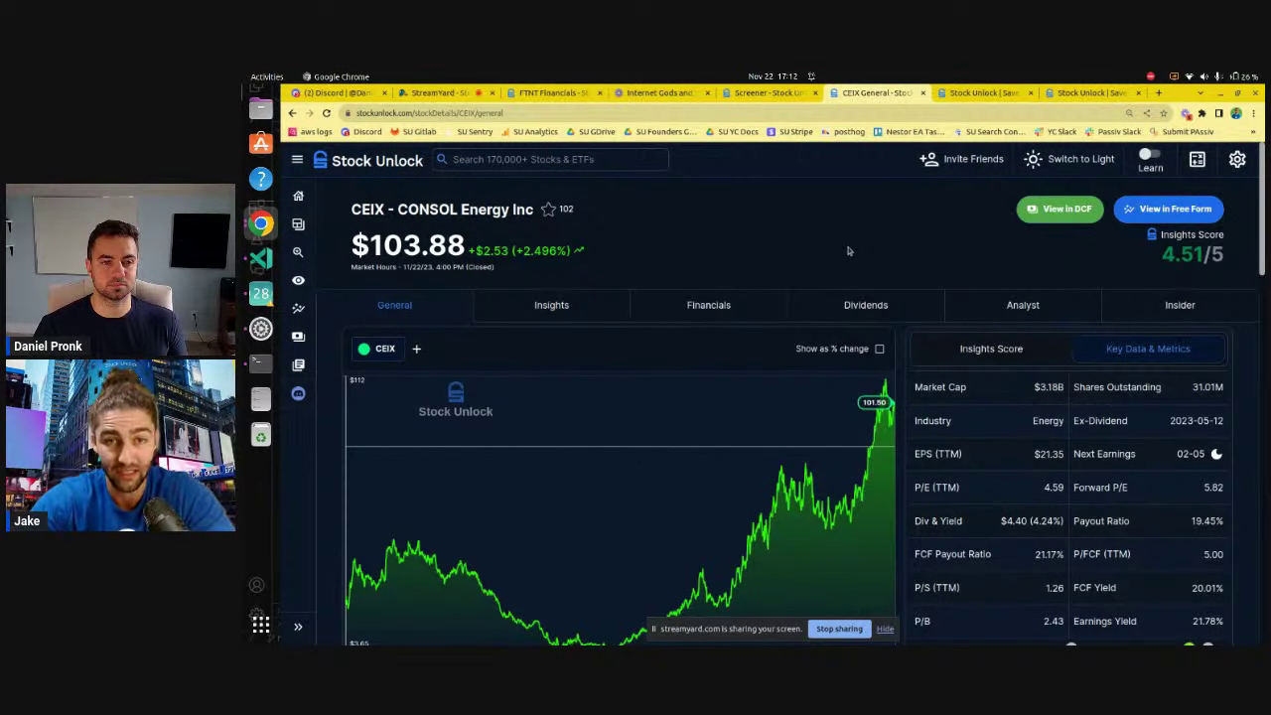
pyautogui.scroll(-1, 846, 254)
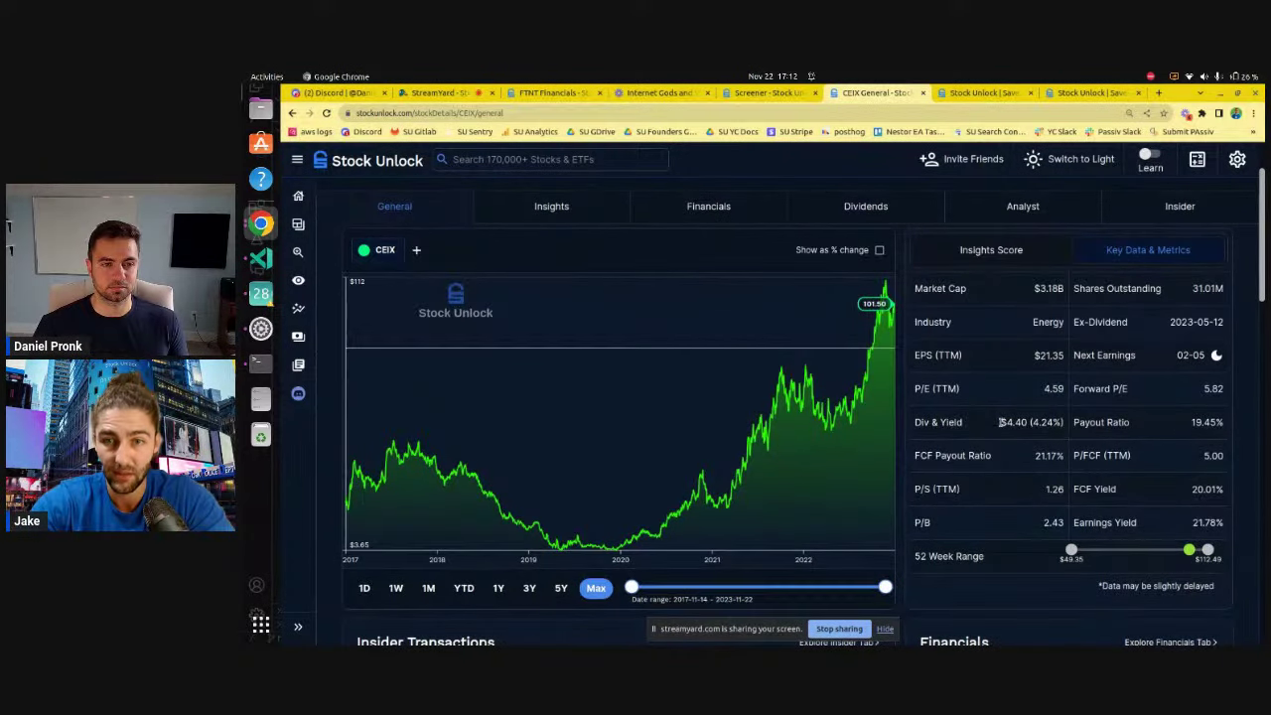
pyautogui.moveTo(1000, 422); pyautogui.dragTo(1070, 429)
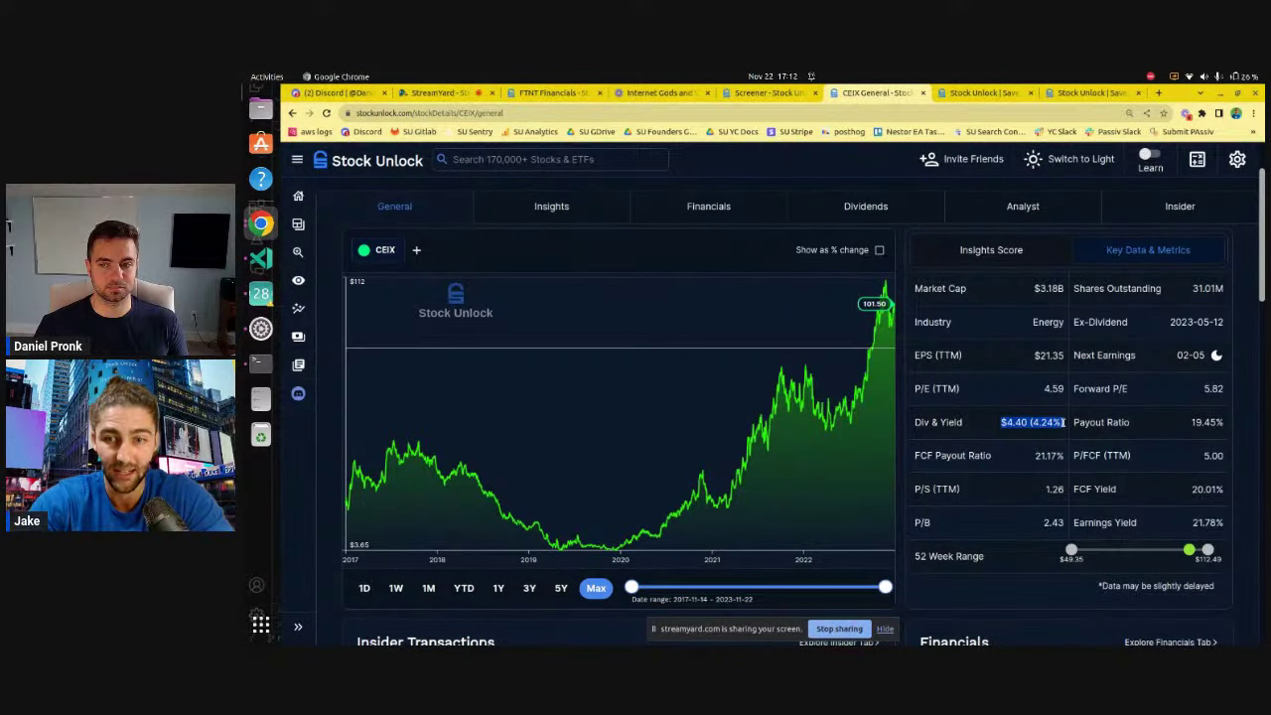
pyautogui.scroll(1, 880, 283)
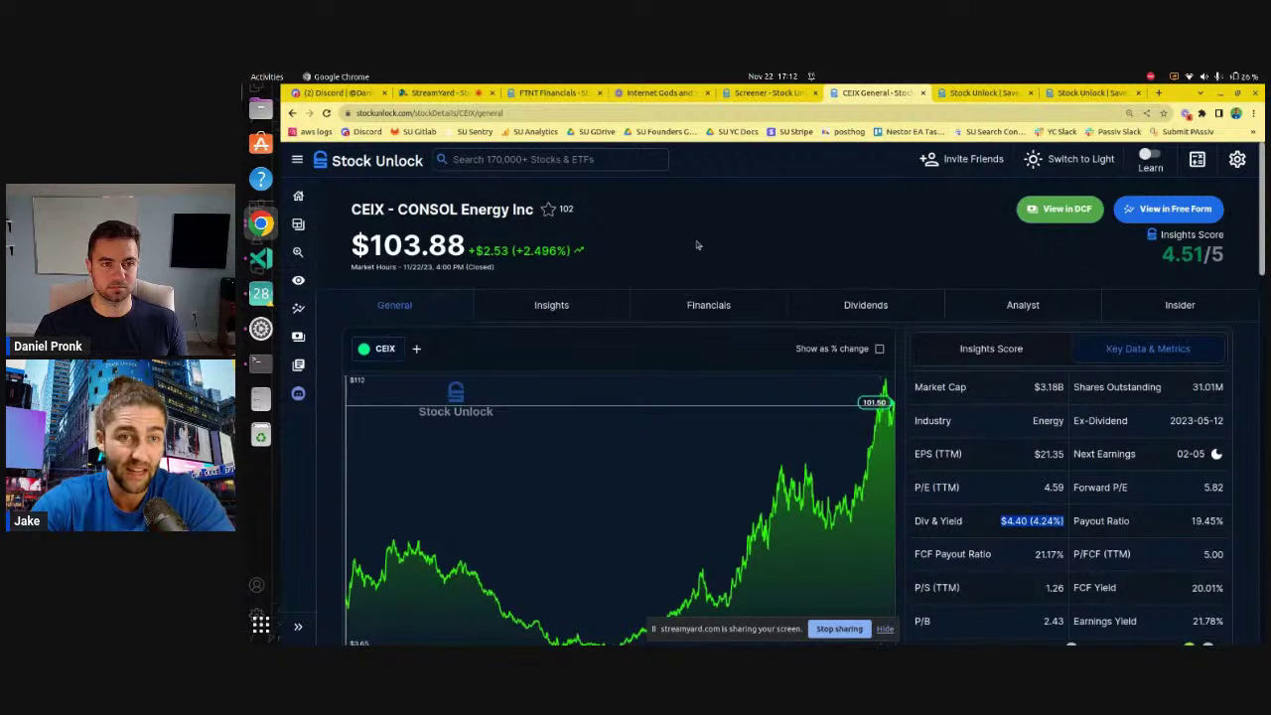
# - Create a new watchlist named "Stock Unlock LIVE #49" from the CEIX stock page
pyautogui.click(549, 208)
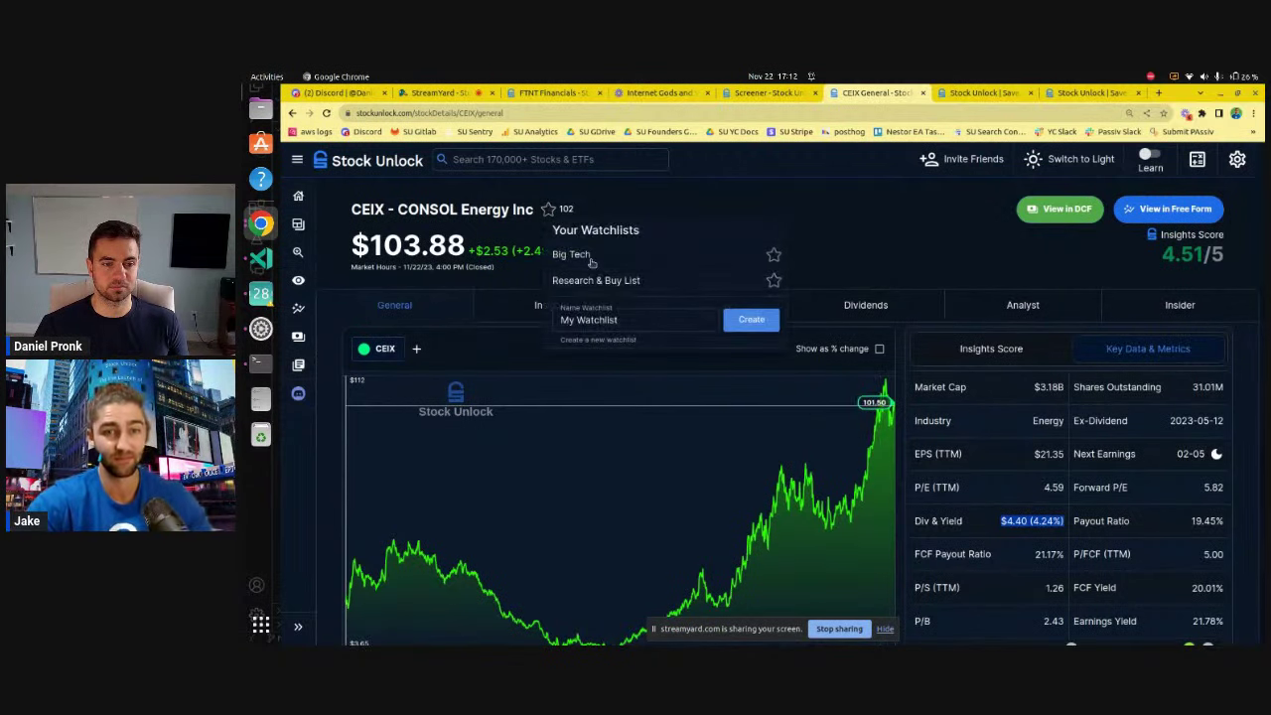
pyautogui.click(622, 324)
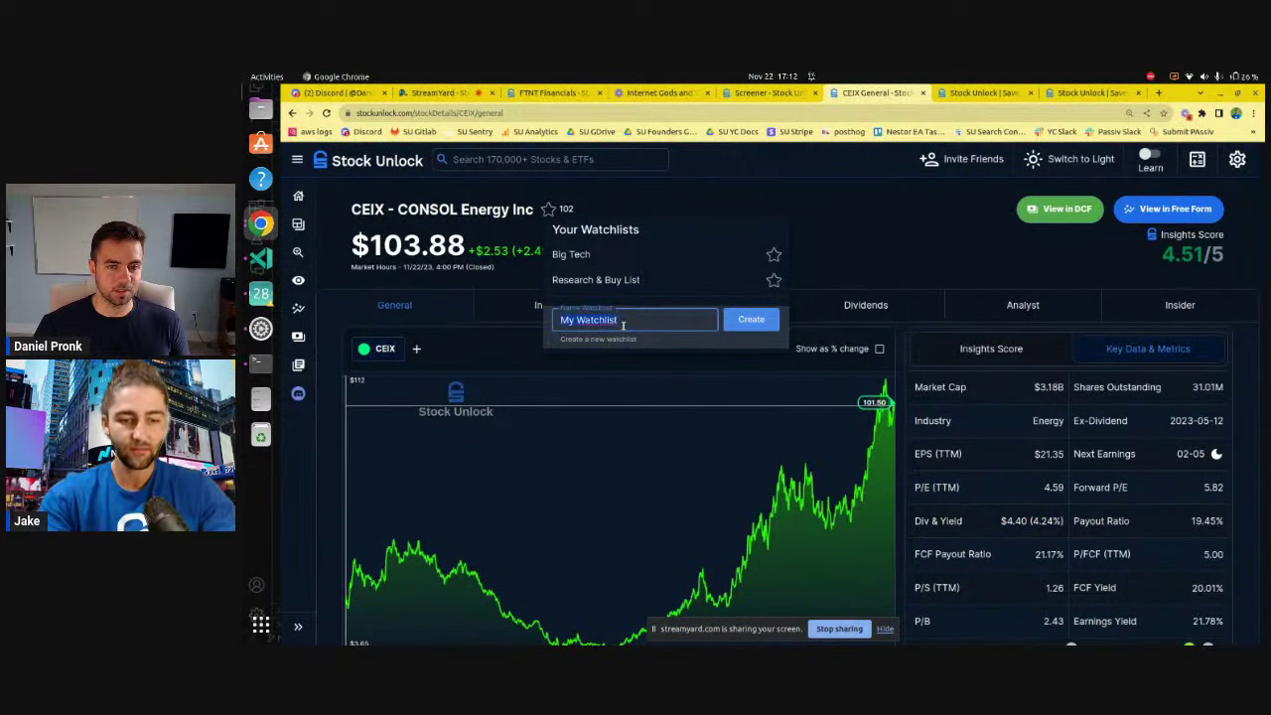
pyautogui.write('Stock Talk #49')
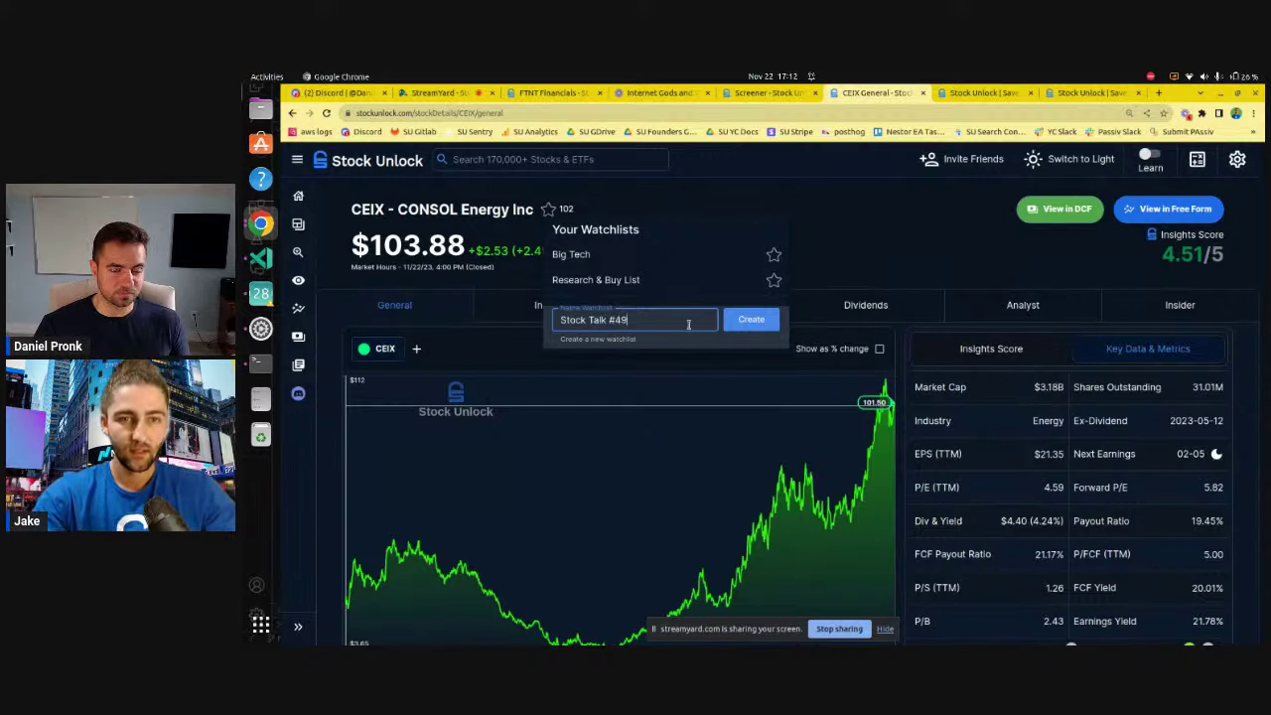
pyautogui.doubleClick(596, 319)
pyautogui.write('Unlock LIVE')
pyautogui.click(753, 317)
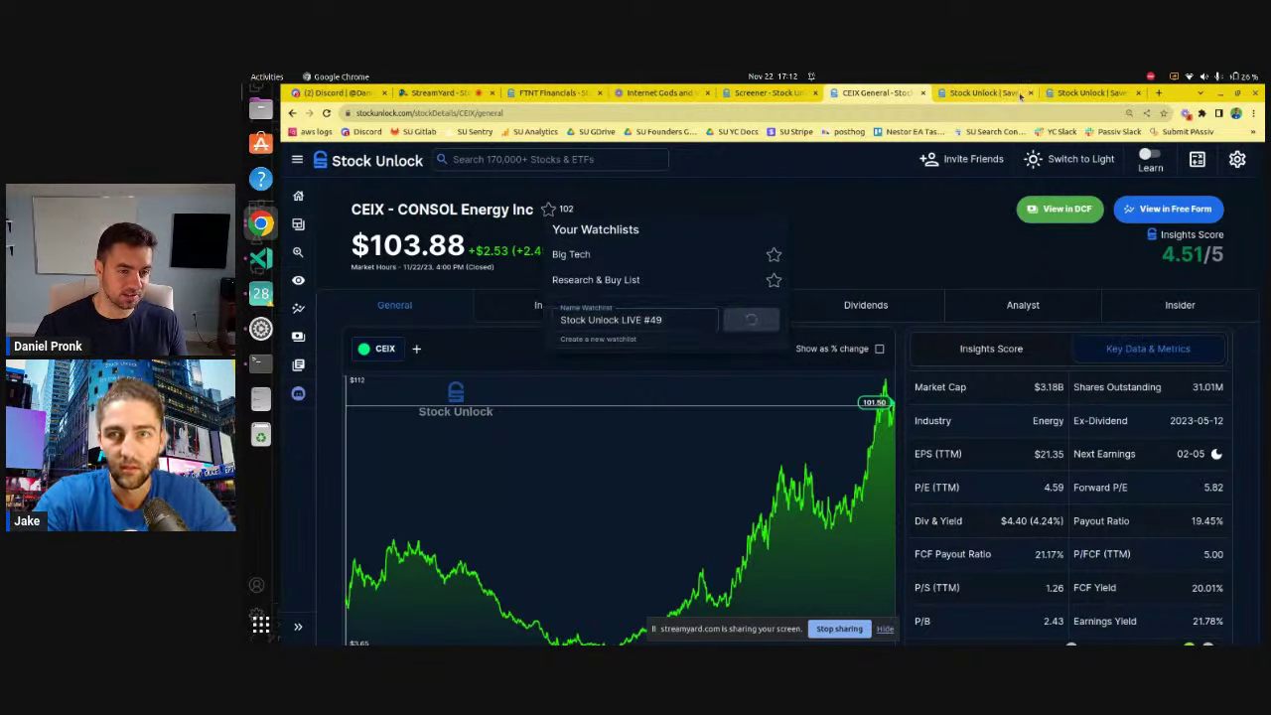
# - Open the FUTU stock page and review its price chart, key metrics, price targets, analyst recommendations and company description
pyautogui.click(978, 93)
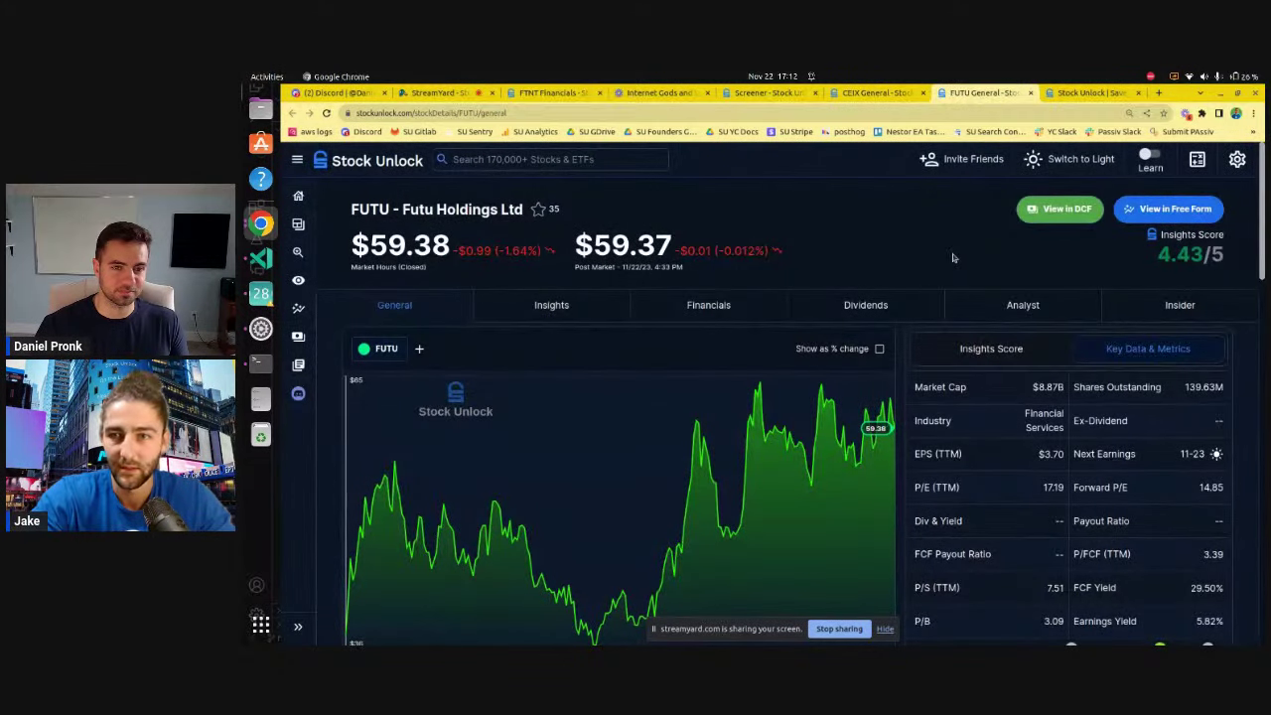
pyautogui.scroll(-1, 953, 258)
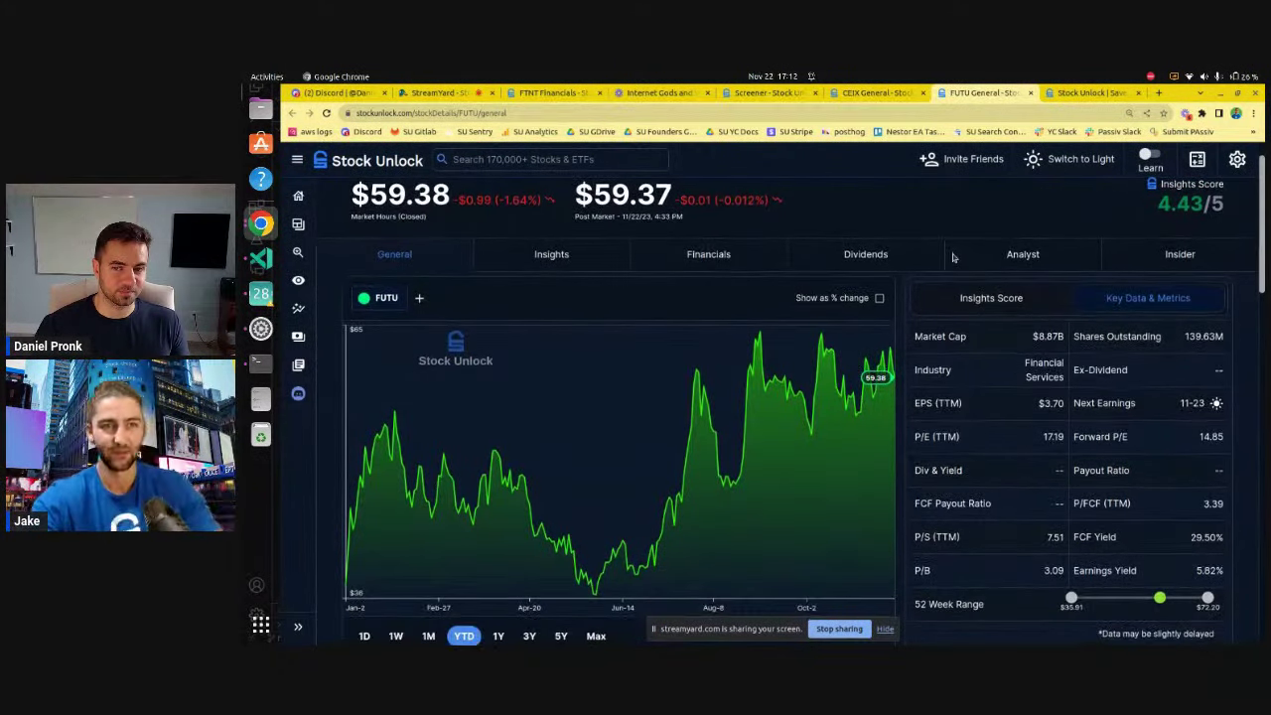
pyautogui.scroll(1, 953, 256)
pyautogui.scroll(-8, 953, 256)
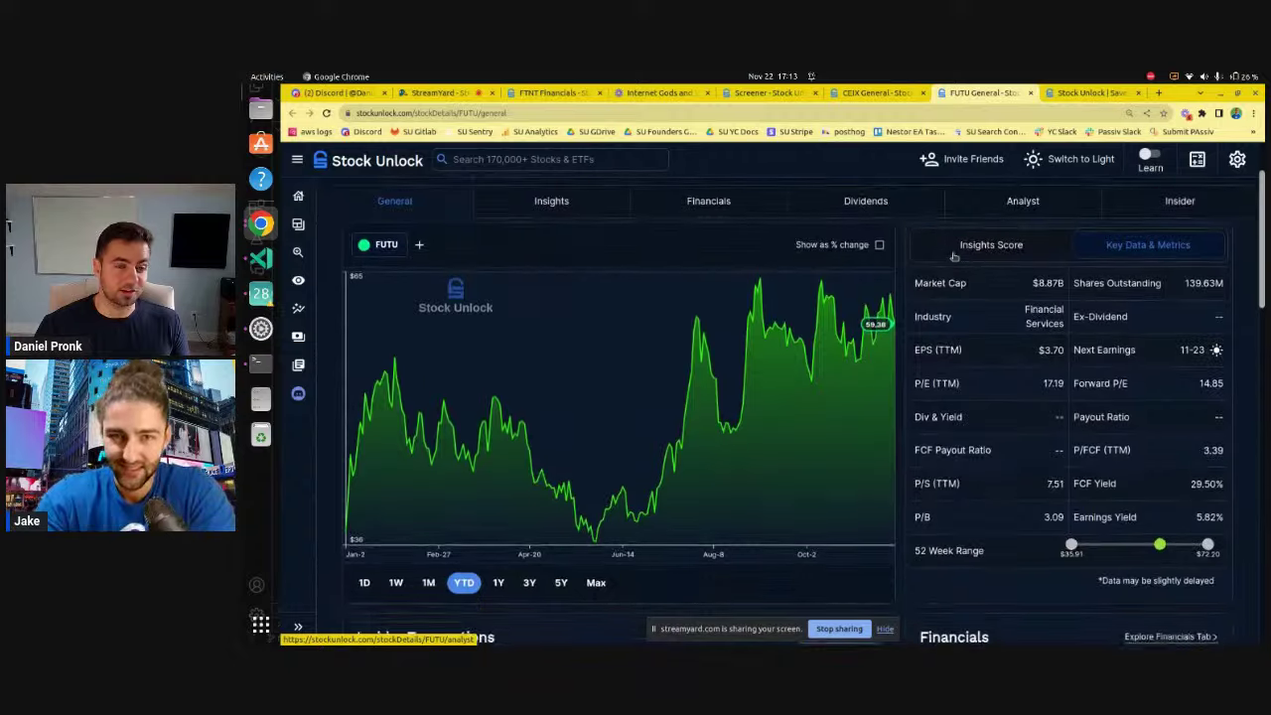
pyautogui.scroll(-6, 953, 257)
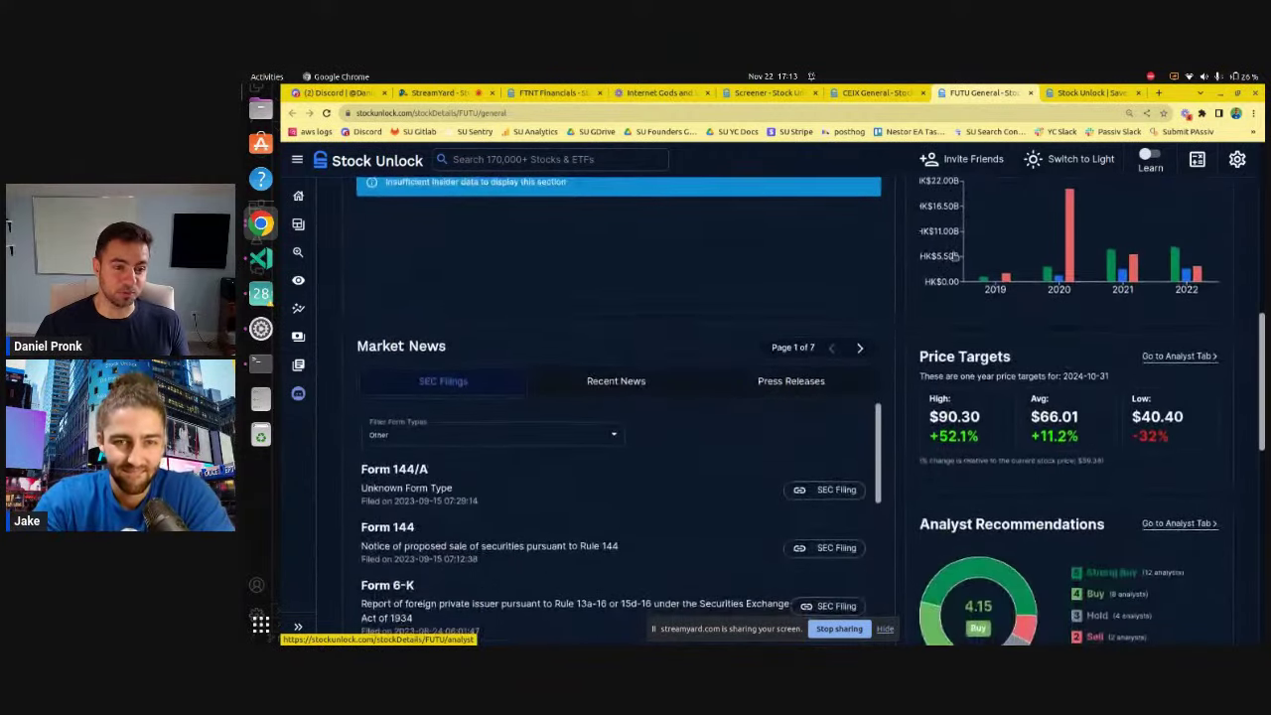
pyautogui.scroll(-1, 954, 256)
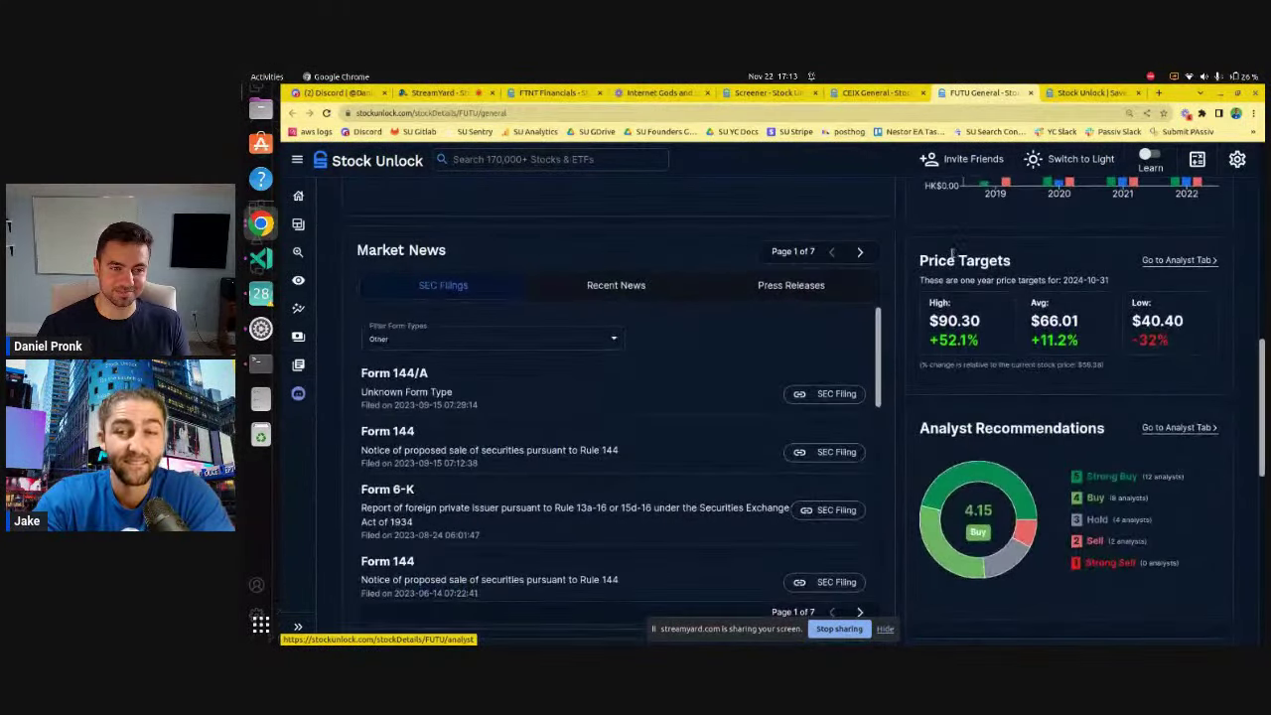
pyautogui.scroll(-8, 953, 256)
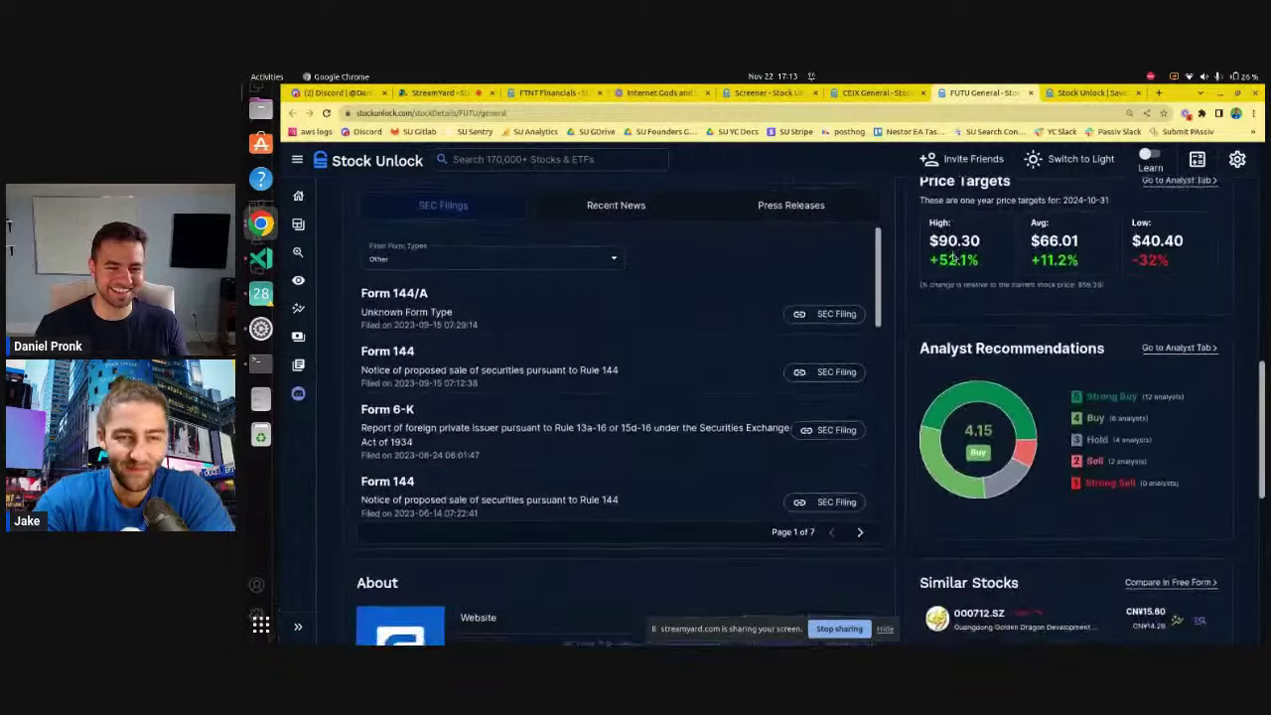
pyautogui.scroll(-1, 953, 257)
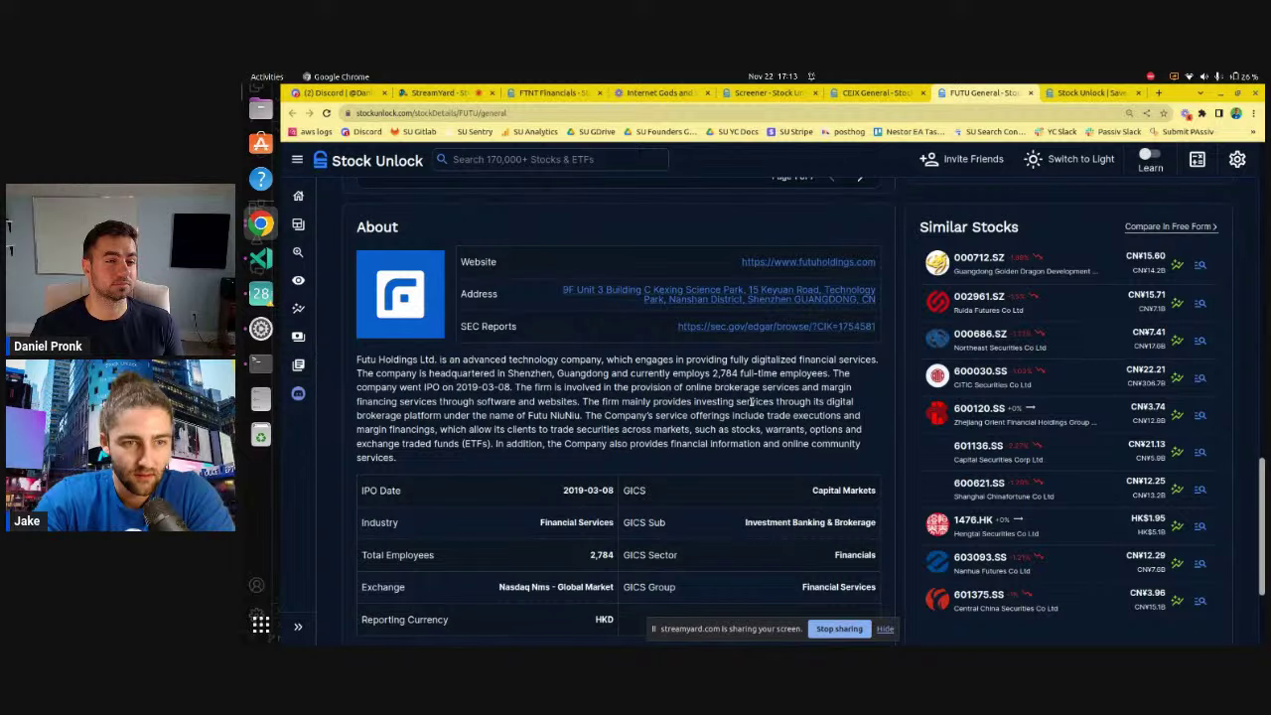
pyautogui.scroll(10, 752, 401)
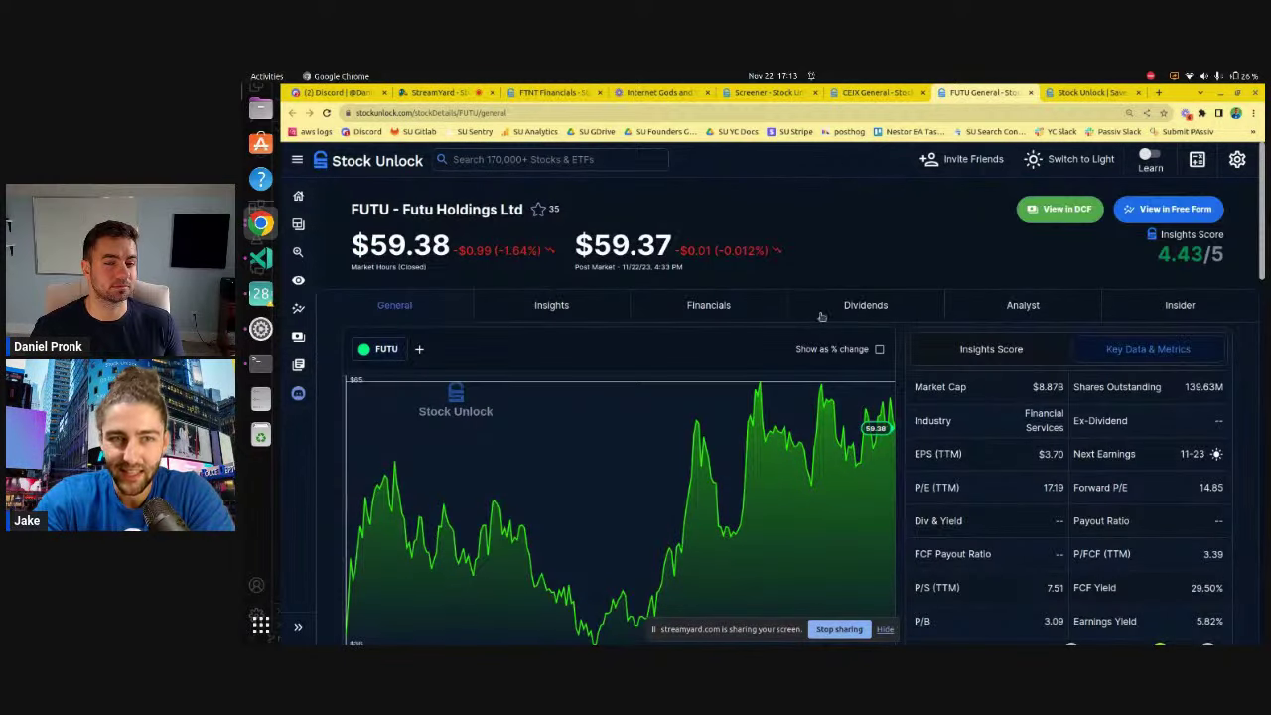
pyautogui.scroll(-1, 749, 308)
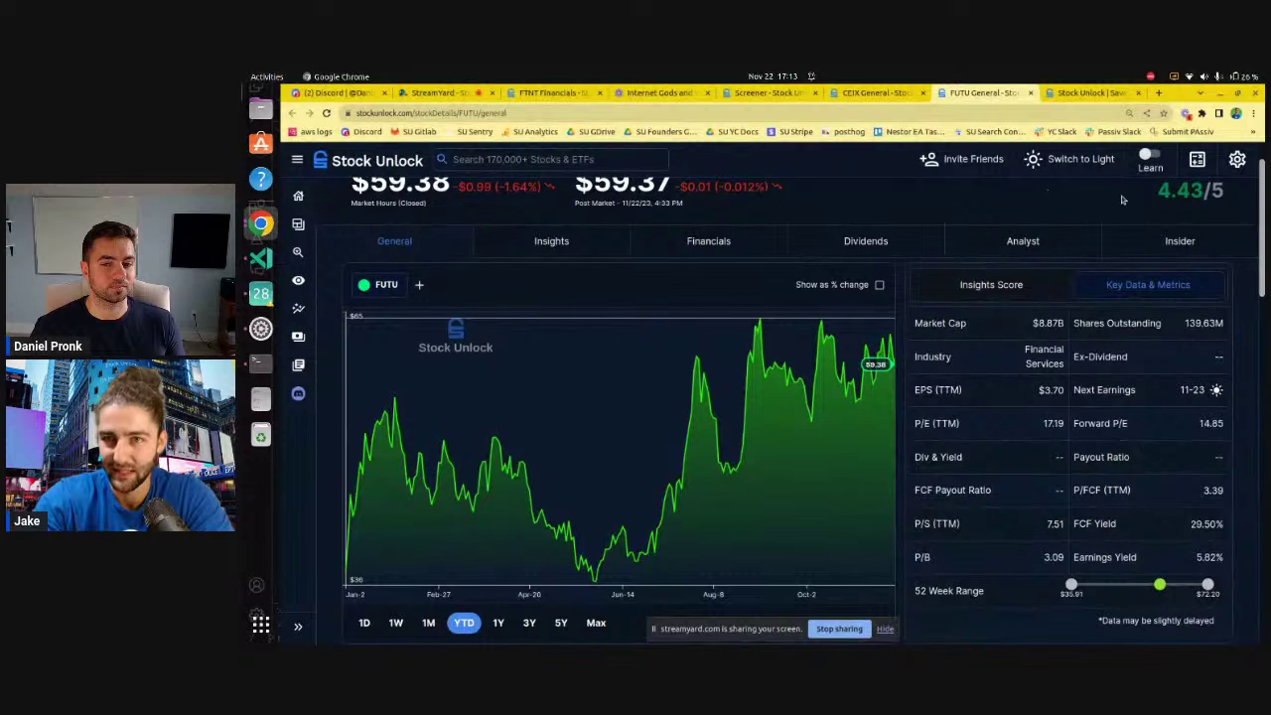
# - Look up Robinhood Markets on the US exchanges by searching "hood" and view its insights
pyautogui.click(529, 160)
pyautogui.write('hood')
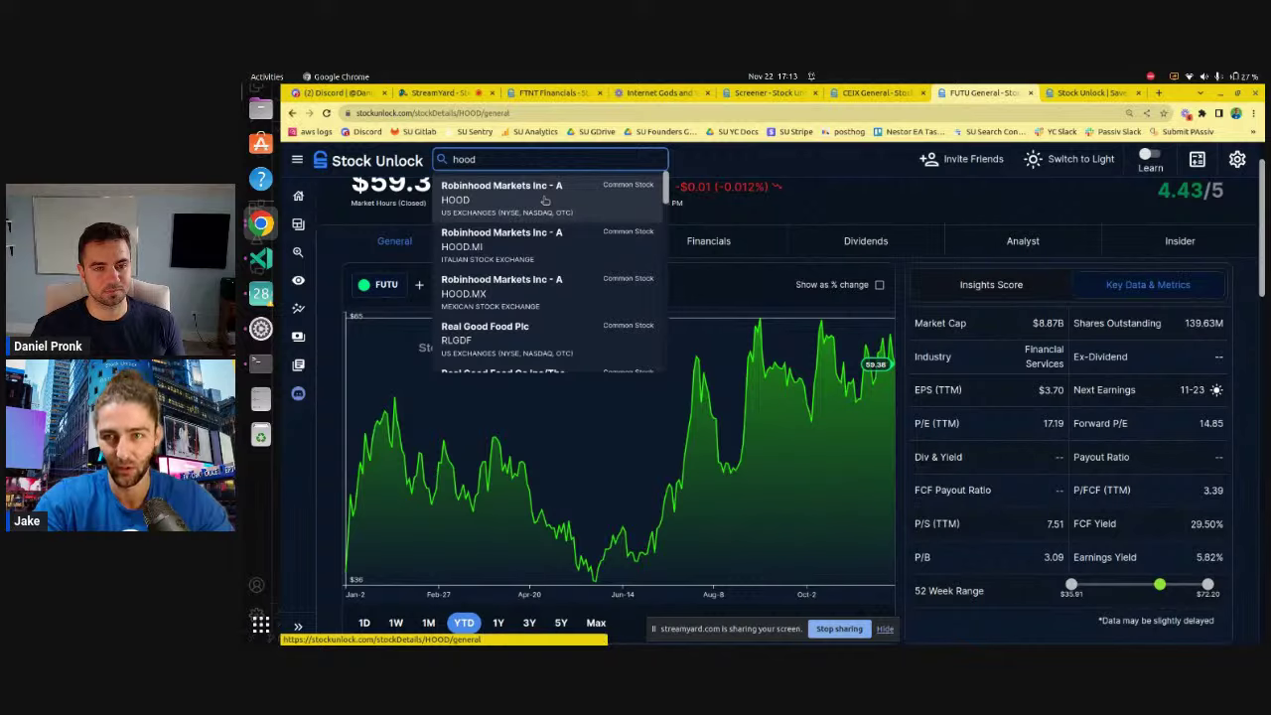
pyautogui.click(542, 201)
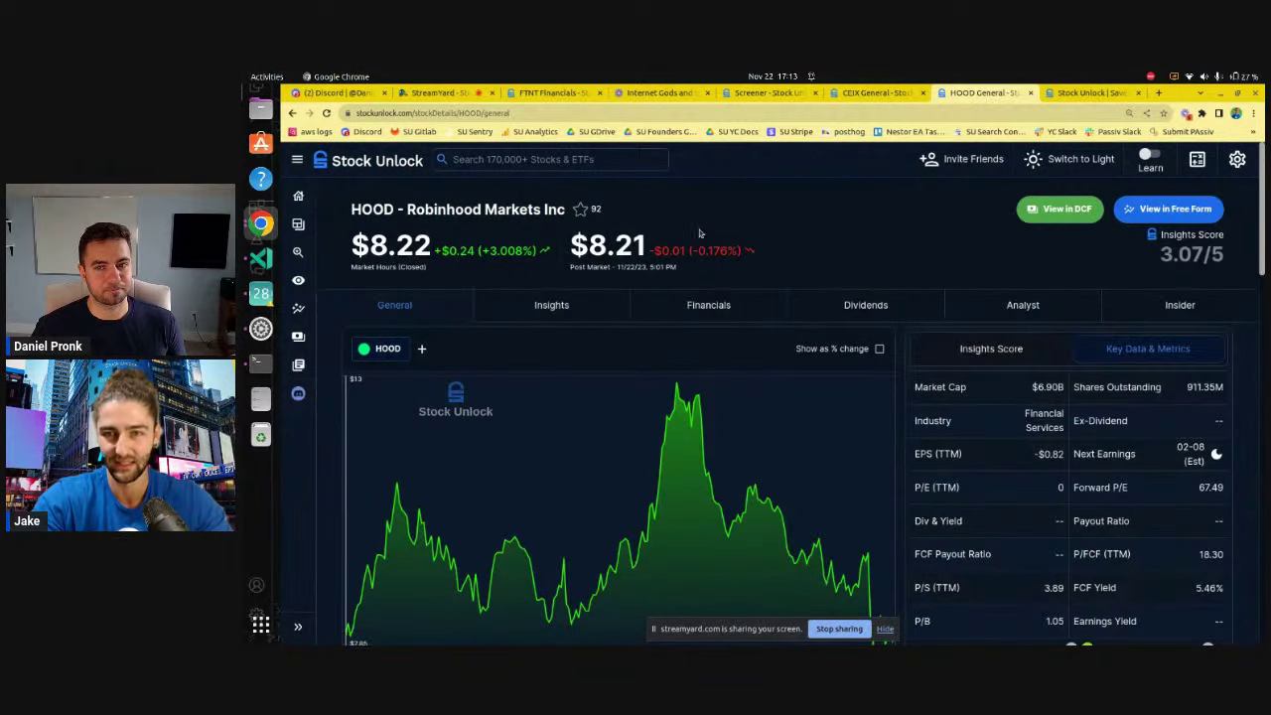
pyautogui.click(1192, 257)
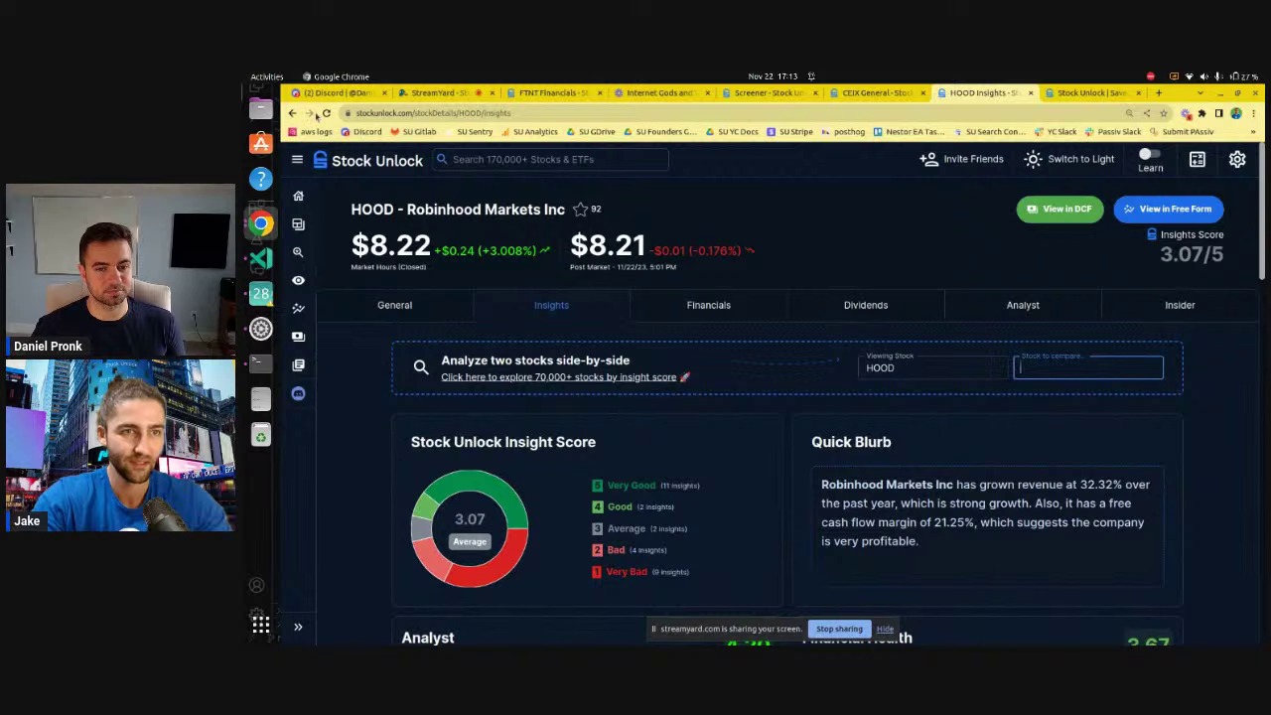
# - Return to FUTU and compare its insights side by side with HOOD, viewing both Insight Scores
pyautogui.click(292, 113)
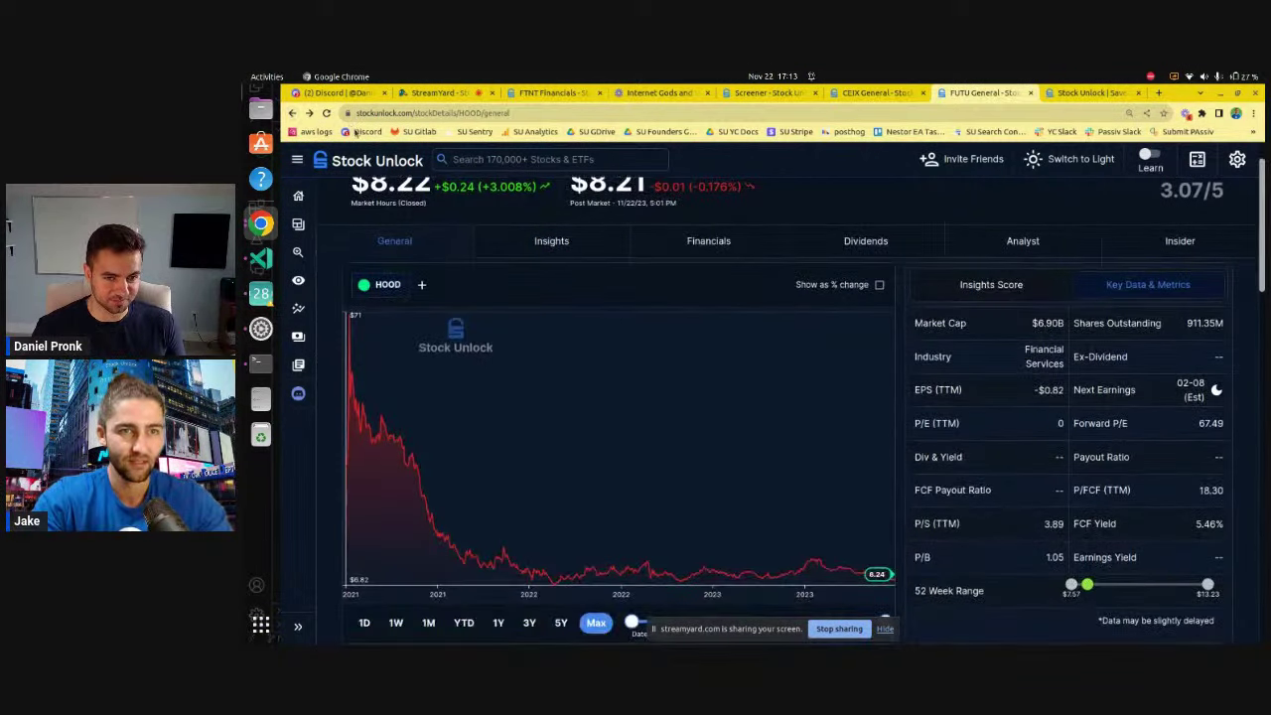
pyautogui.click(294, 114)
pyautogui.click(294, 114)
pyautogui.write('hood')
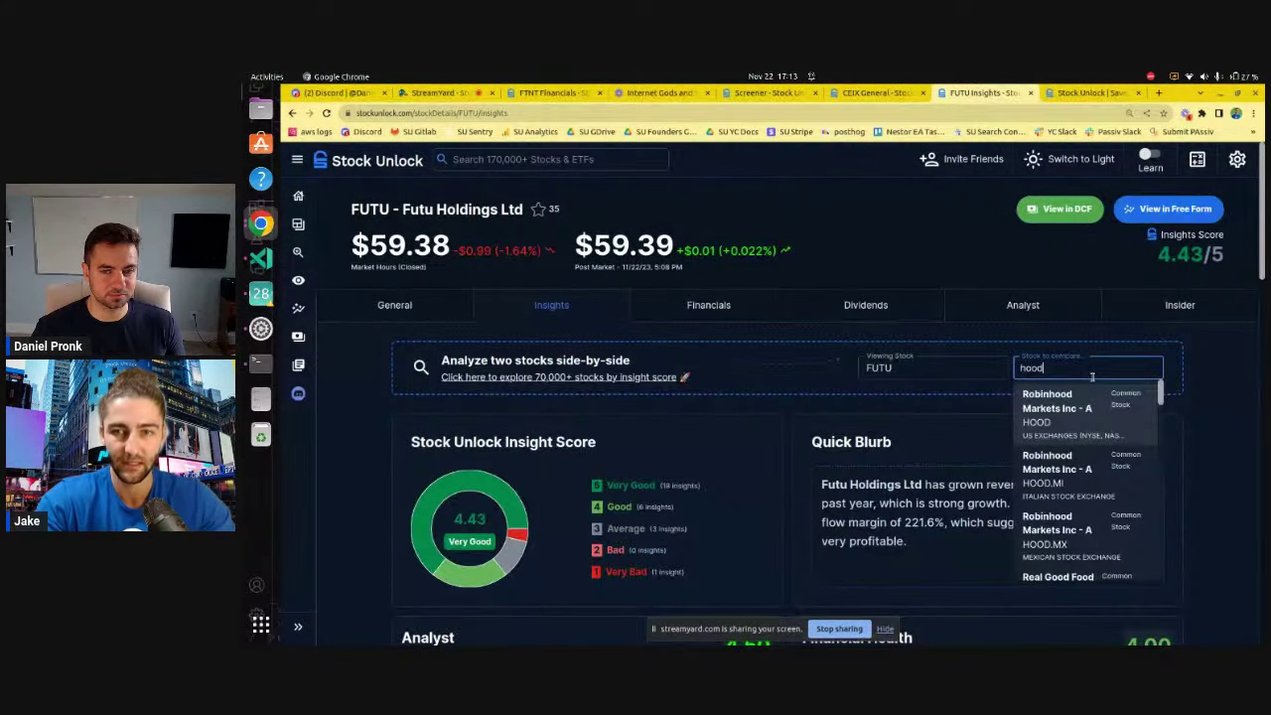
pyautogui.click(1058, 409)
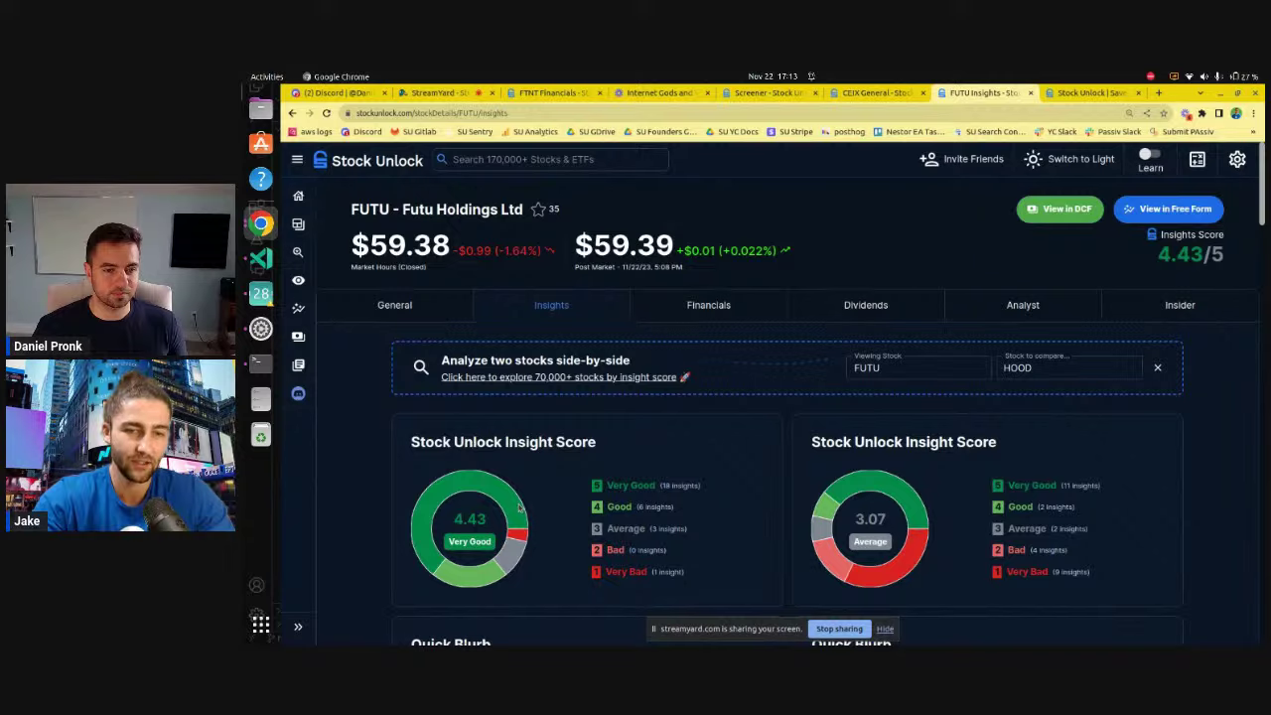
pyautogui.scroll(-2, 519, 508)
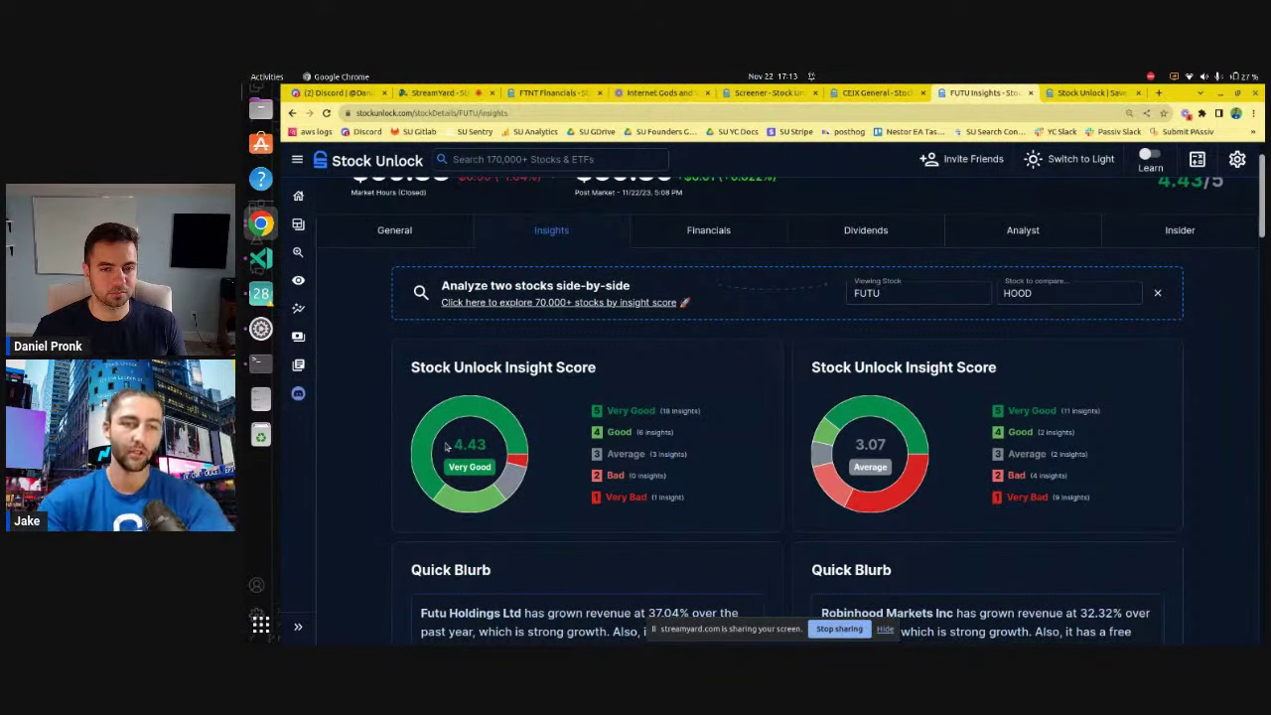
# - Examine FUTU's Insight Score and its breakdown from Very Good to Very Bad insights
pyautogui.moveTo(455, 447); pyautogui.dragTo(495, 448)
pyautogui.click(481, 448)
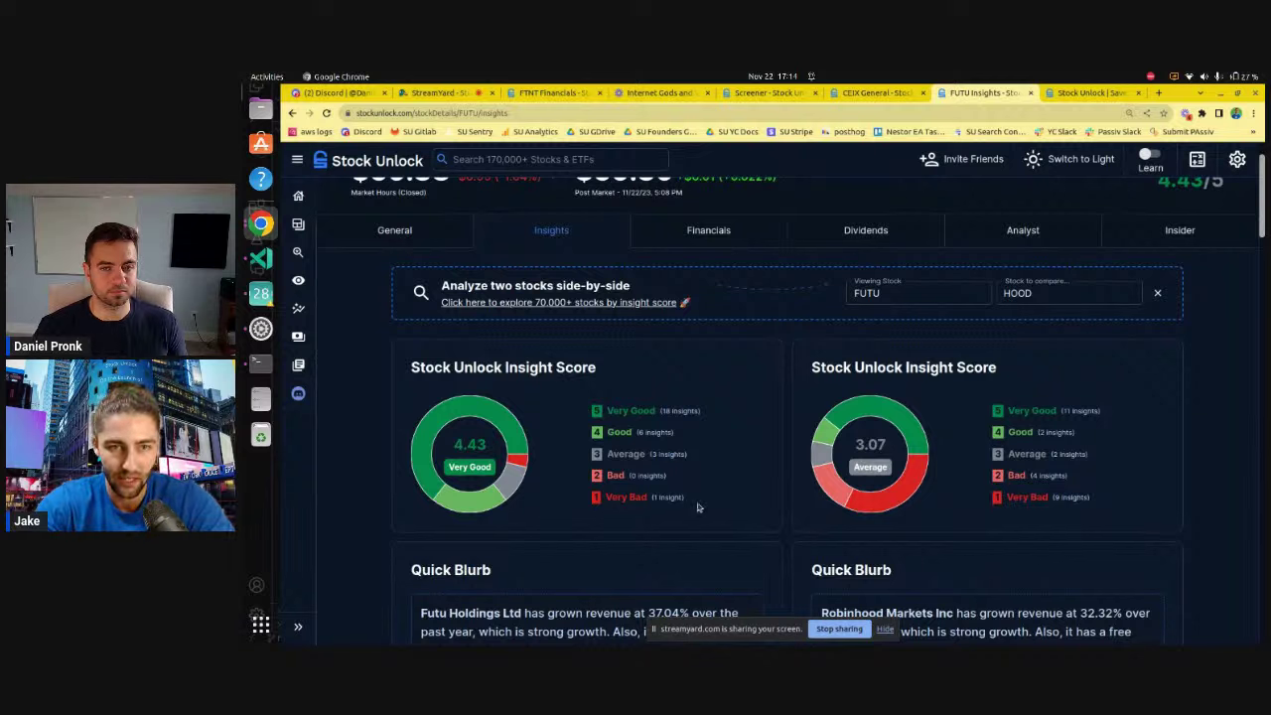
pyautogui.moveTo(696, 507); pyautogui.dragTo(601, 405)
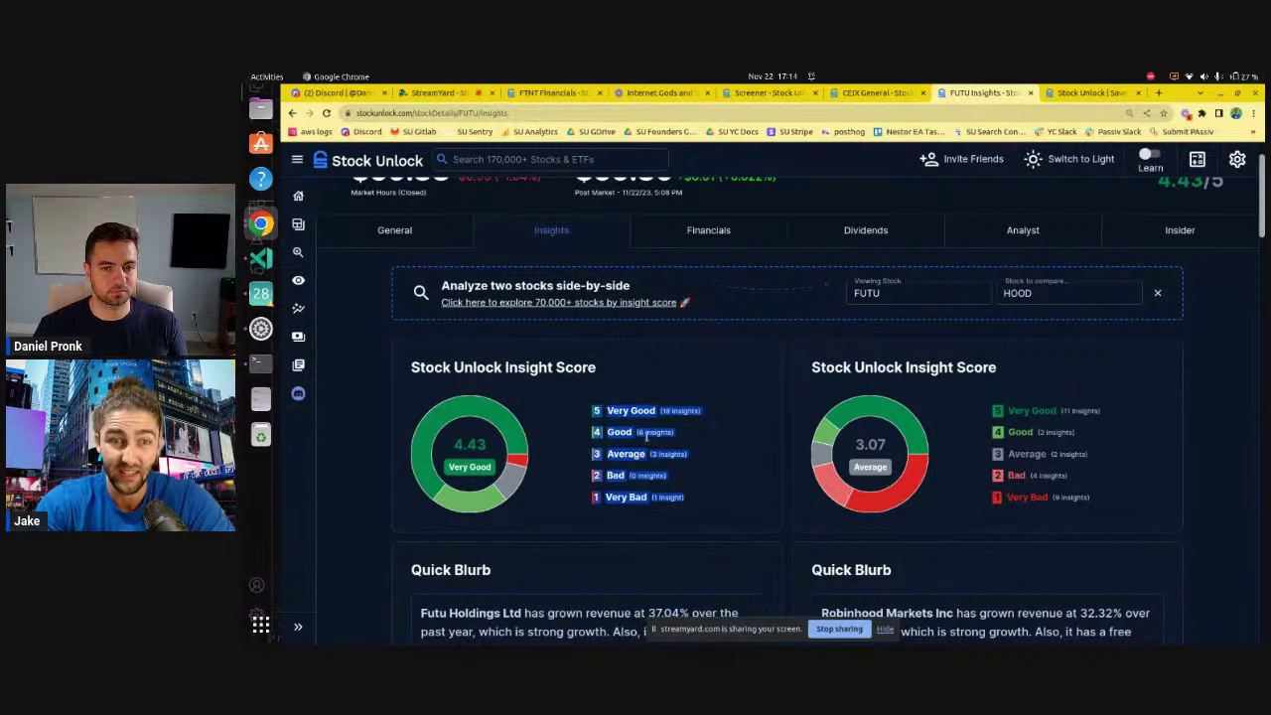
pyautogui.click(669, 485)
pyautogui.moveTo(673, 500); pyautogui.dragTo(673, 435)
pyautogui.click(644, 440)
pyautogui.click(653, 498)
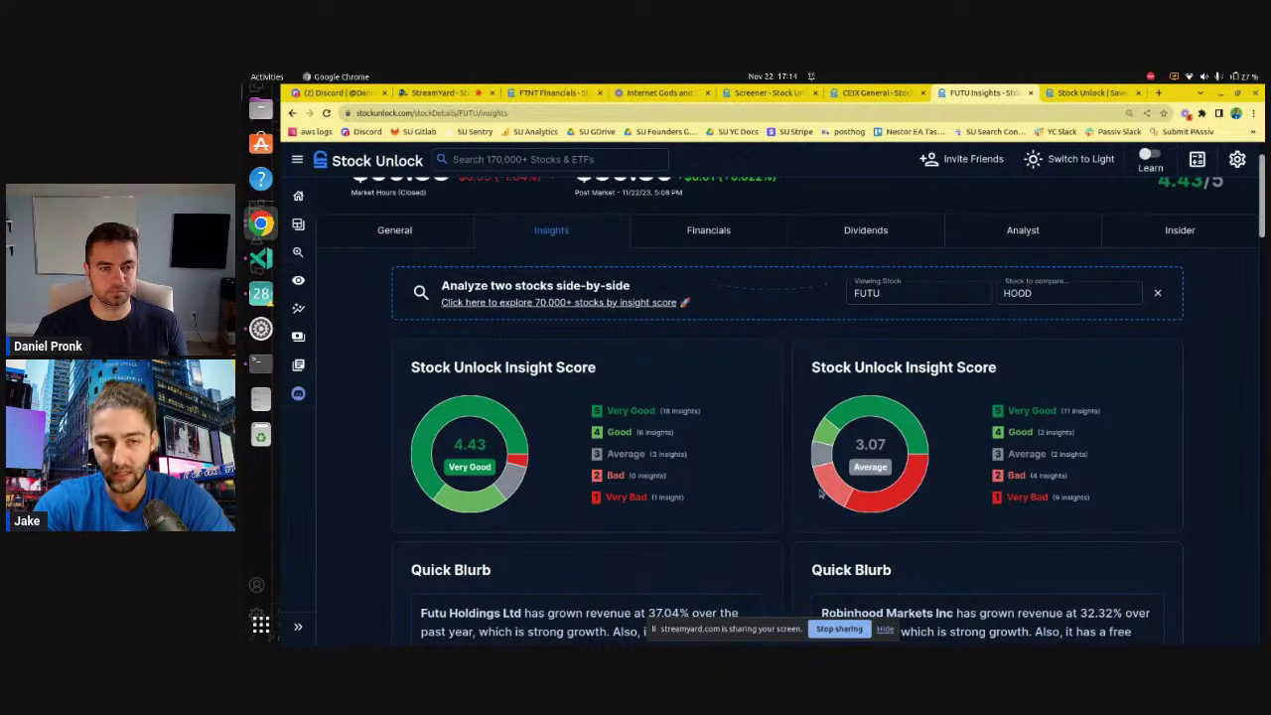
# - Compare FUTU and HOOD on analyst, financial health and growth insights, including the second page of FUTU's growth metrics
pyautogui.scroll(-1, 794, 495)
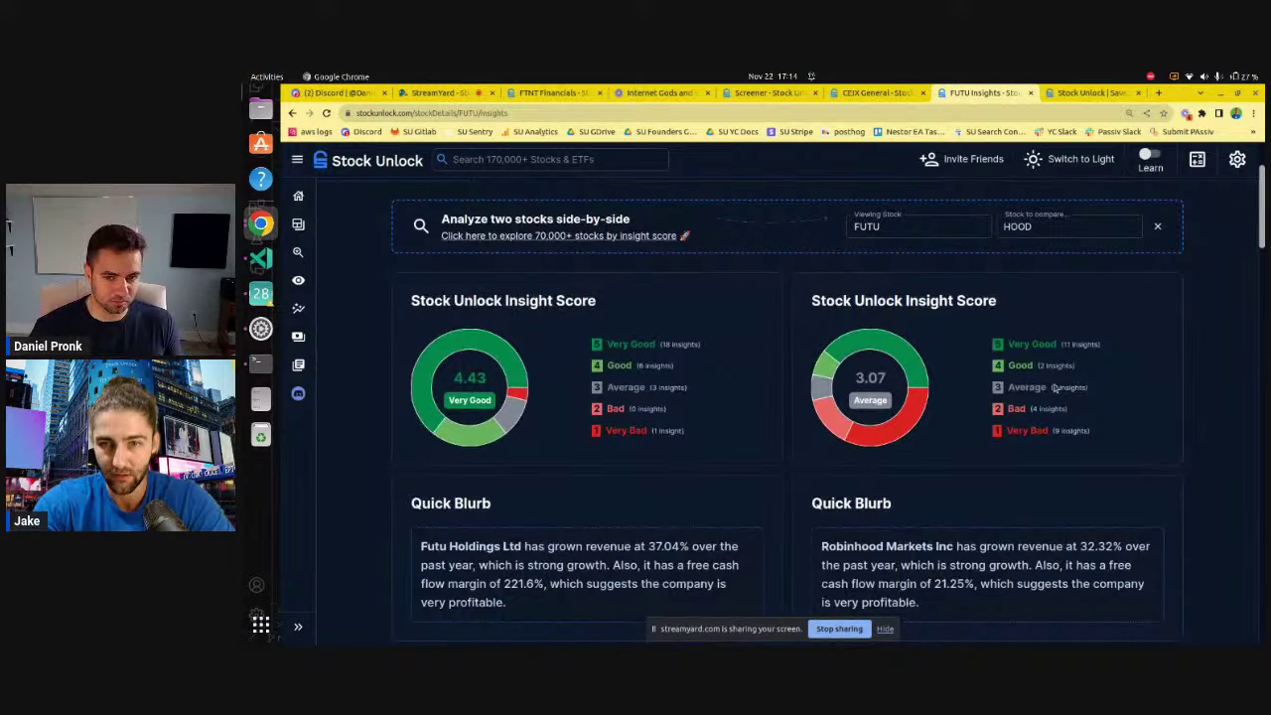
pyautogui.scroll(-5, 1049, 408)
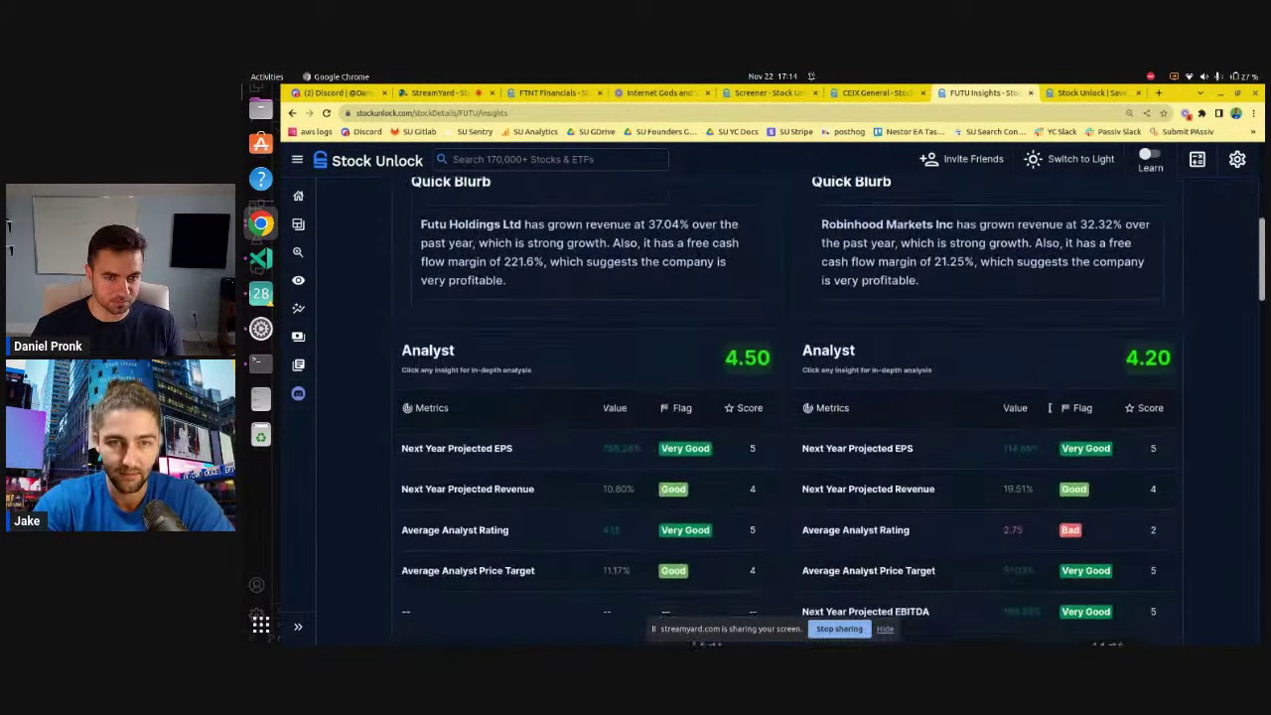
pyautogui.scroll(-6, 906, 386)
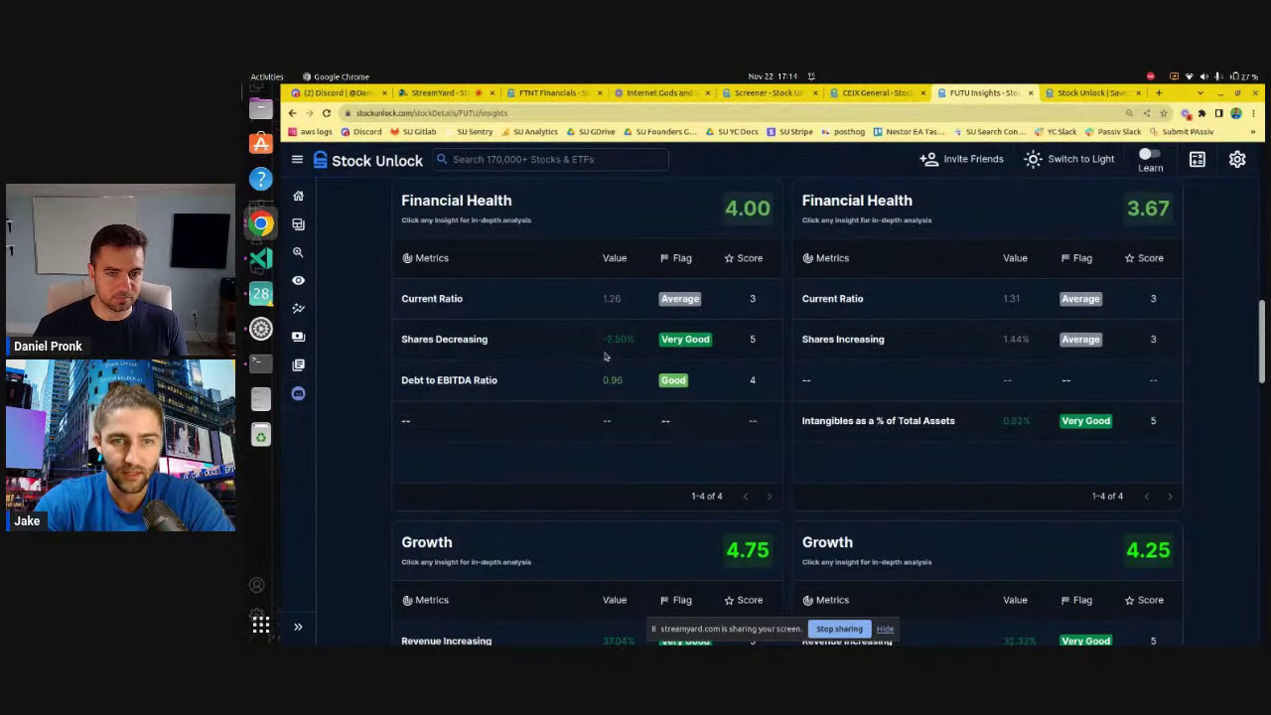
pyautogui.scroll(-4, 605, 357)
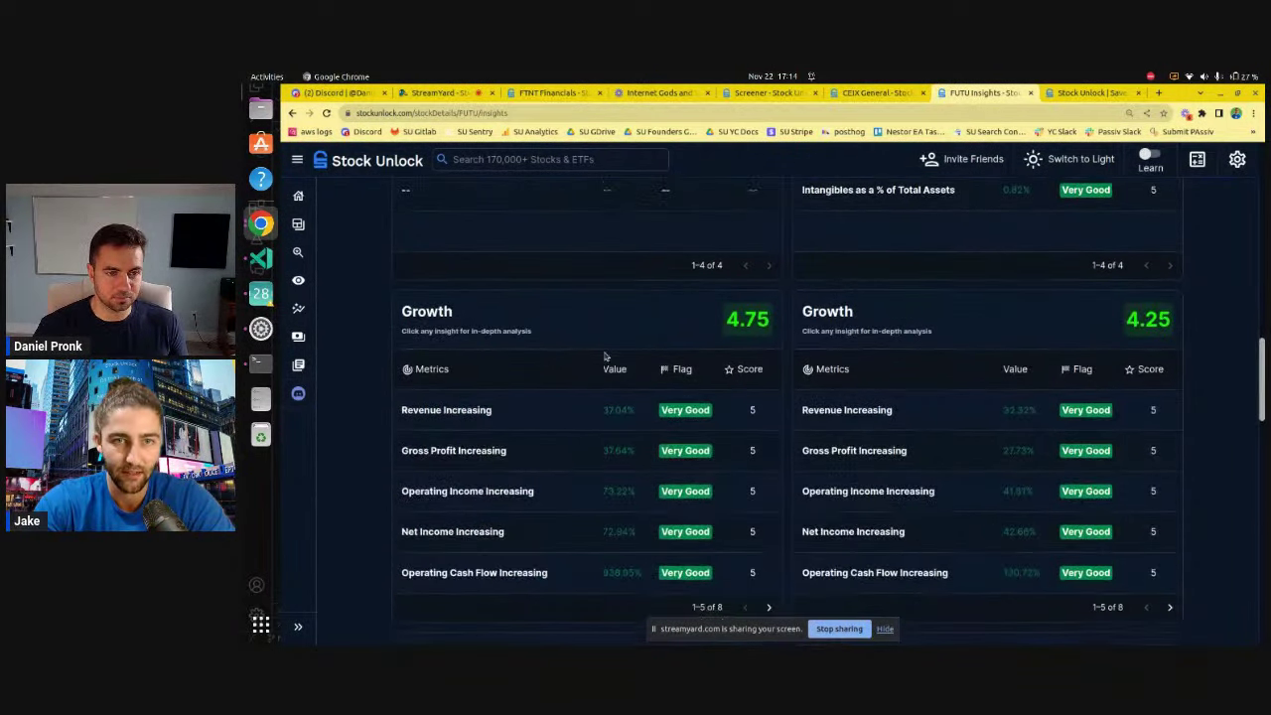
pyautogui.scroll(-1, 605, 357)
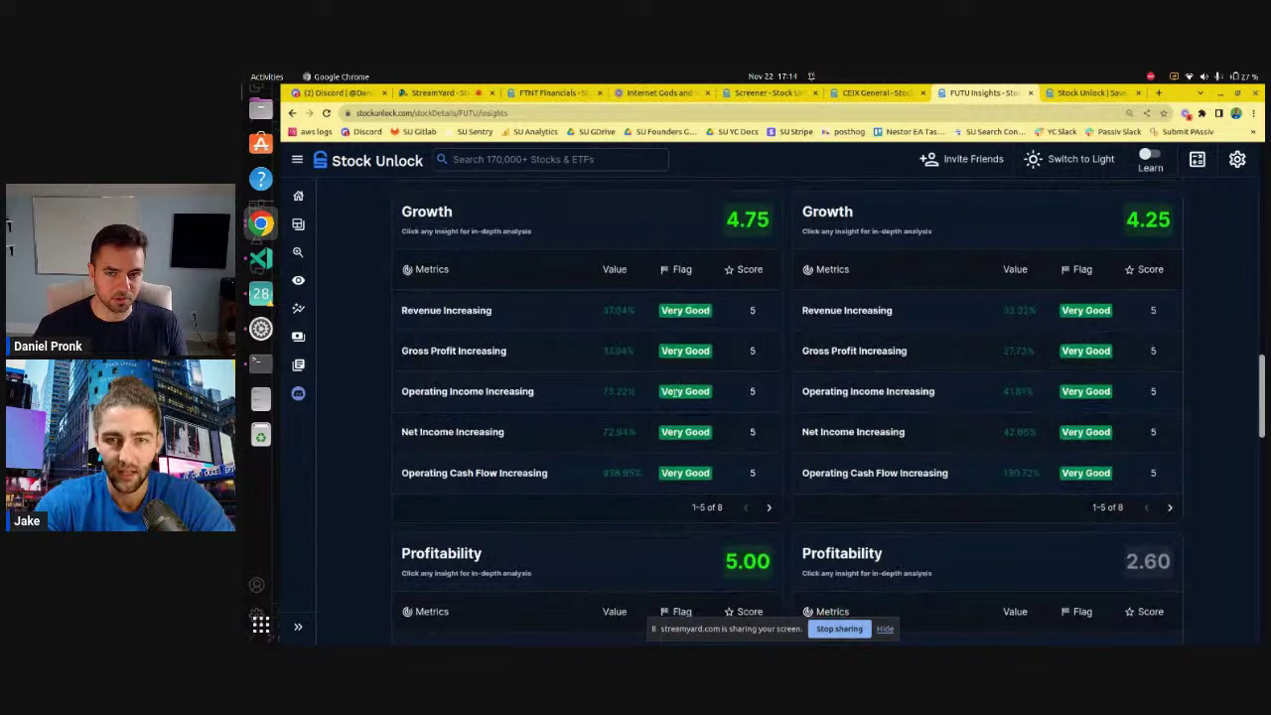
pyautogui.click(768, 508)
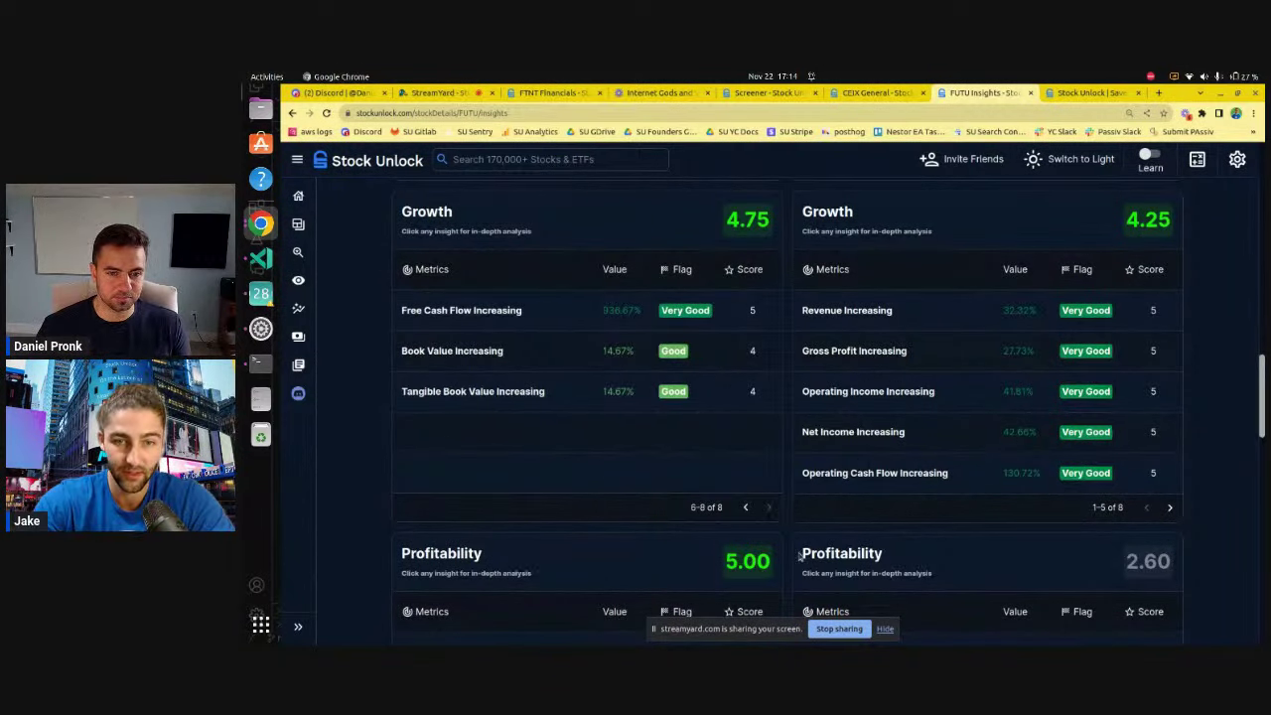
pyautogui.click(746, 508)
pyautogui.scroll(-3, 796, 514)
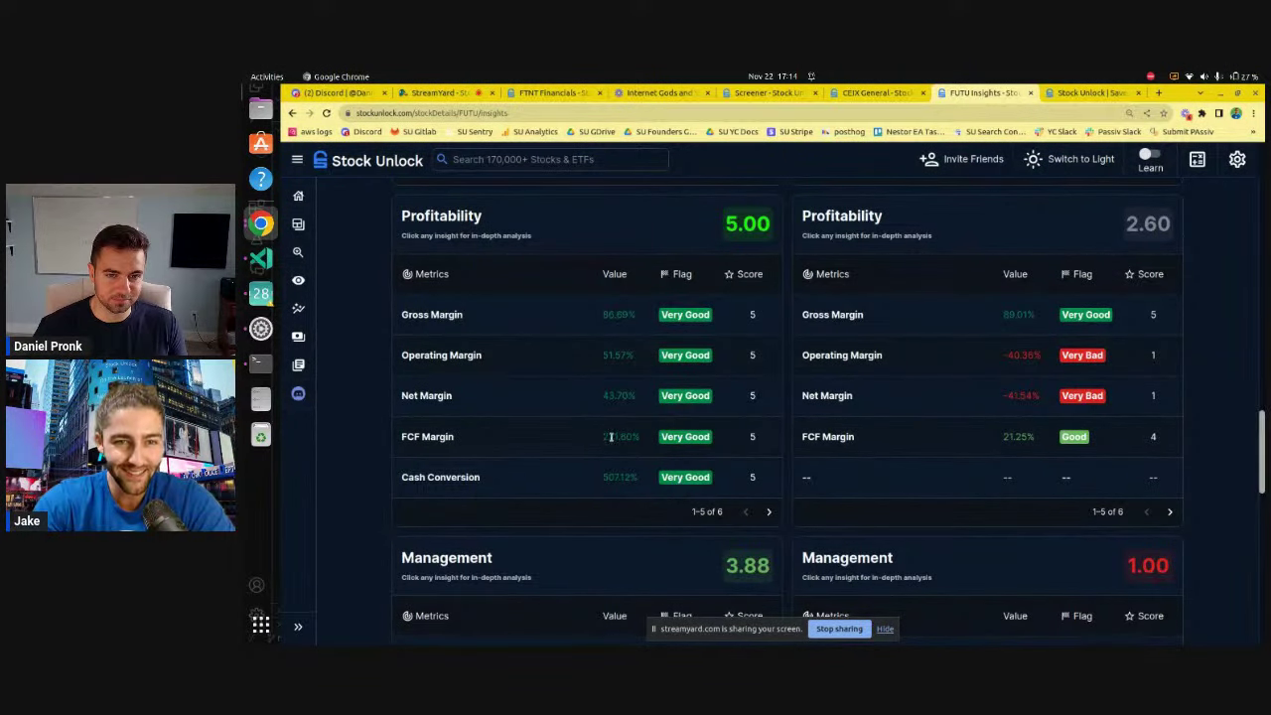
# - Compare the profitability and management insights of both stocks, highlighting FUTU's FCF margin and net income growth
pyautogui.doubleClick(610, 436)
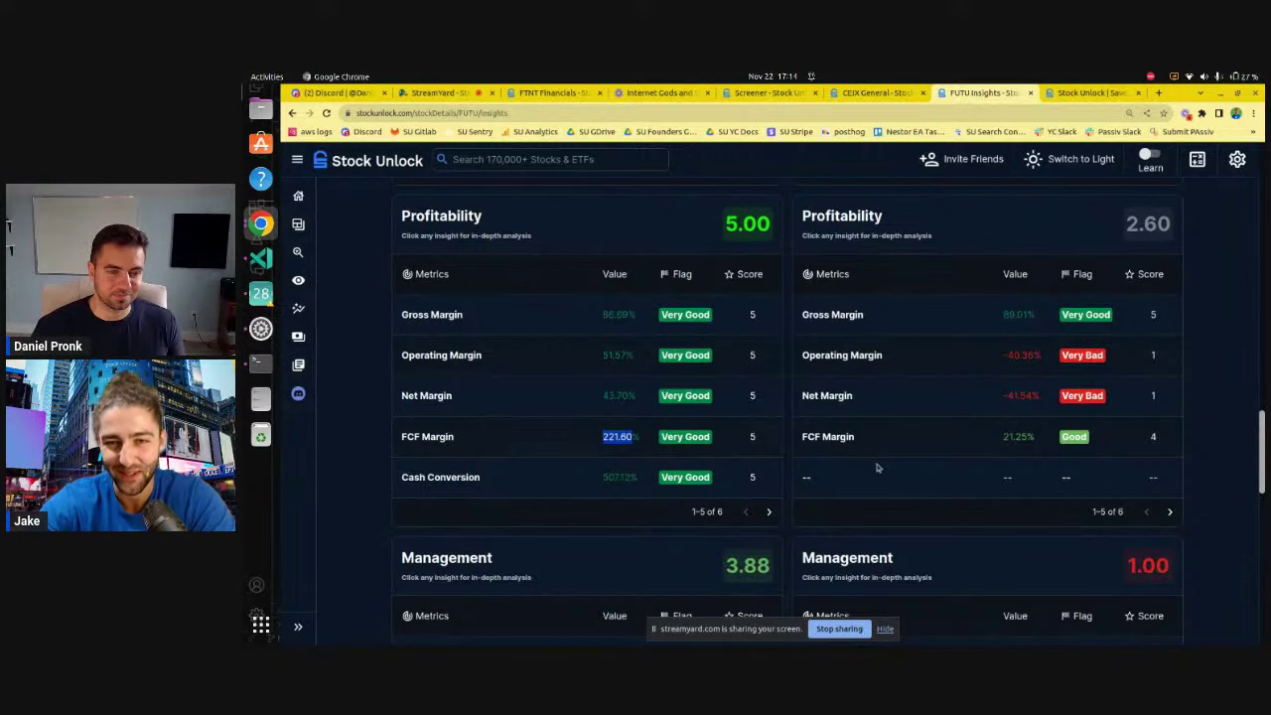
pyautogui.scroll(-3, 877, 467)
pyautogui.scroll(-4, 877, 466)
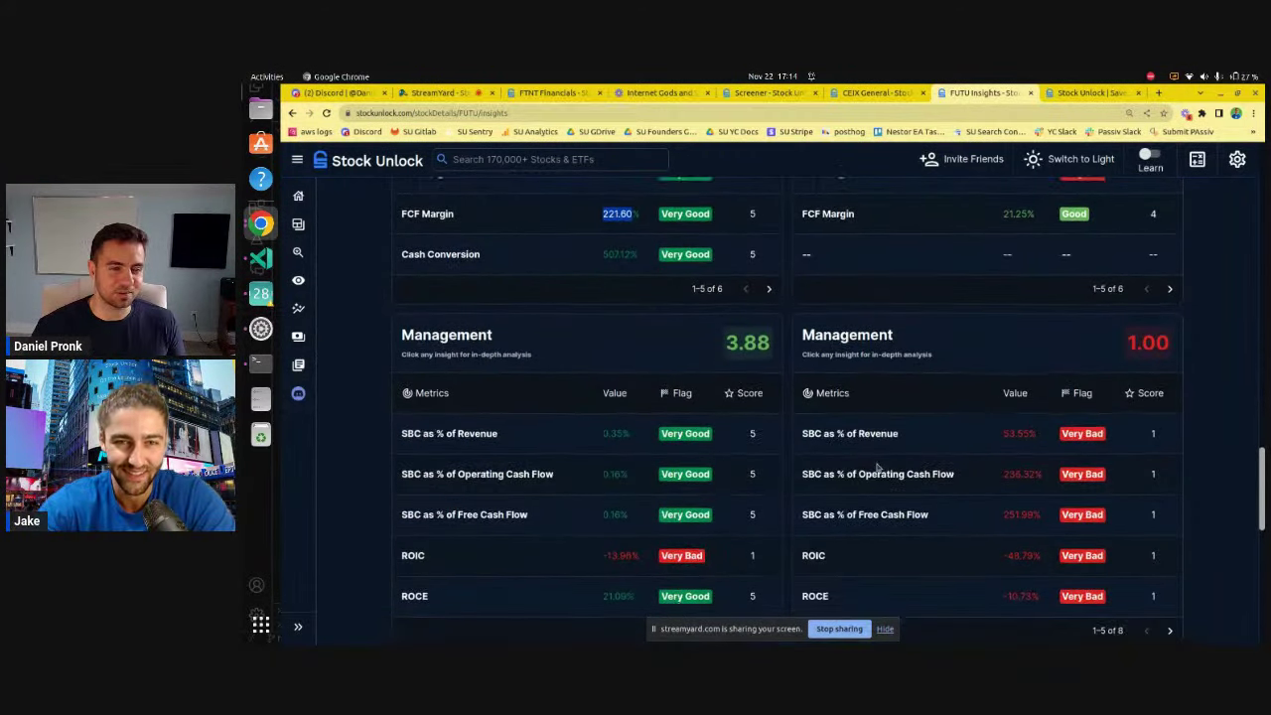
pyautogui.scroll(-3, 877, 467)
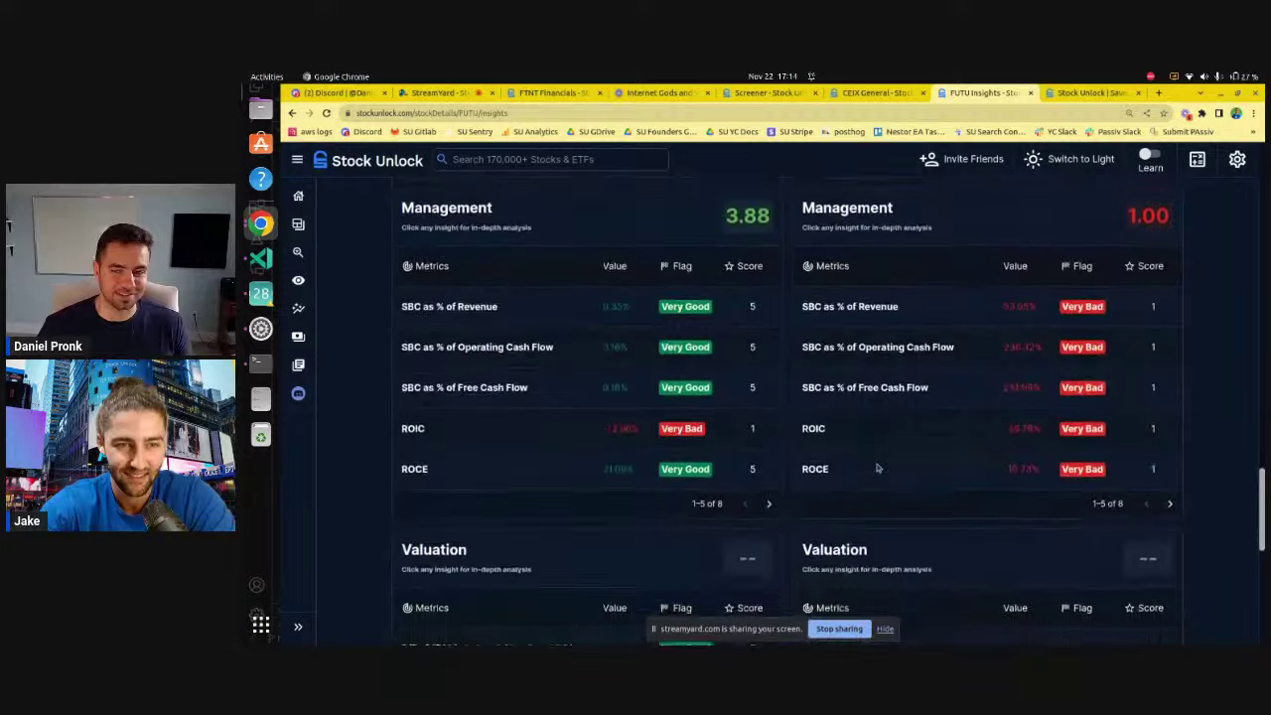
pyautogui.scroll(10, 877, 467)
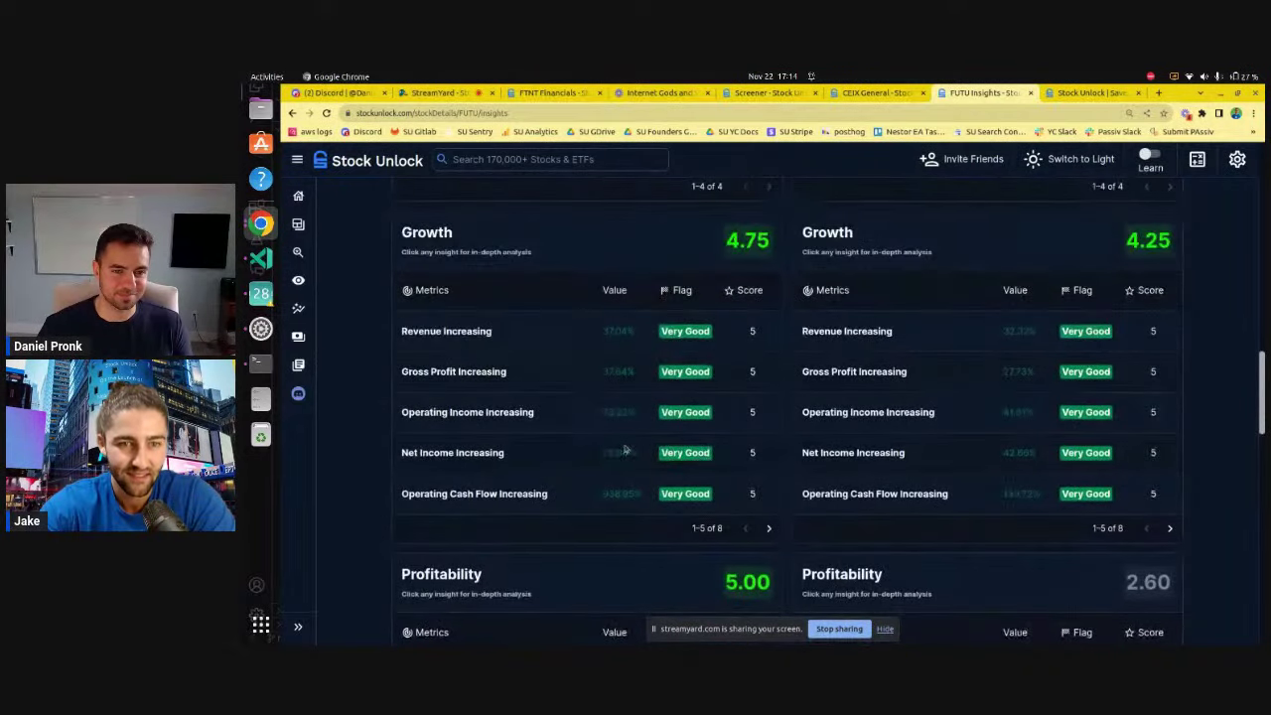
pyautogui.moveTo(600, 454); pyautogui.dragTo(634, 453)
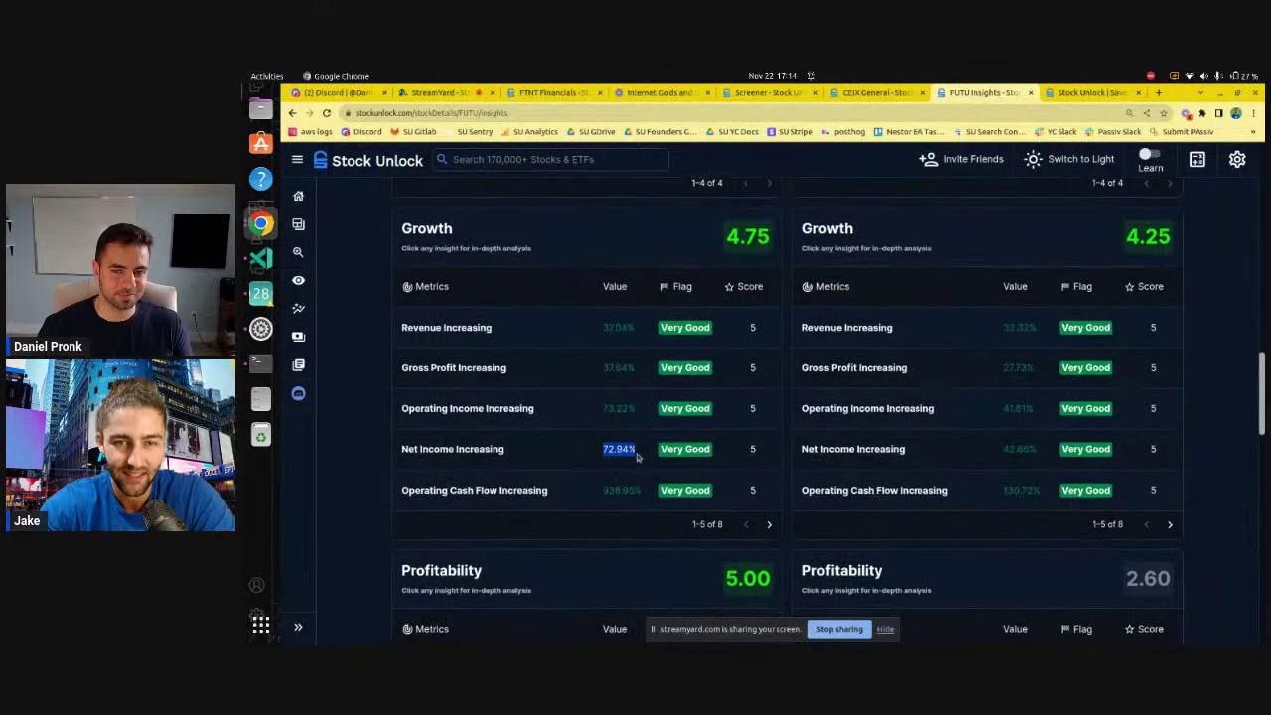
# - Review the remaining side-by-side insight categories for FUTU and HOOD, focusing on the stock-based compensation metrics under Management
pyautogui.scroll(-2, 638, 454)
pyautogui.scroll(10, 638, 454)
pyautogui.scroll(-15, 637, 455)
pyautogui.scroll(-2, 637, 456)
pyautogui.scroll(1, 626, 417)
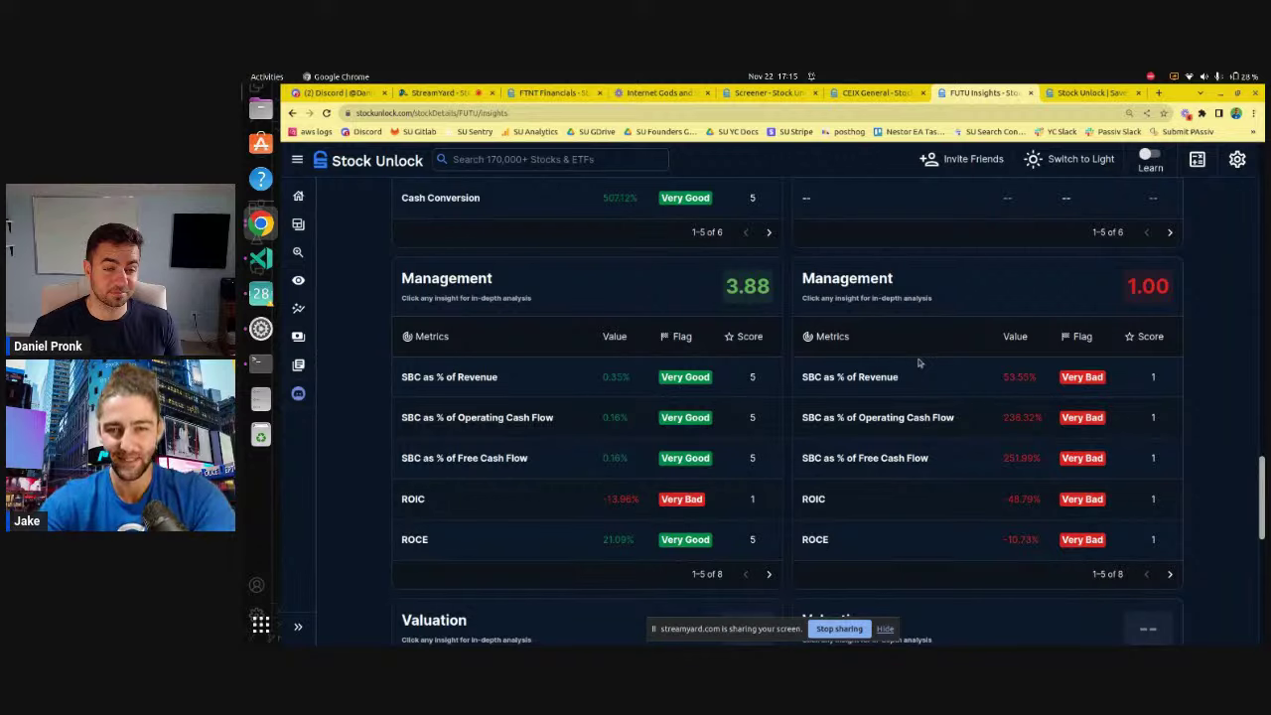
pyautogui.scroll(20, 917, 362)
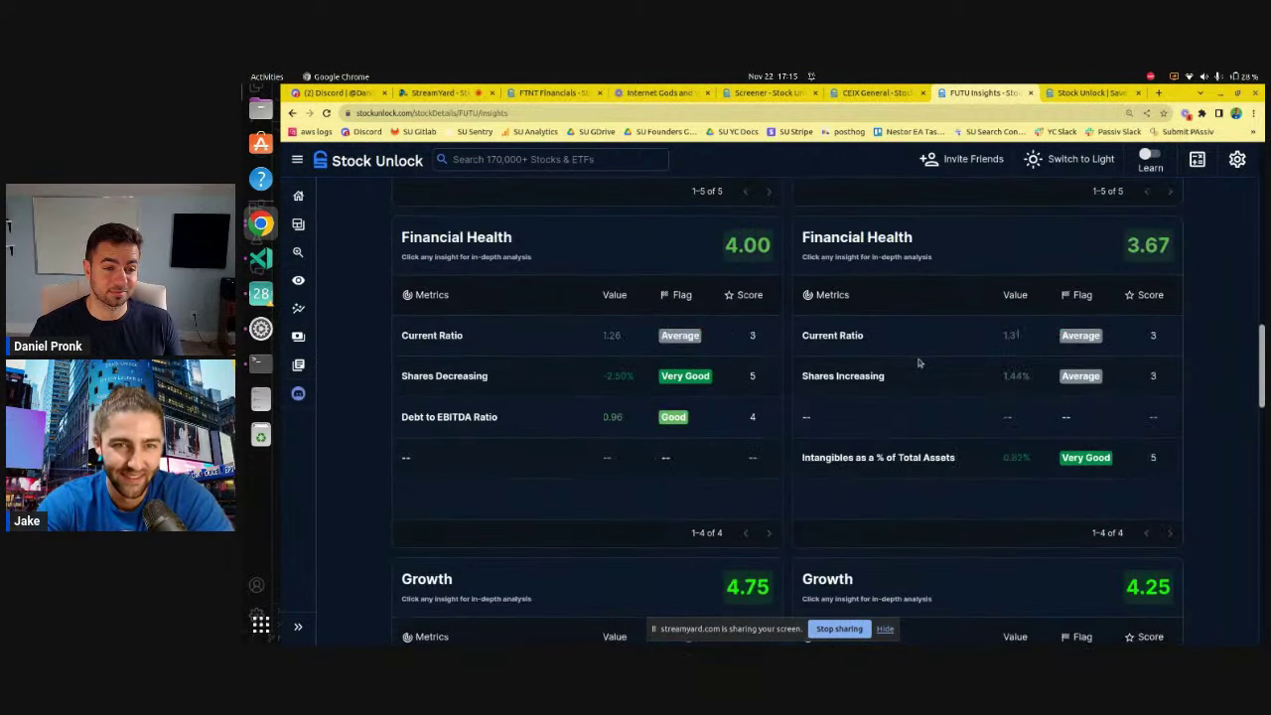
# - Open FUTU's general overview and add BABA to its price chart for comparison
pyautogui.click(435, 313)
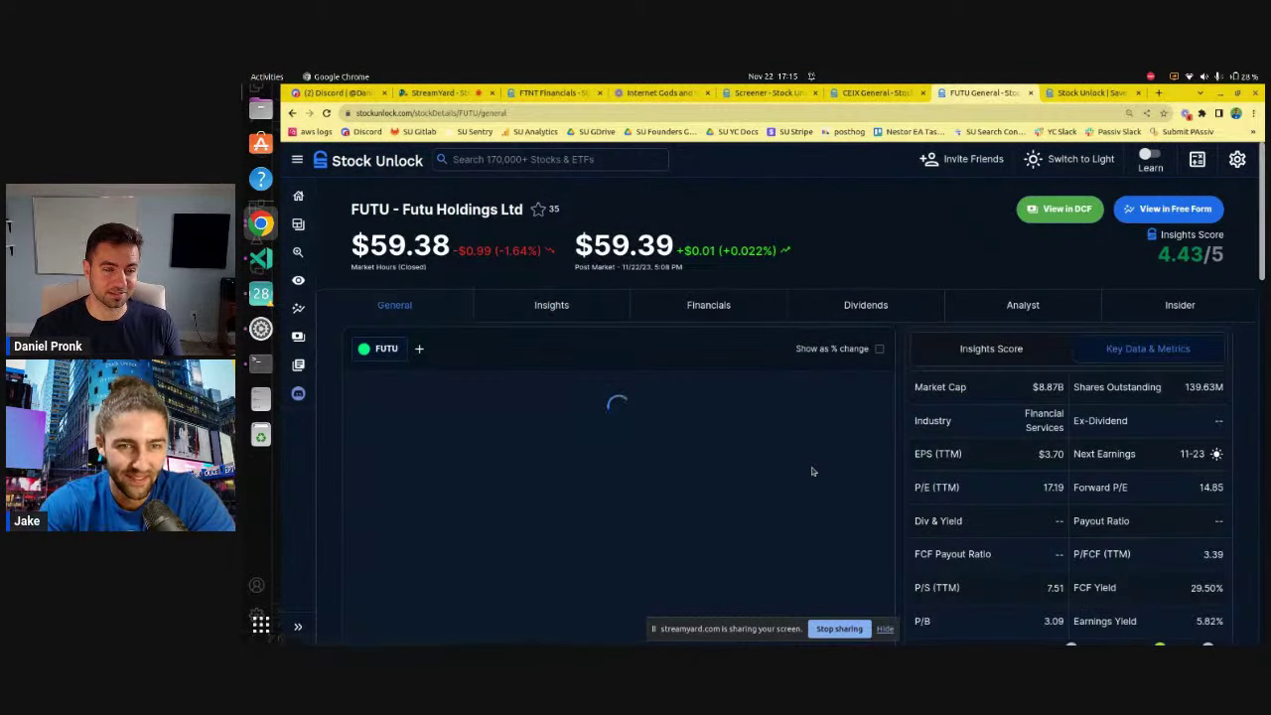
pyautogui.scroll(-1, 788, 354)
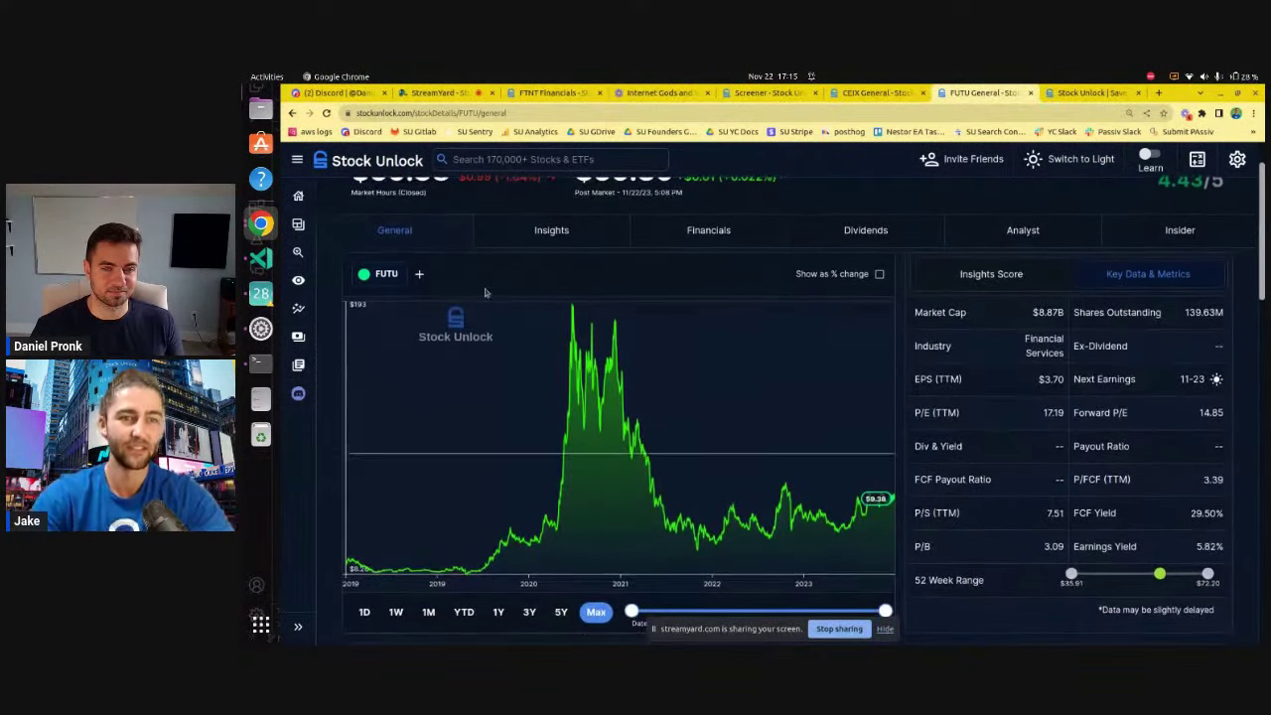
pyautogui.click(418, 278)
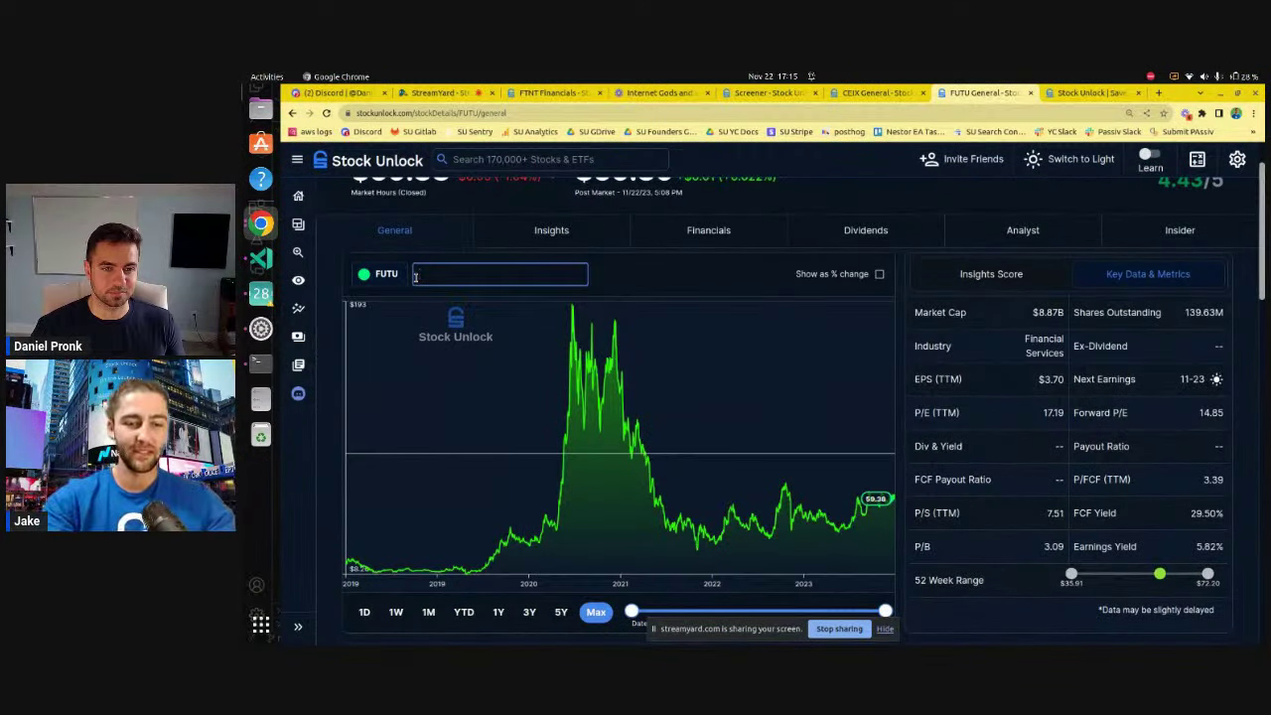
pyautogui.write('baba')
pyautogui.click(460, 312)
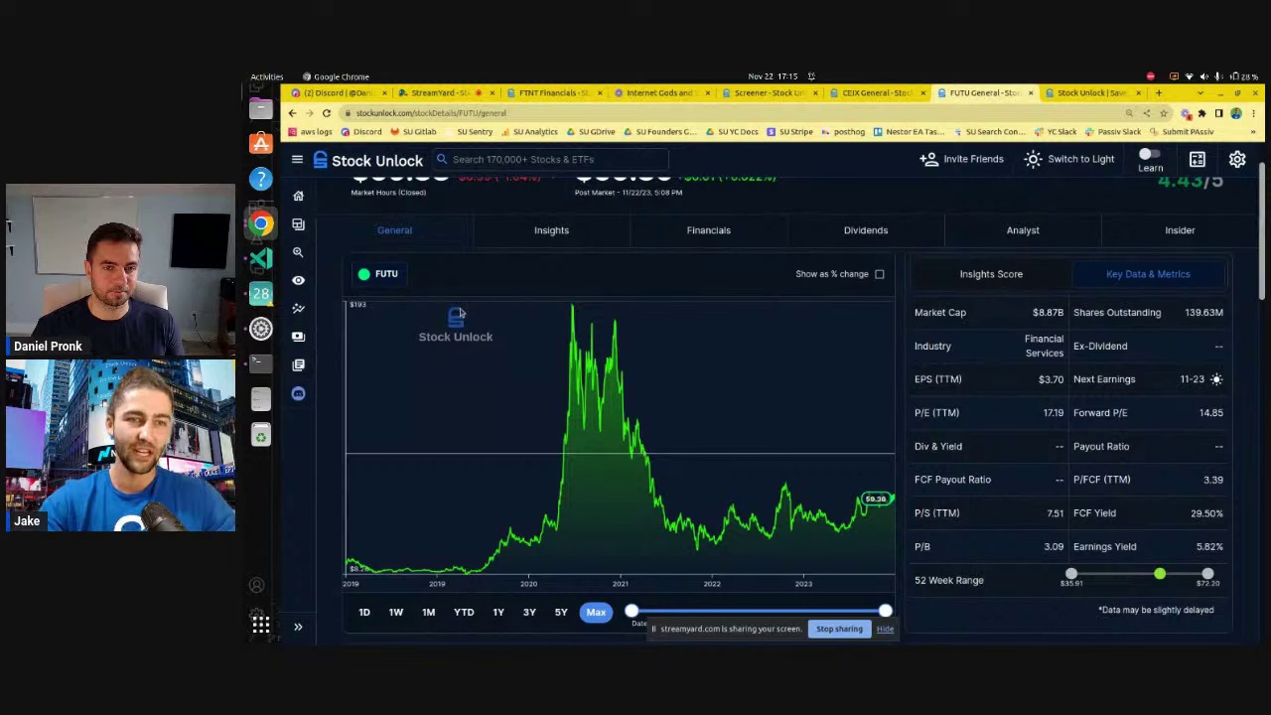
# - Add Tencent's US-listed ADR, TCEHY, to the price chart and compare performance over 1 year and 3 years
pyautogui.click(502, 278)
pyautogui.write('te')
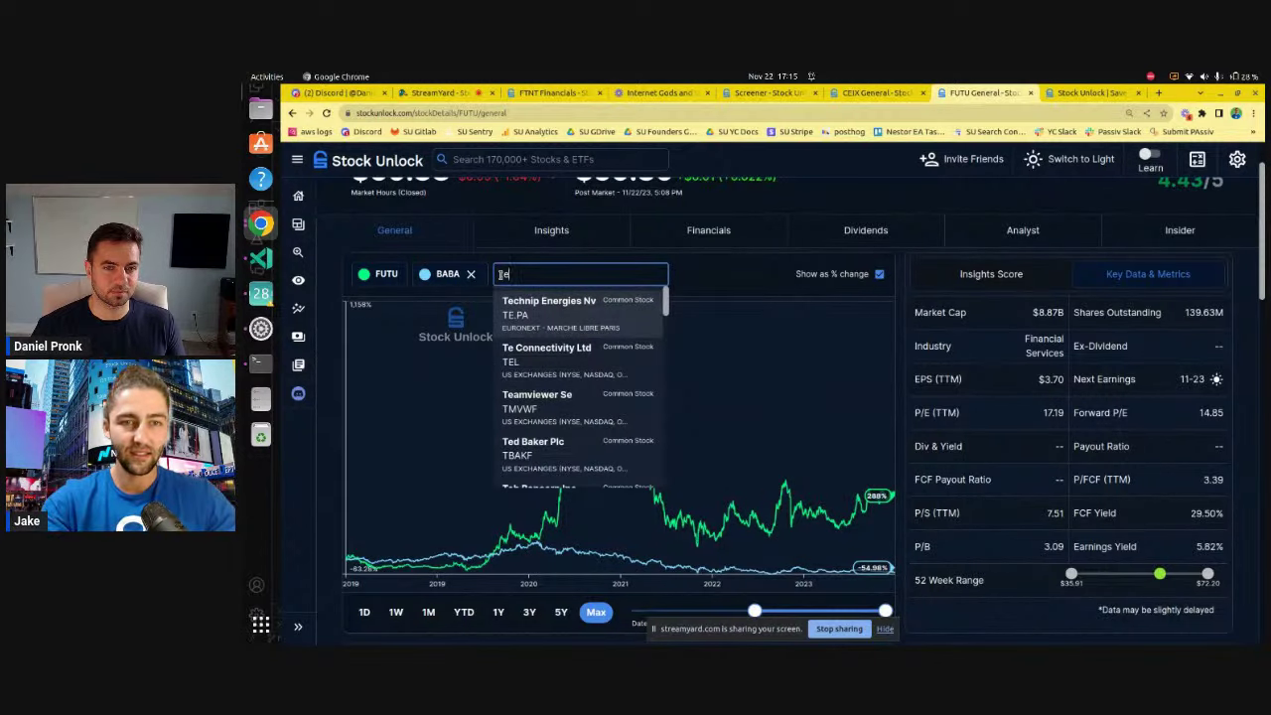
pyautogui.write('ncent')
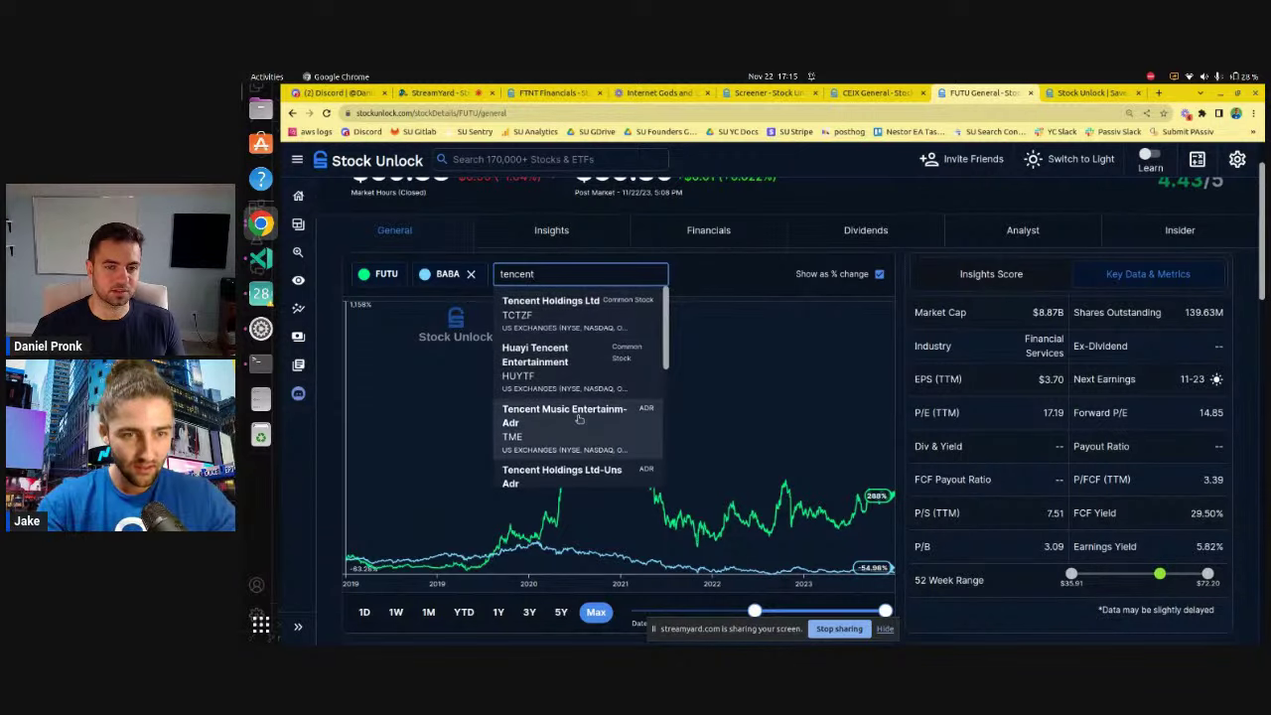
pyautogui.scroll(-3, 578, 417)
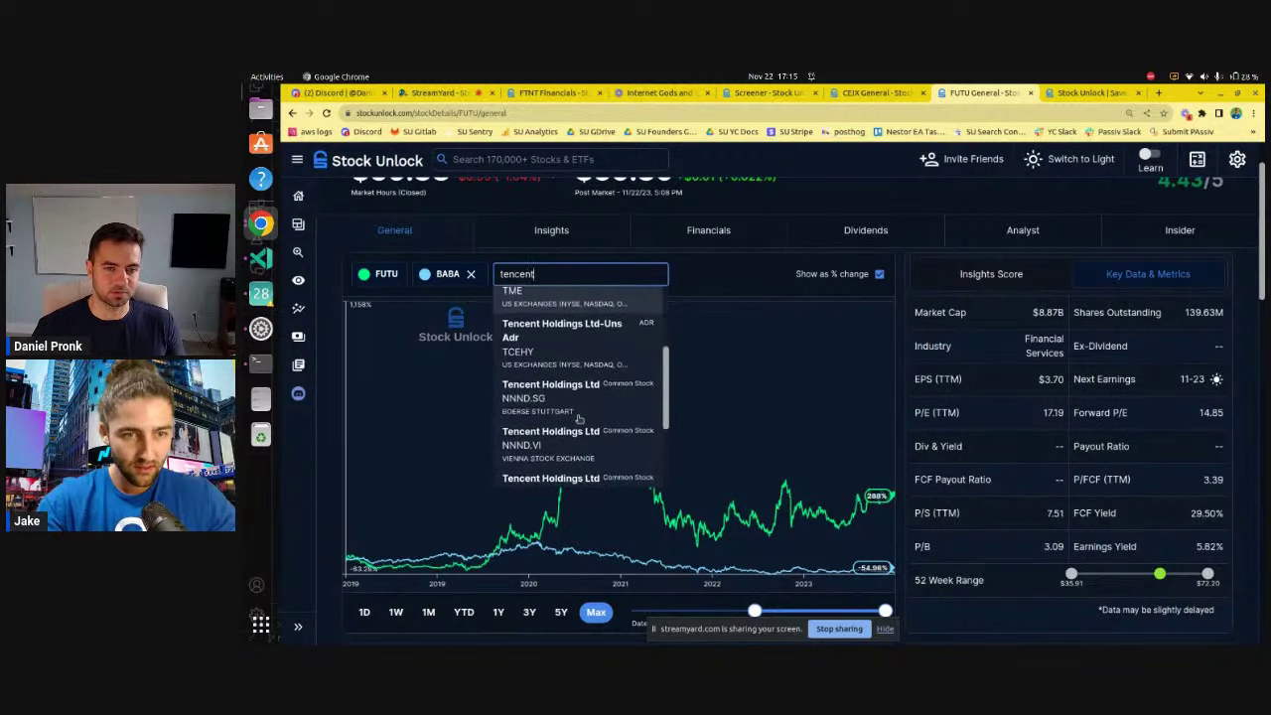
pyautogui.click(576, 355)
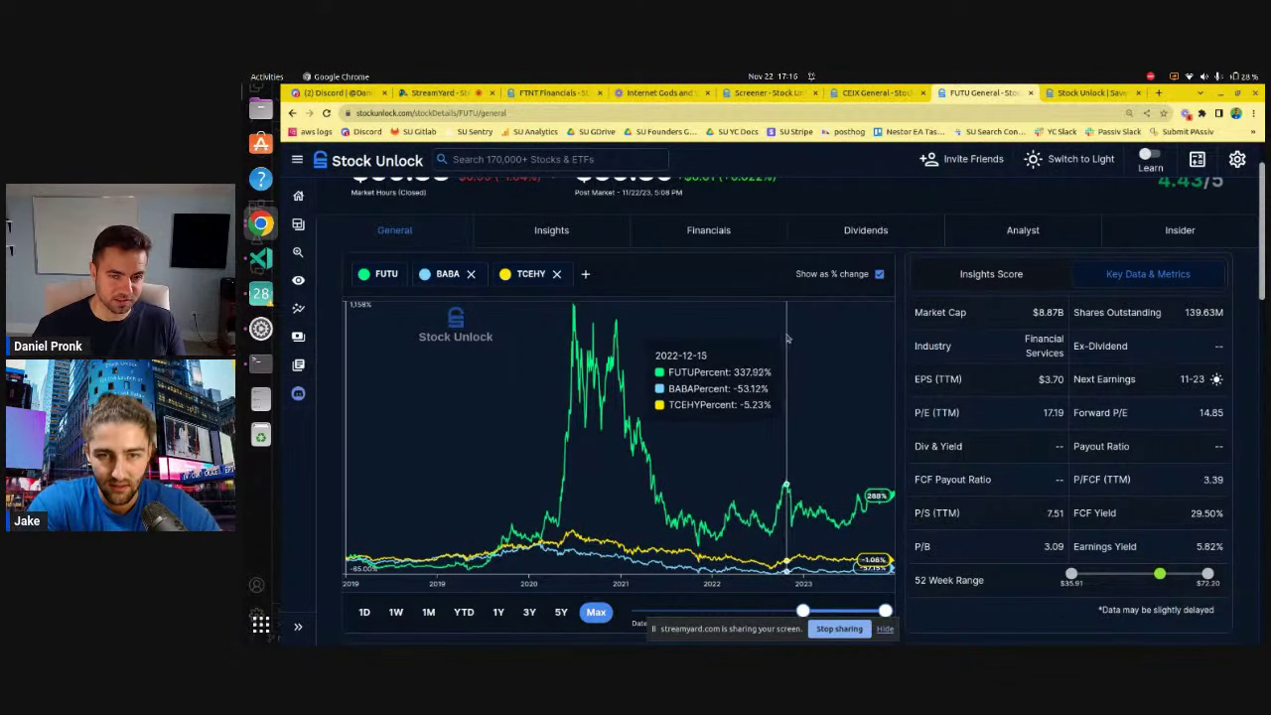
pyautogui.click(498, 611)
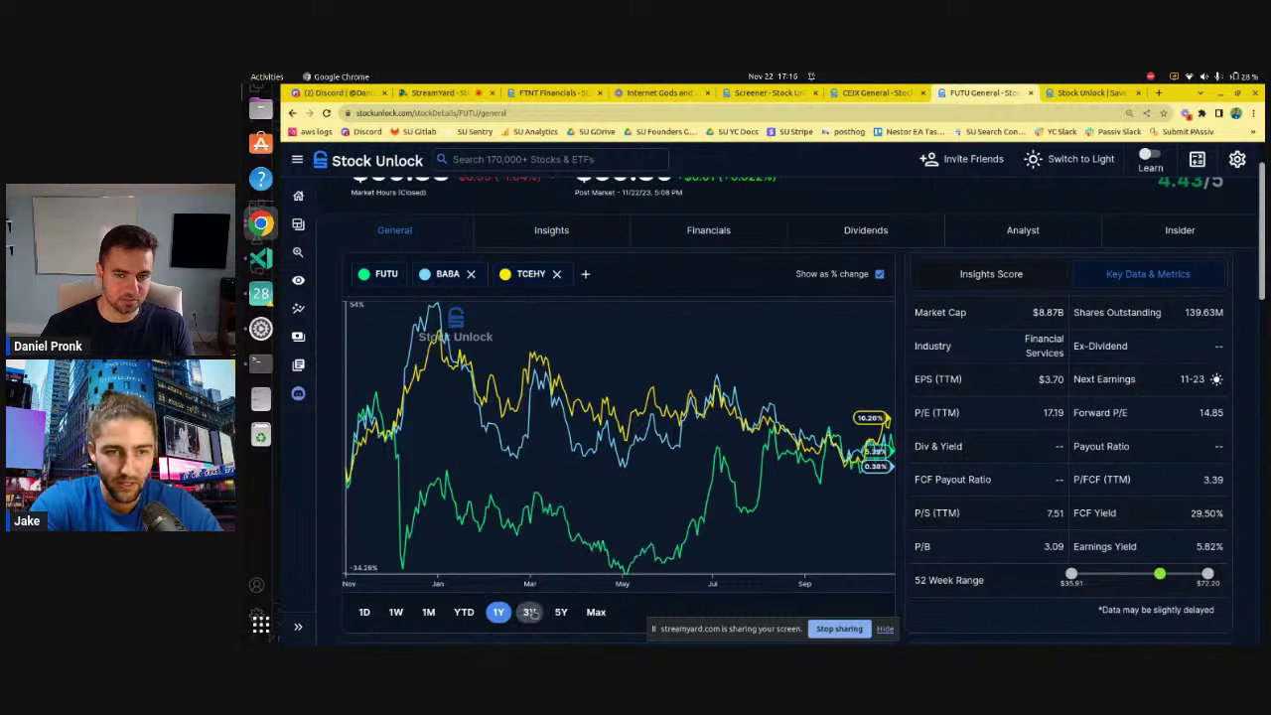
pyautogui.click(531, 612)
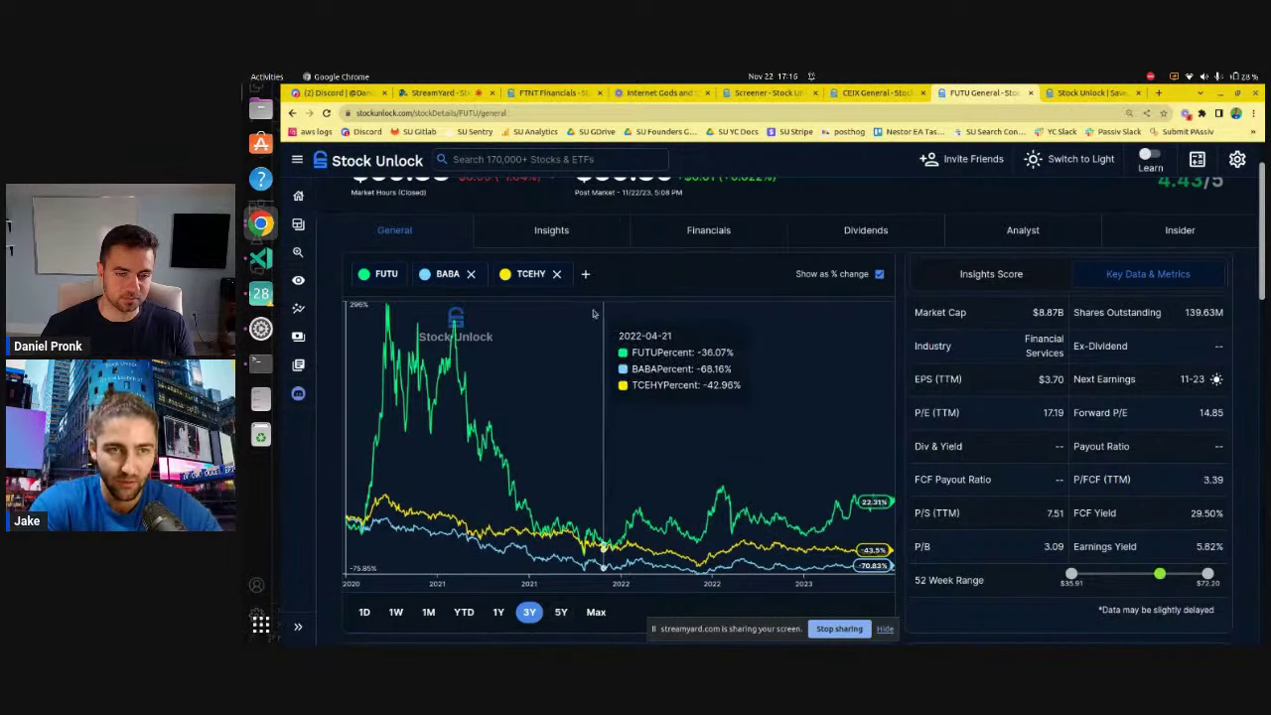
# - Remove BABA and TCEHY from the chart and inspect FUTU's price movement across the 3-year range
pyautogui.click(471, 275)
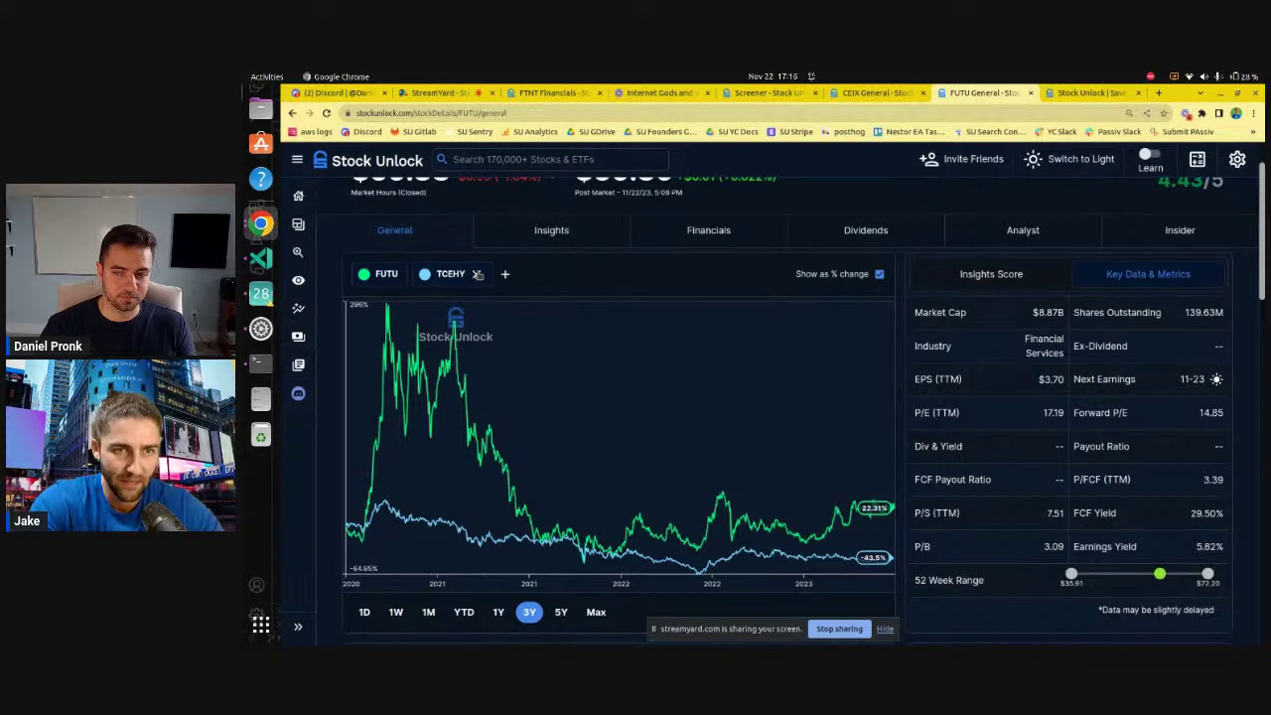
pyautogui.click(475, 275)
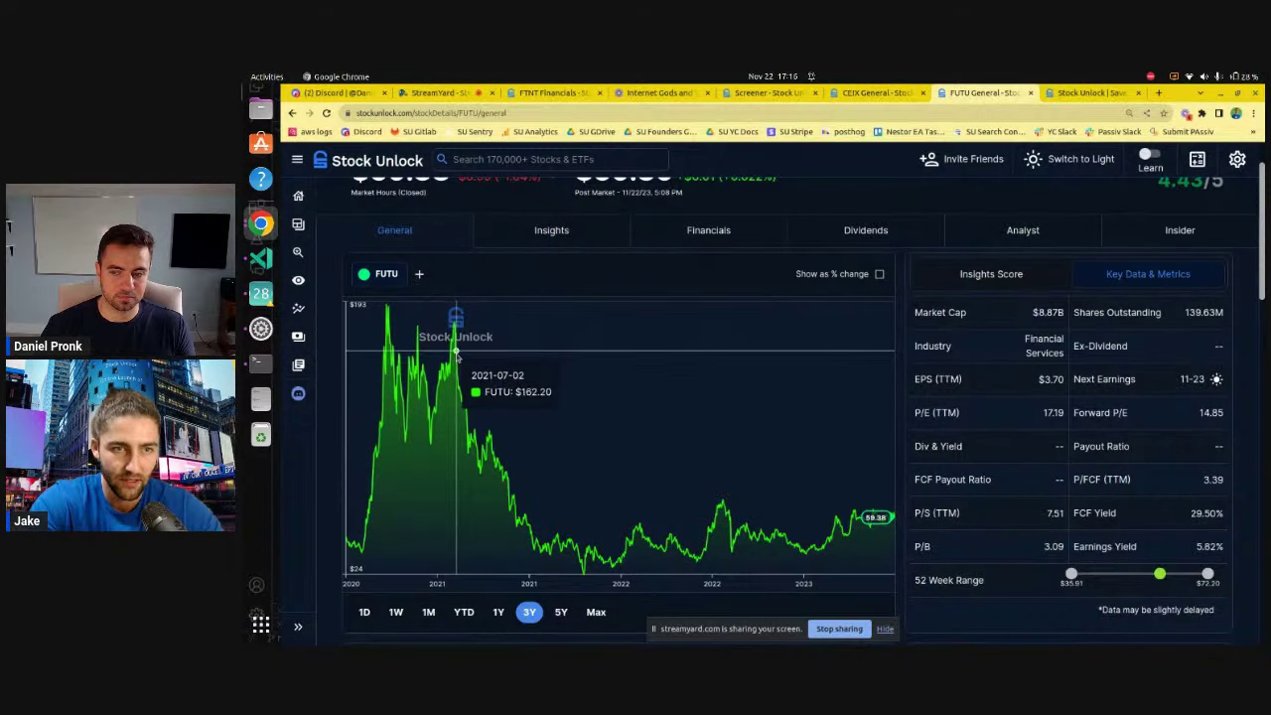
pyautogui.moveTo(455, 352)
pyautogui.mouseDown()
pyautogui.moveTo(828, 385)
pyautogui.moveTo(726, 417)
pyautogui.moveTo(711, 437)
pyautogui.mouseUp()
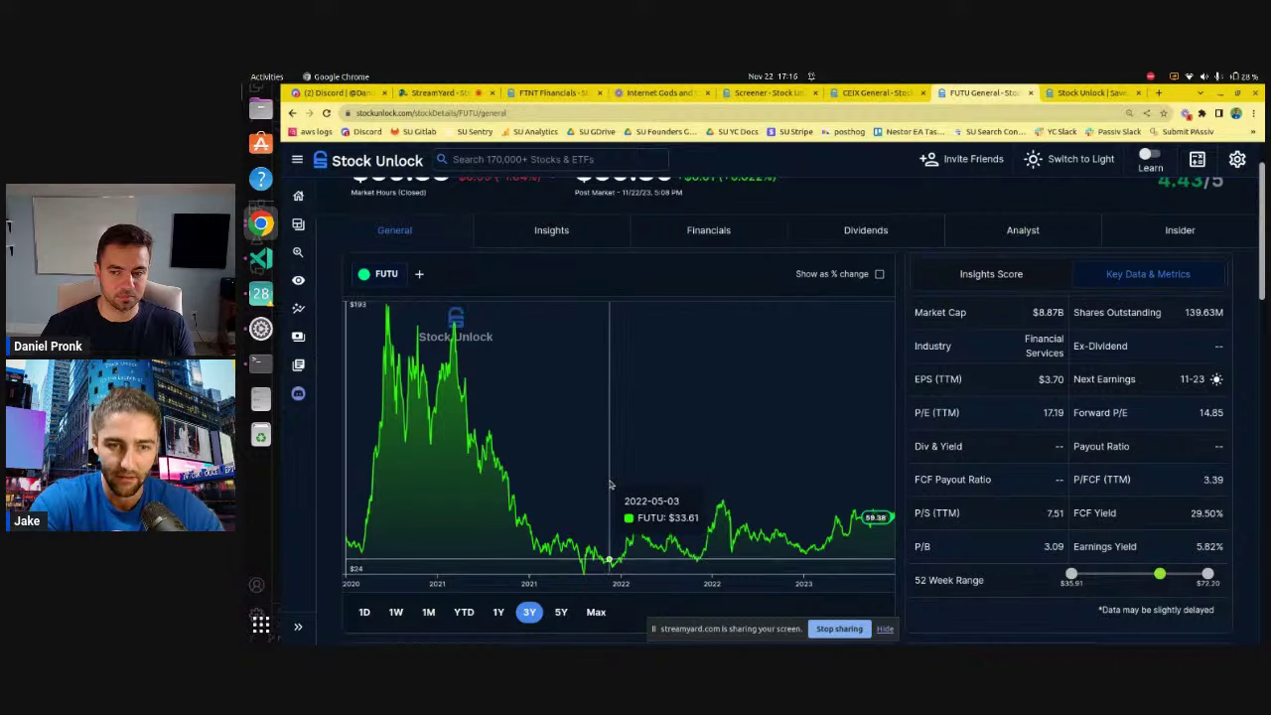
pyautogui.moveTo(613, 489); pyautogui.dragTo(890, 441)
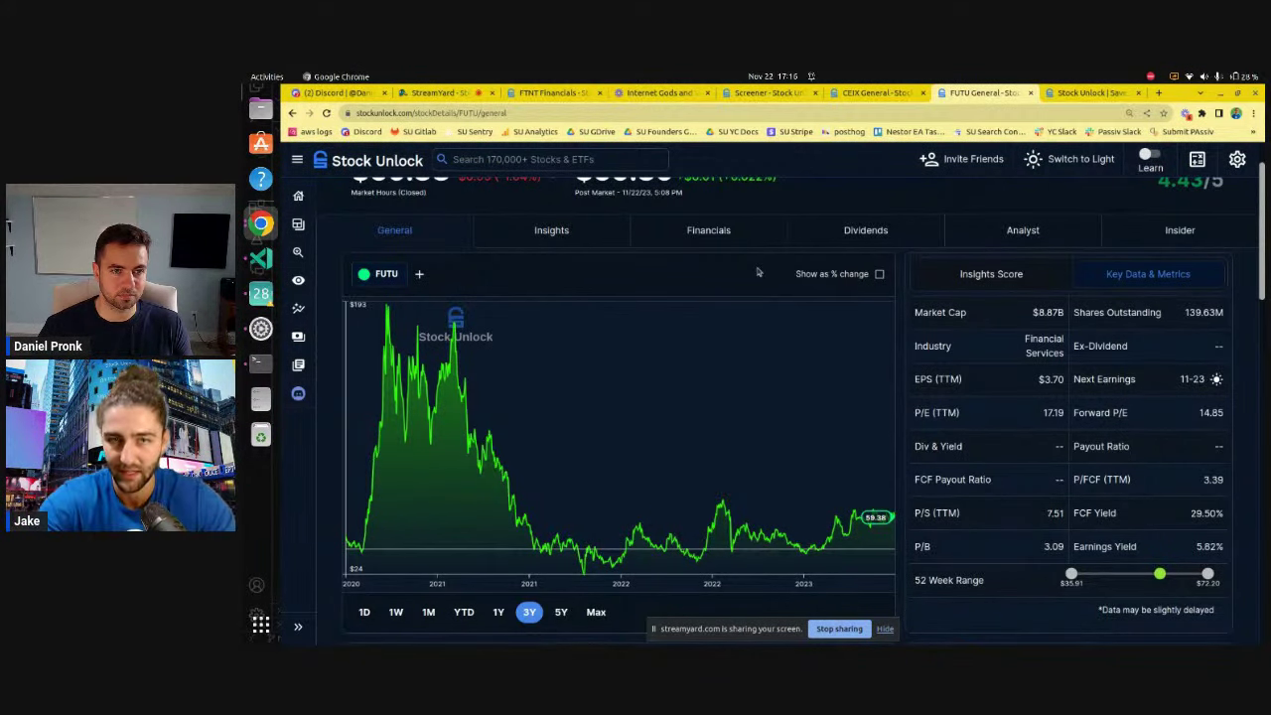
# - Check FUTU's insider transactions, and open its analyst price targets and recommendations
pyautogui.scroll(1, 785, 275)
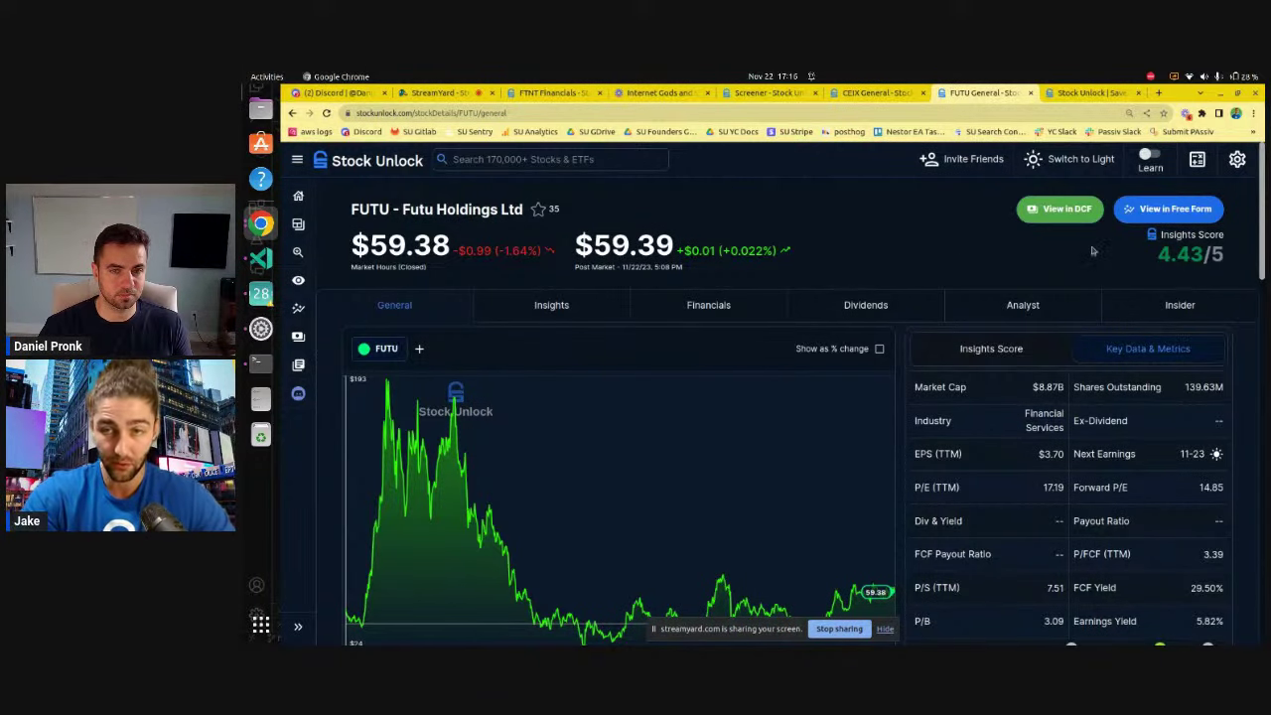
pyautogui.click(1150, 308)
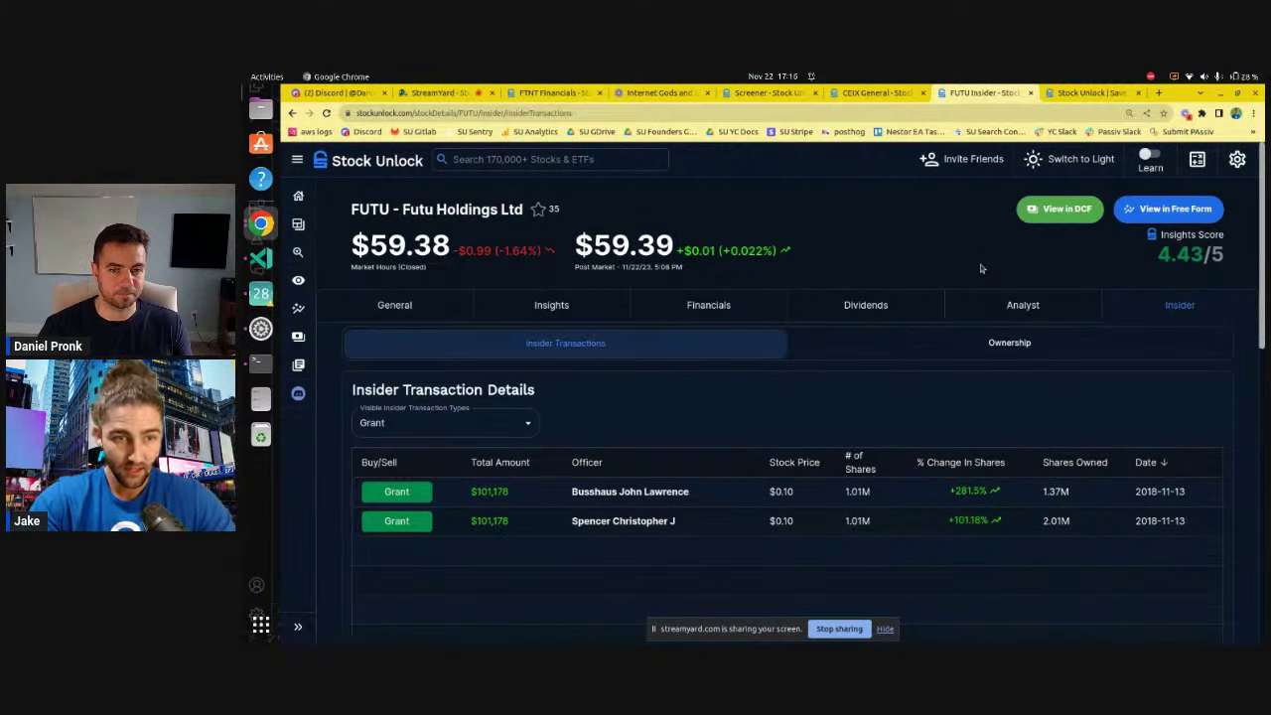
pyautogui.scroll(-1, 618, 458)
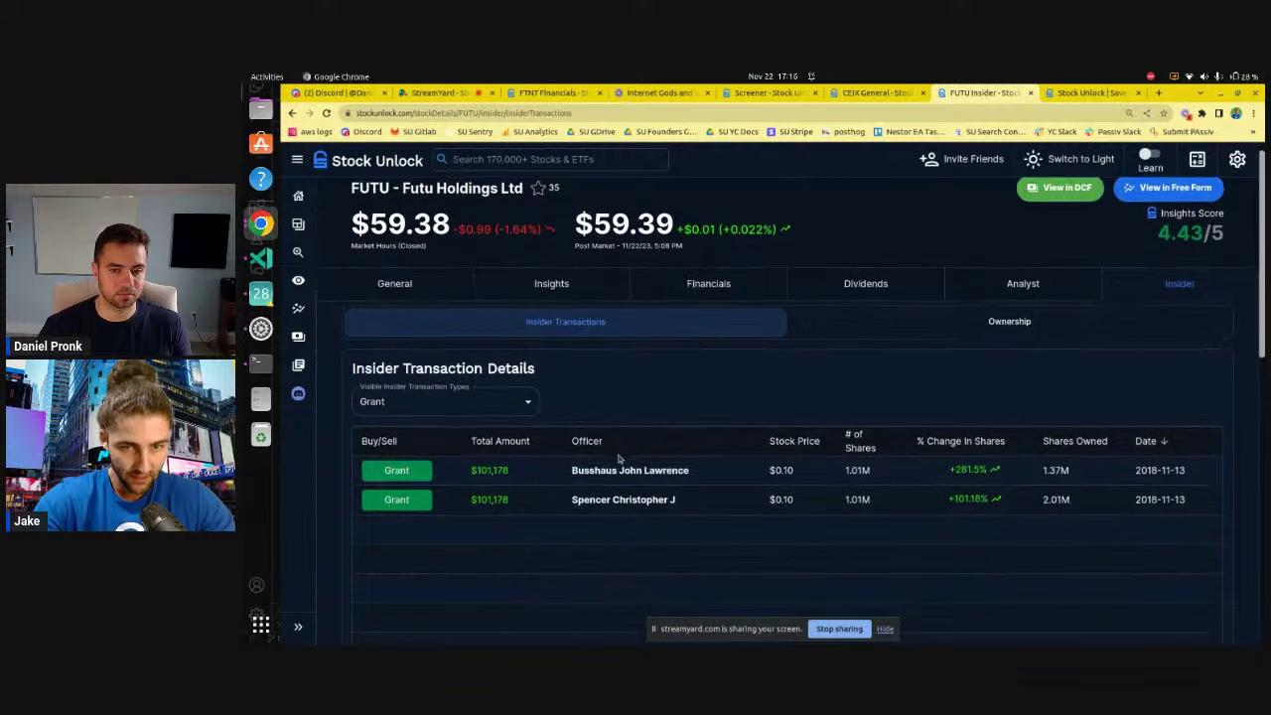
pyautogui.click(975, 279)
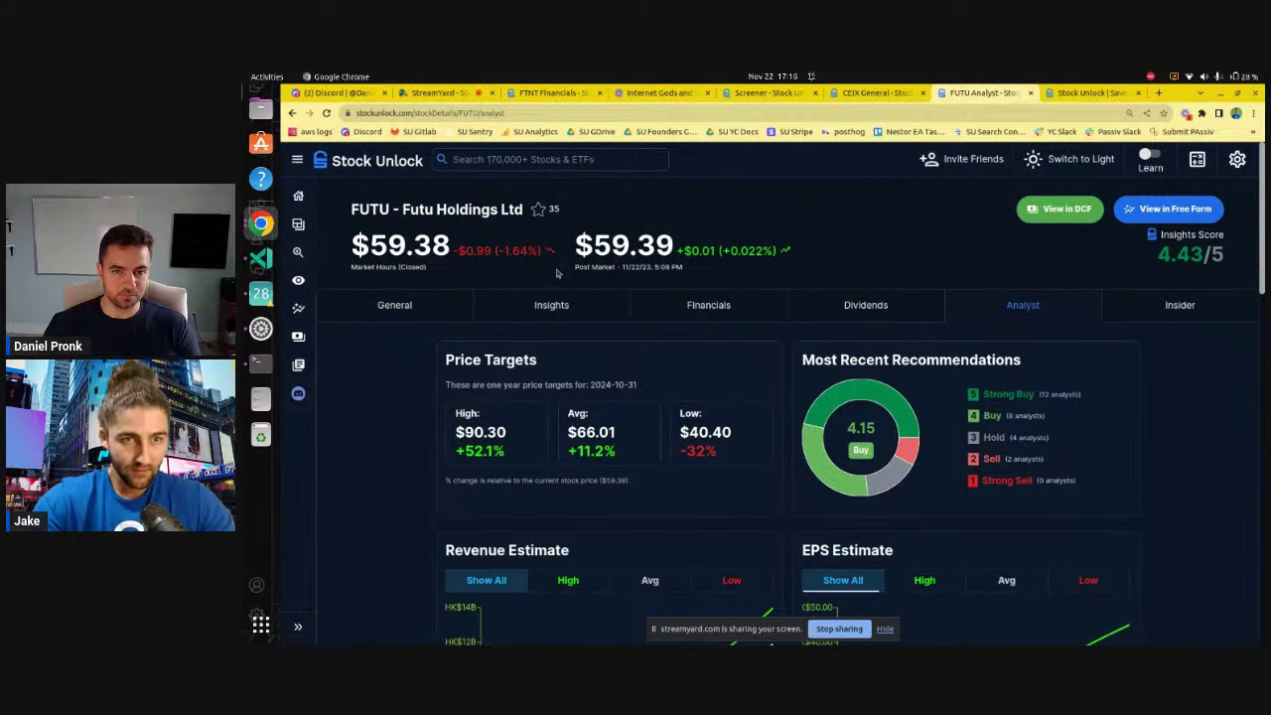
# - Return to FUTU's general overview, refresh the page and add the stock to the Stock Unlock LIVE #49 watchlist
pyautogui.click(437, 308)
pyautogui.click(538, 210)
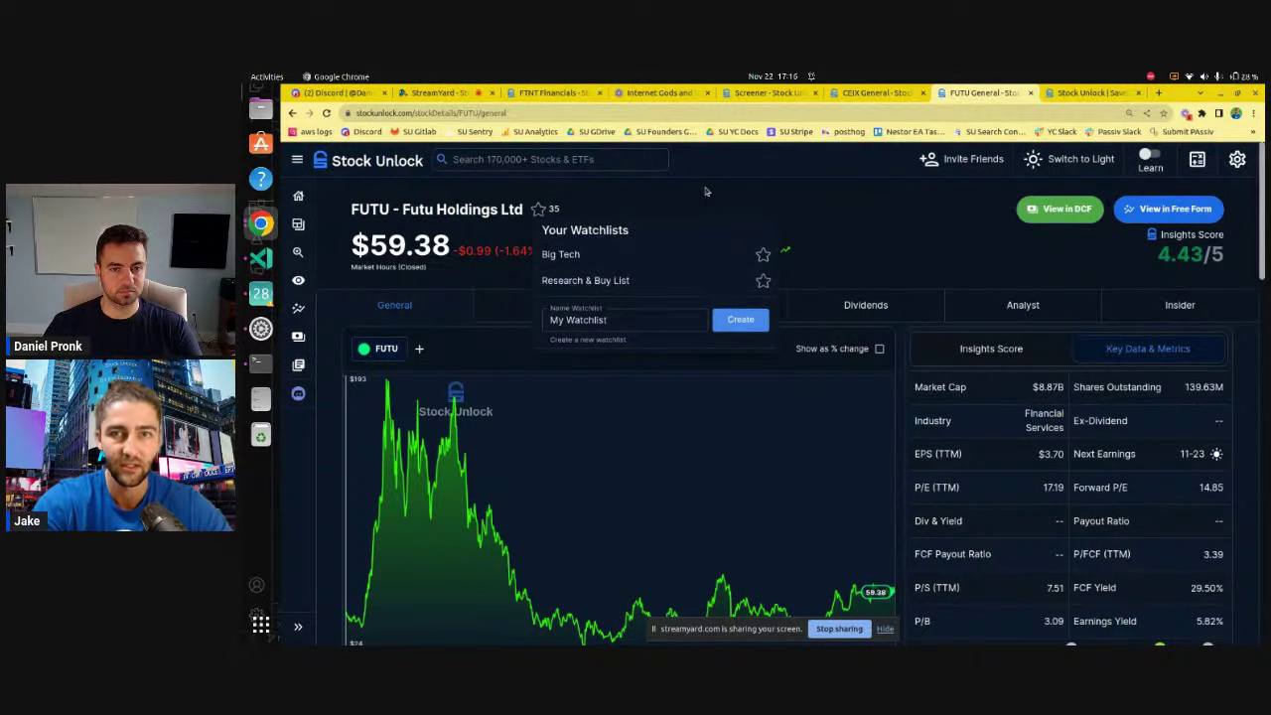
pyautogui.press('F5')
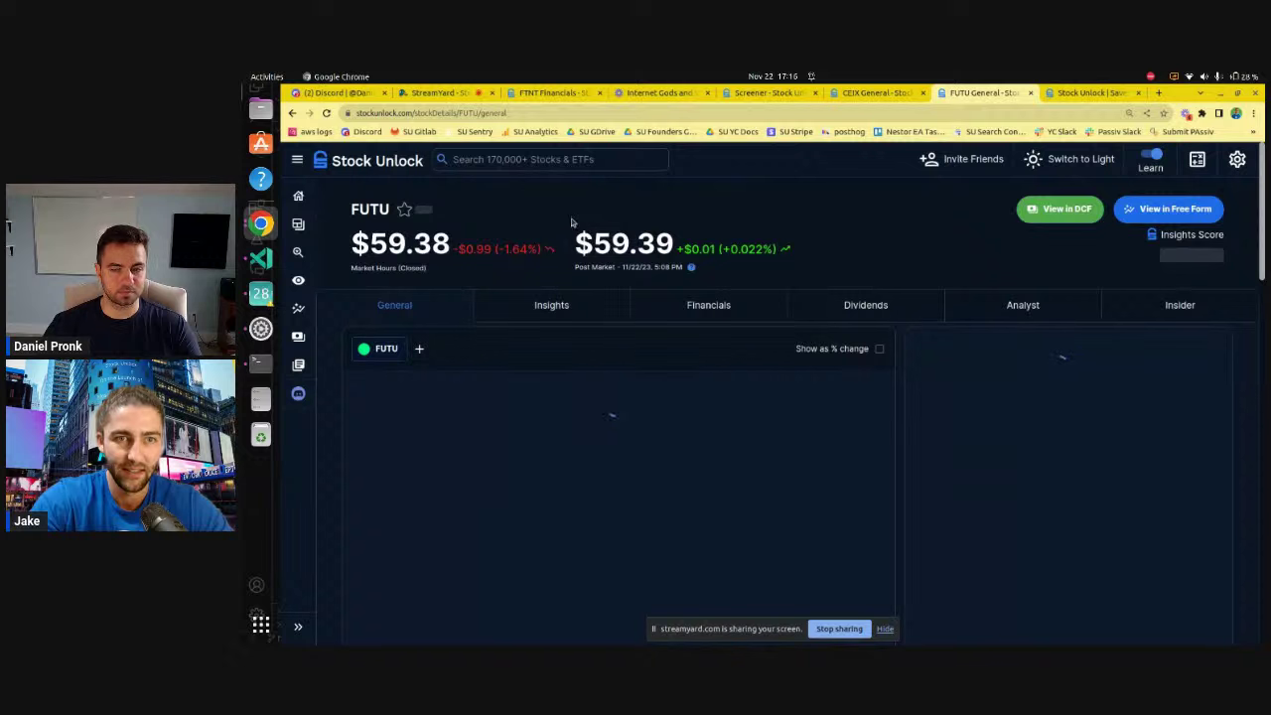
pyautogui.moveTo(552, 212)
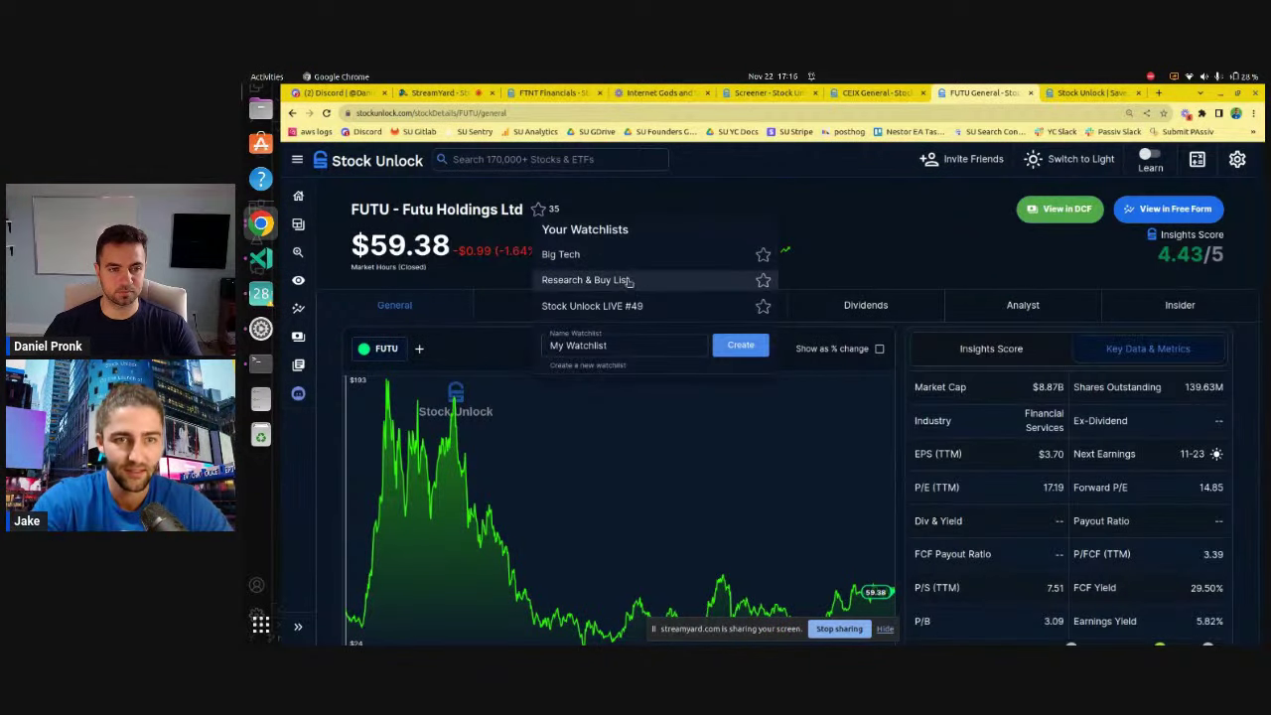
pyautogui.click(650, 311)
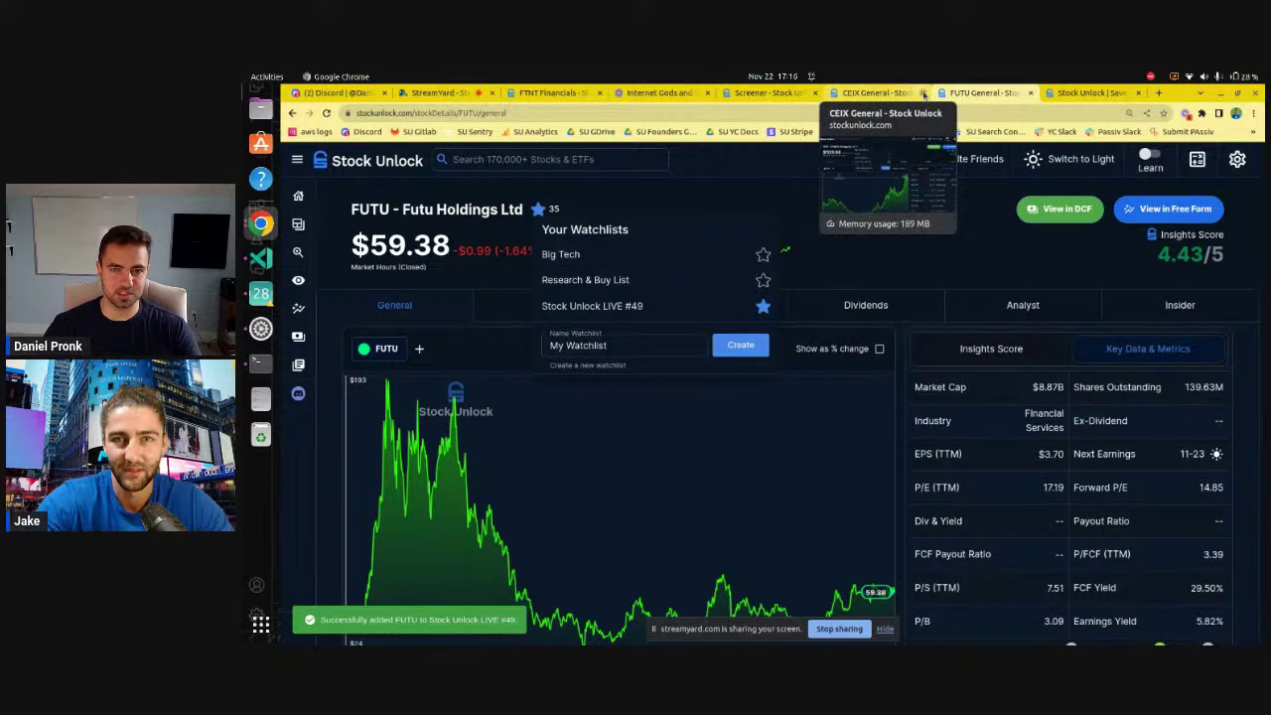
# - Close the CEIX and FUTU pages, and read Scorpio Tankers' company description on the STNG overview
pyautogui.click(923, 93)
pyautogui.click(924, 94)
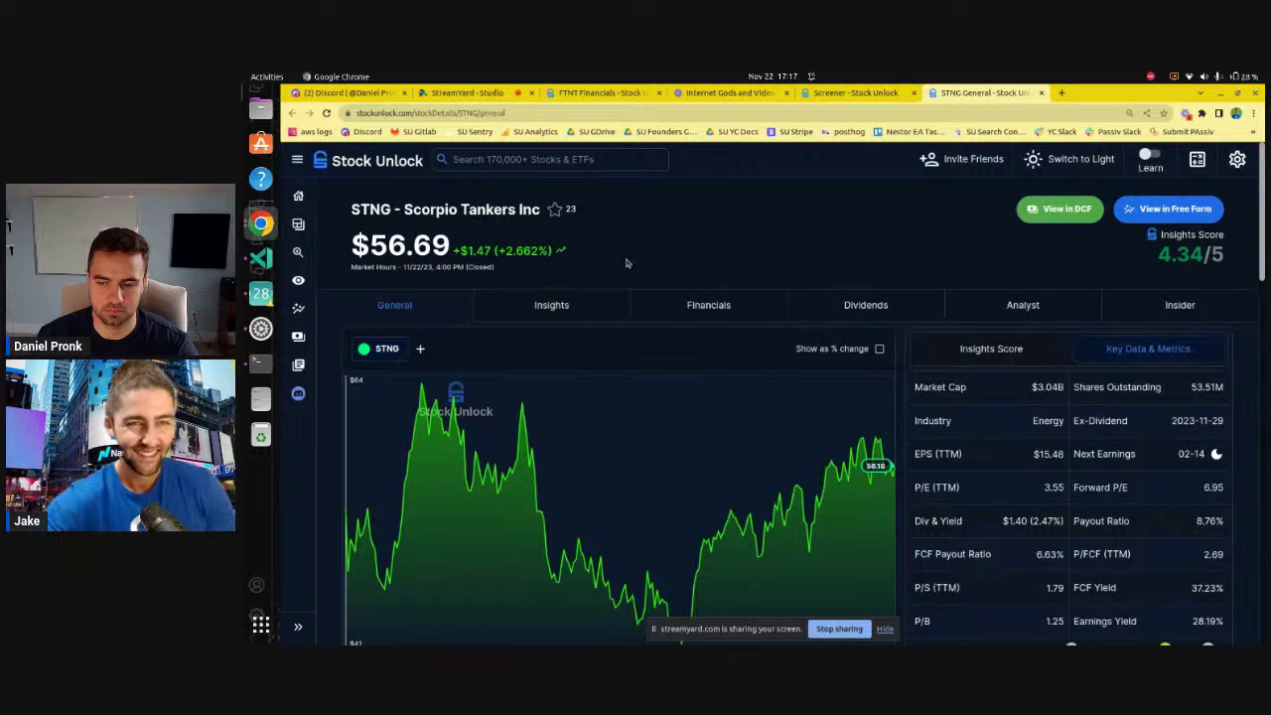
pyautogui.scroll(-10, 626, 262)
pyautogui.scroll(-5, 626, 262)
pyautogui.scroll(3, 572, 328)
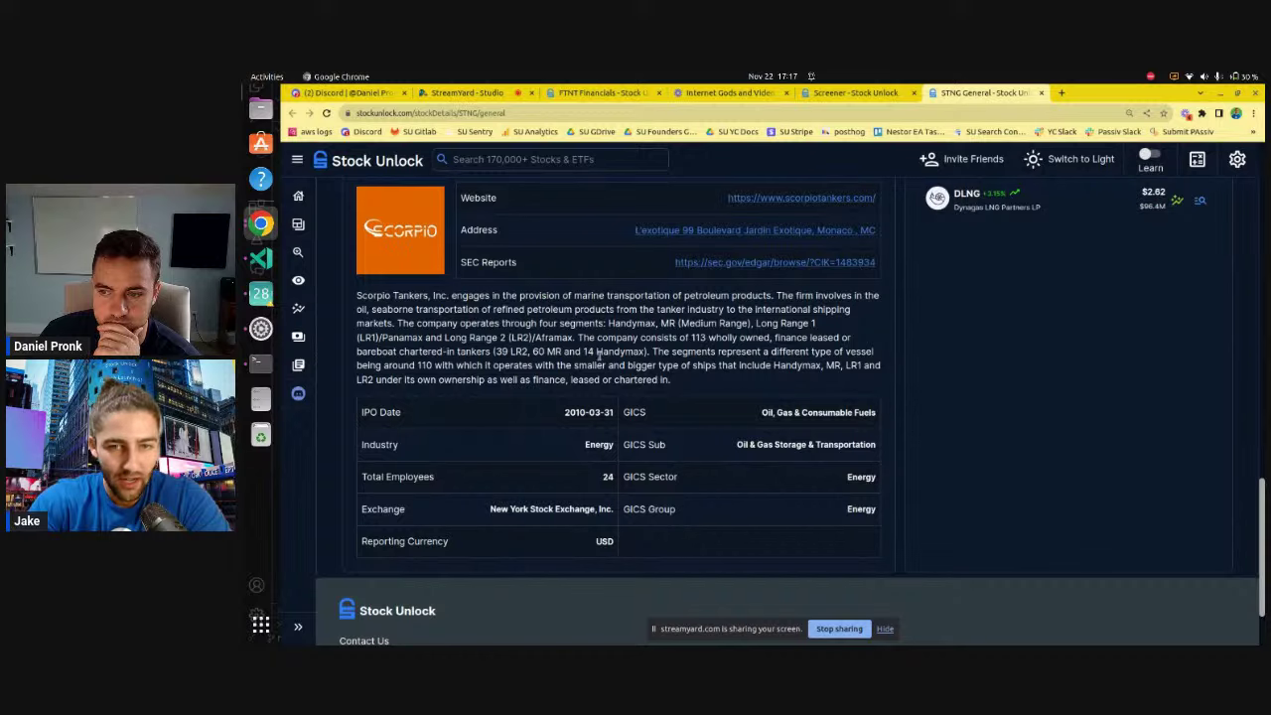
pyautogui.scroll(4, 747, 379)
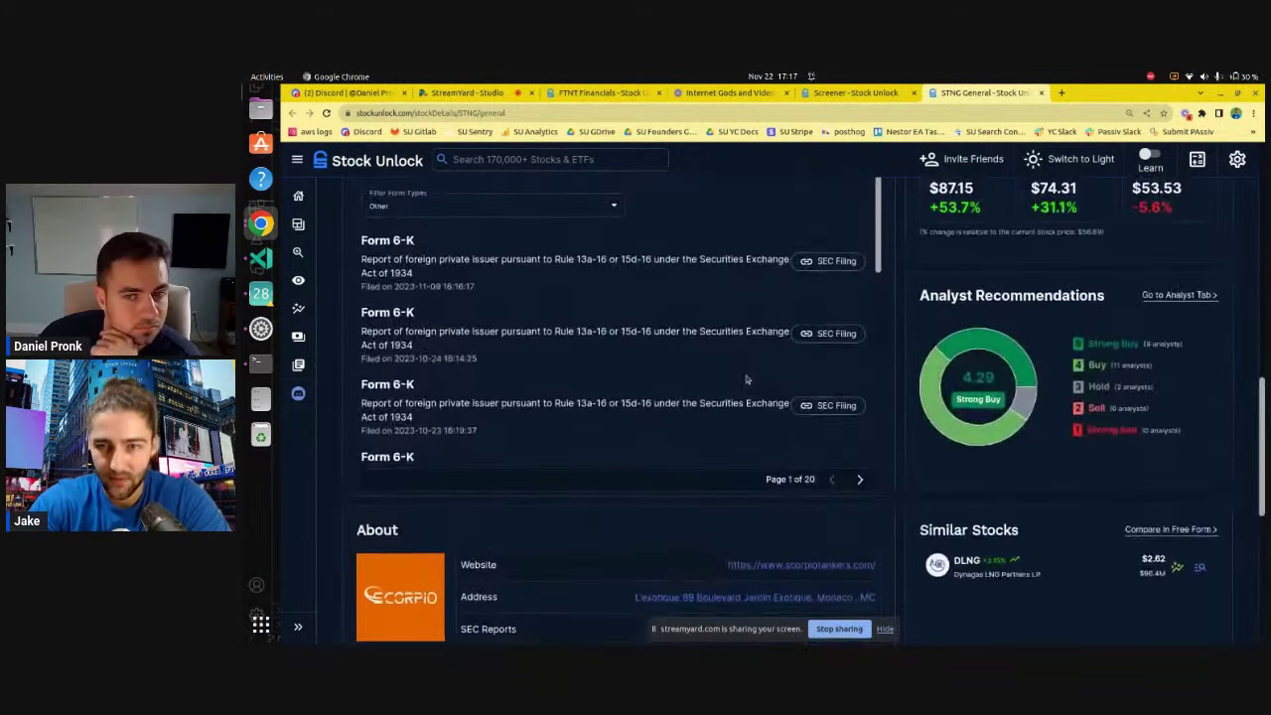
pyautogui.scroll(10, 747, 379)
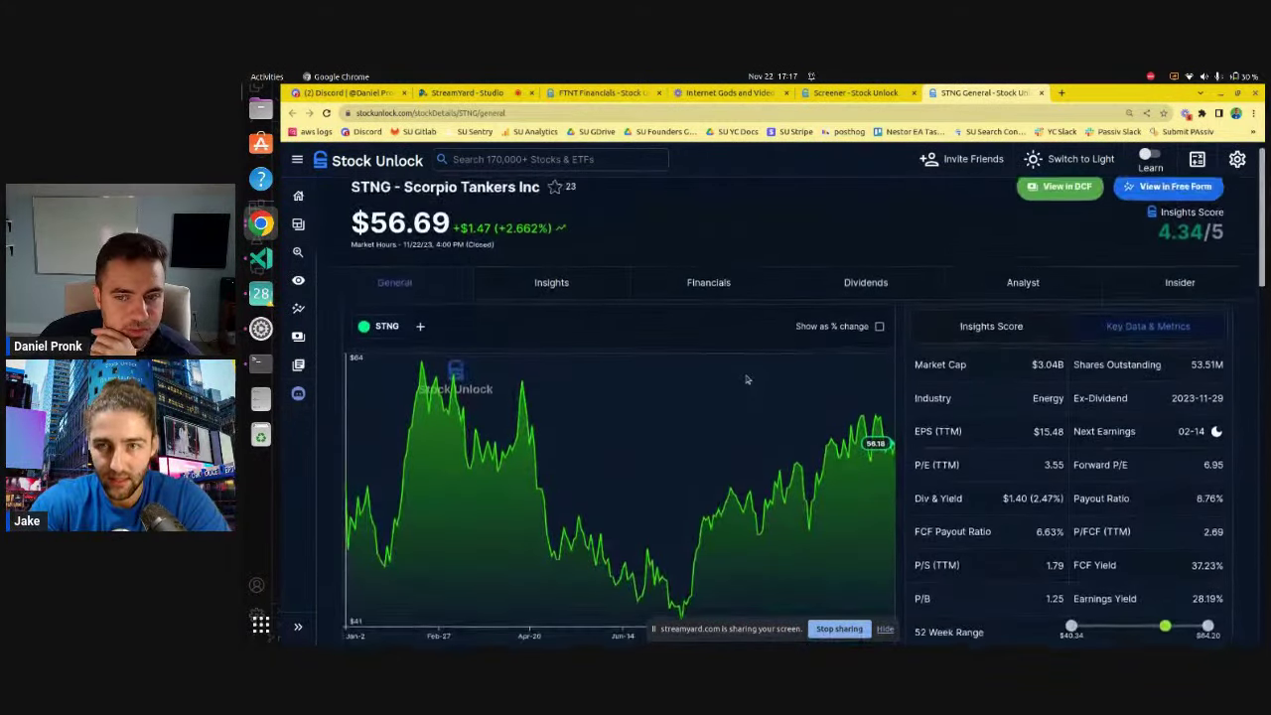
# - View STNG's price chart over 3 years and 5 years
pyautogui.scroll(1, 747, 380)
pyautogui.scroll(-2, 747, 379)
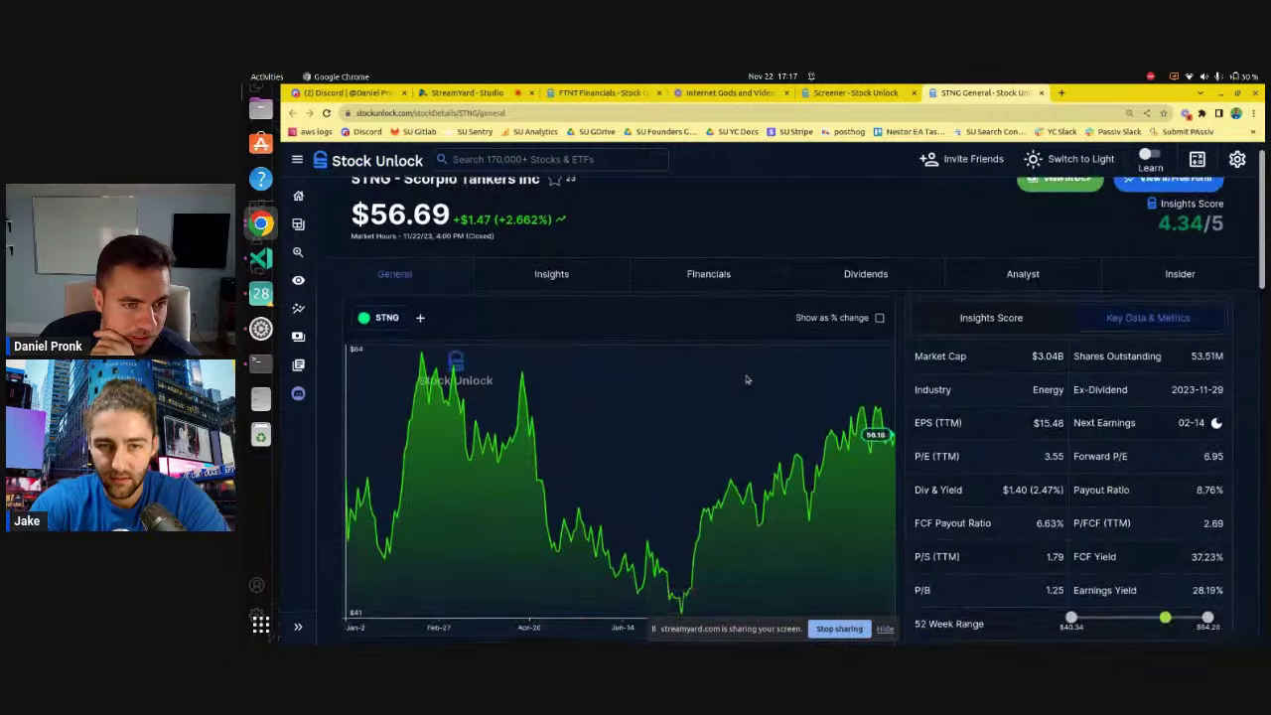
pyautogui.click(529, 577)
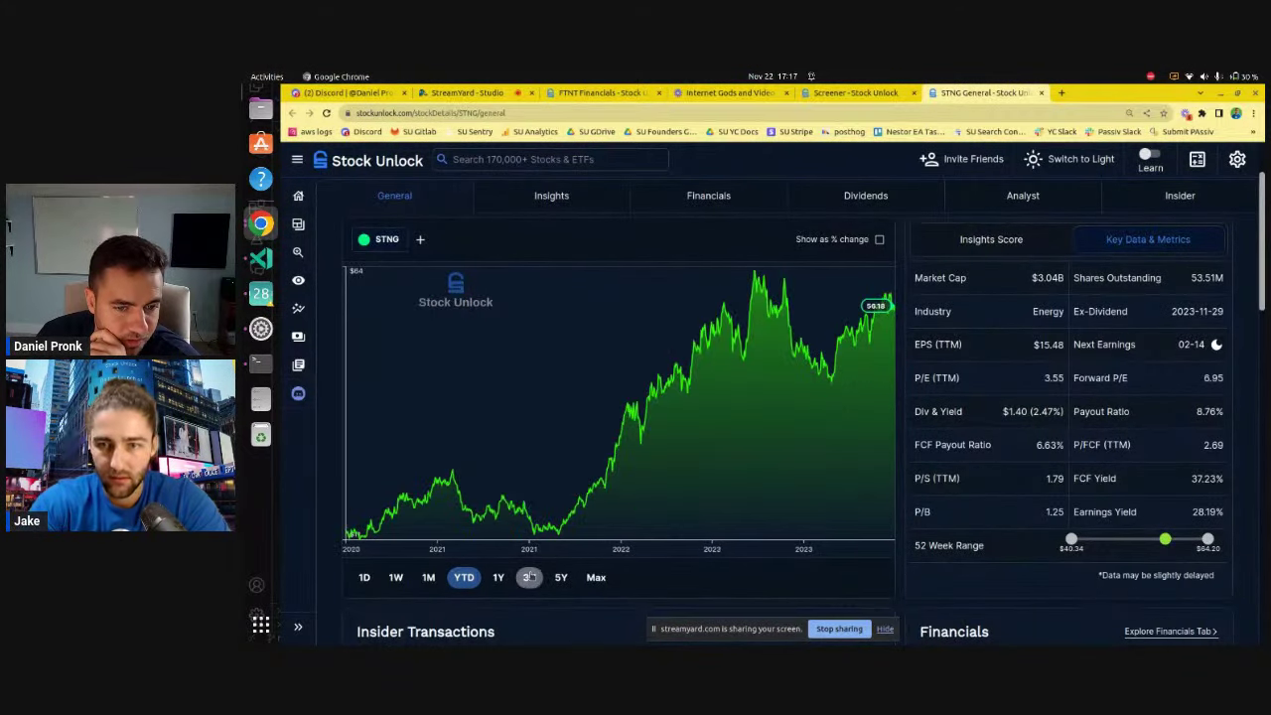
pyautogui.click(561, 579)
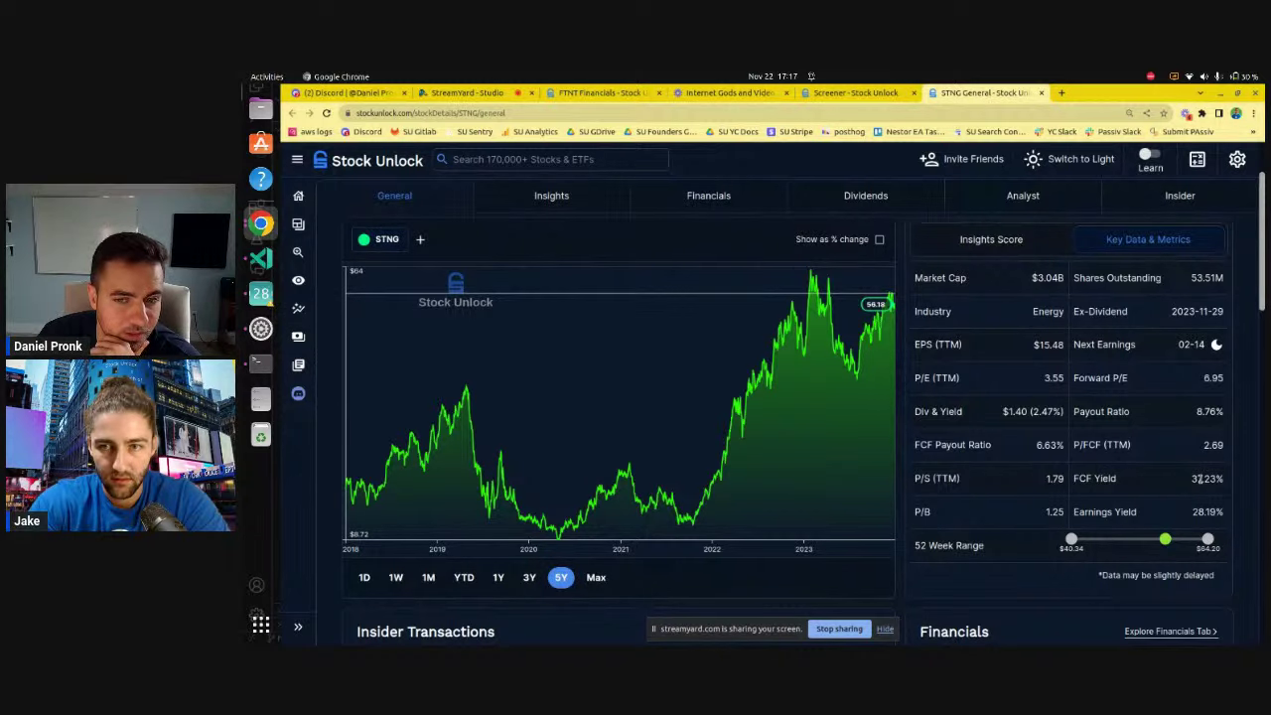
# - Open STNG's income statement and inspect its overall revenue on a TTM basis
pyautogui.scroll(2, 1021, 325)
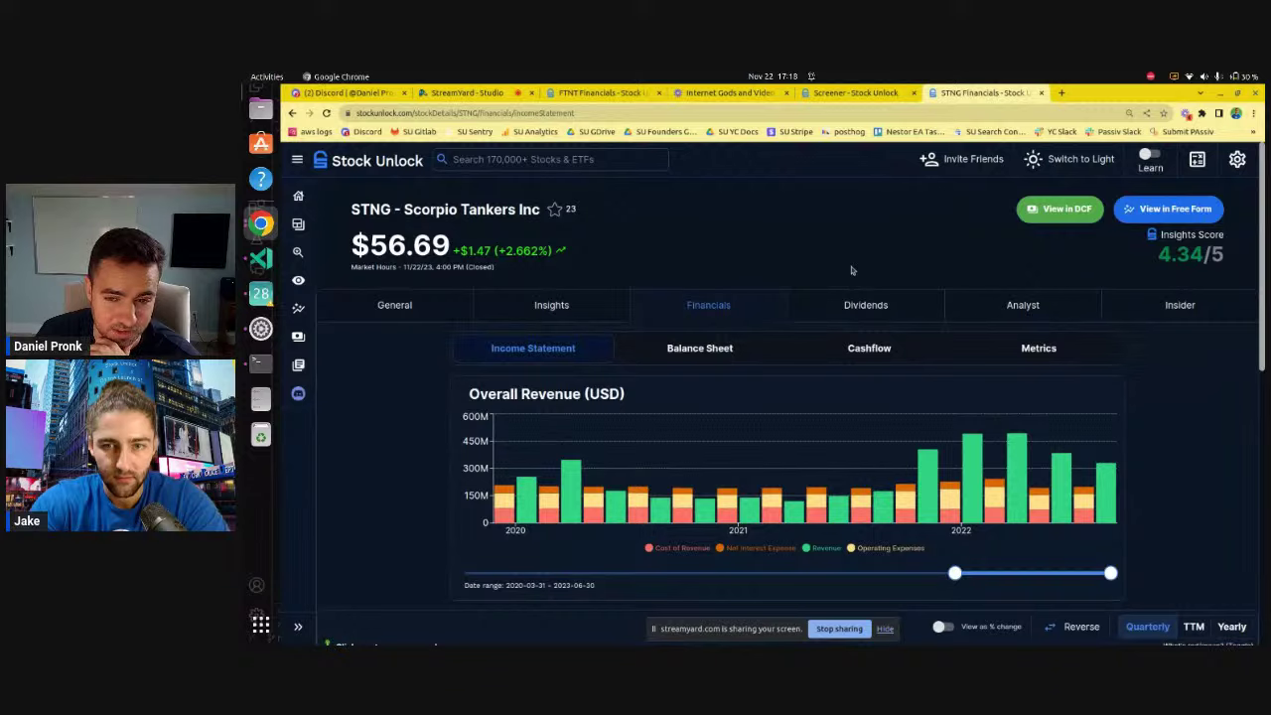
pyautogui.scroll(-2, 851, 270)
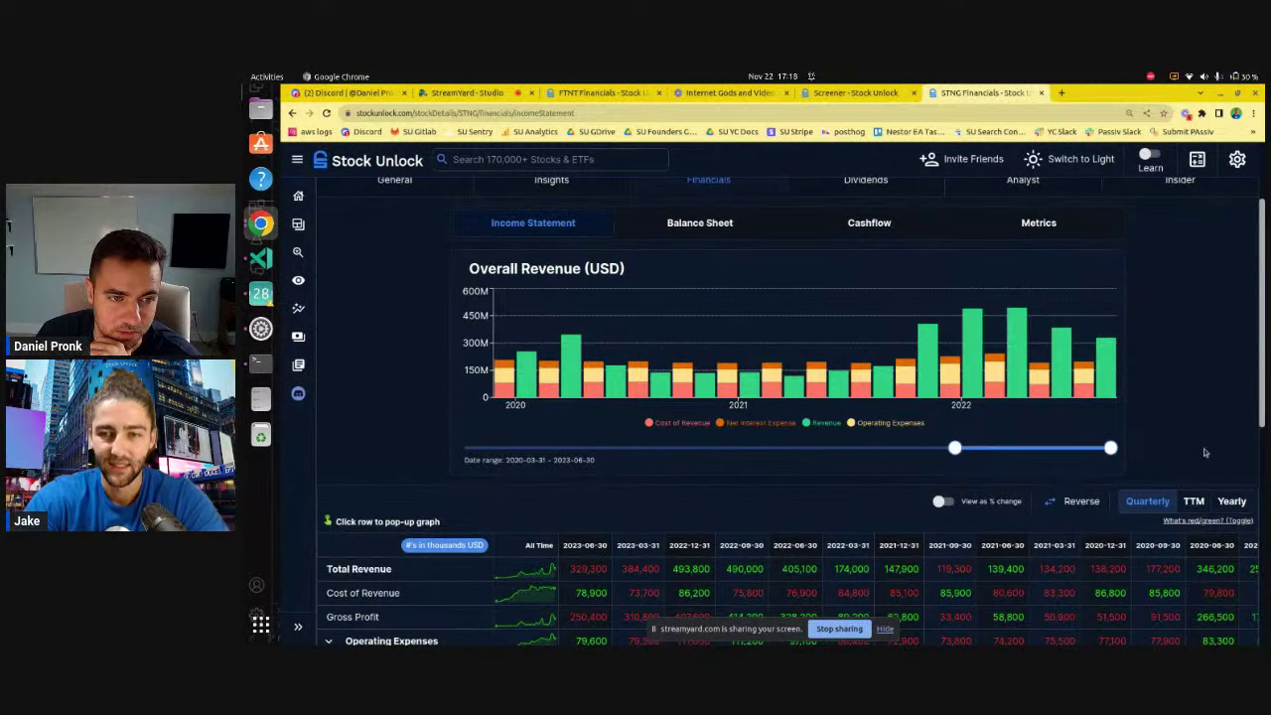
pyautogui.click(1191, 503)
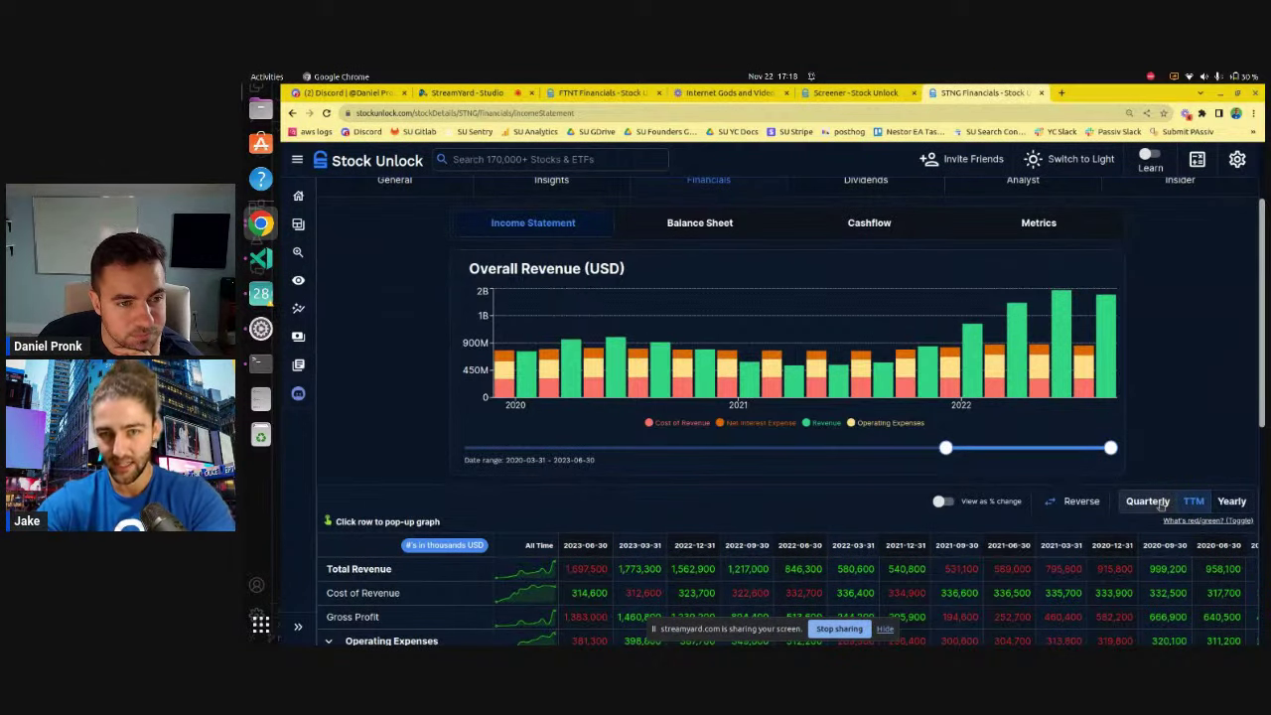
pyautogui.moveTo(1114, 376)
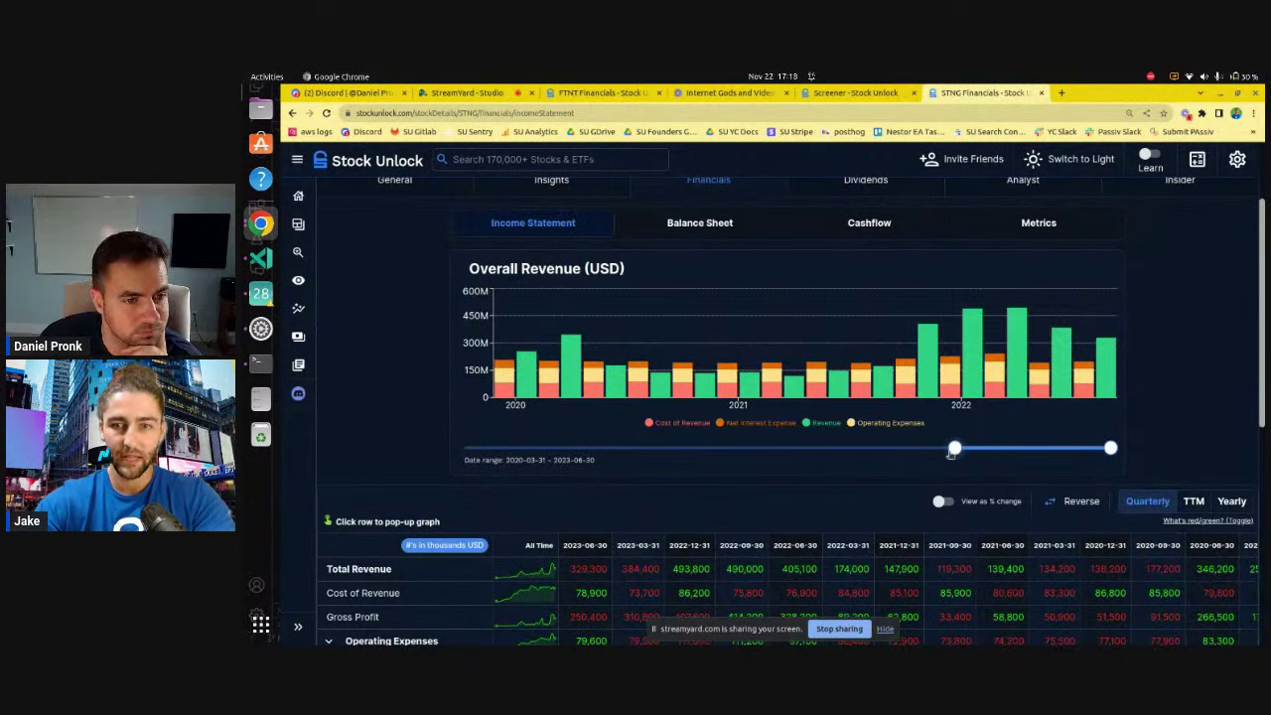
# - Extend STNG's quarterly overall revenue chart back to 2013-03-31 and inspect the long-term revenue history
pyautogui.moveTo(951, 451); pyautogui.dragTo(835, 450)
pyautogui.moveTo(789, 375)
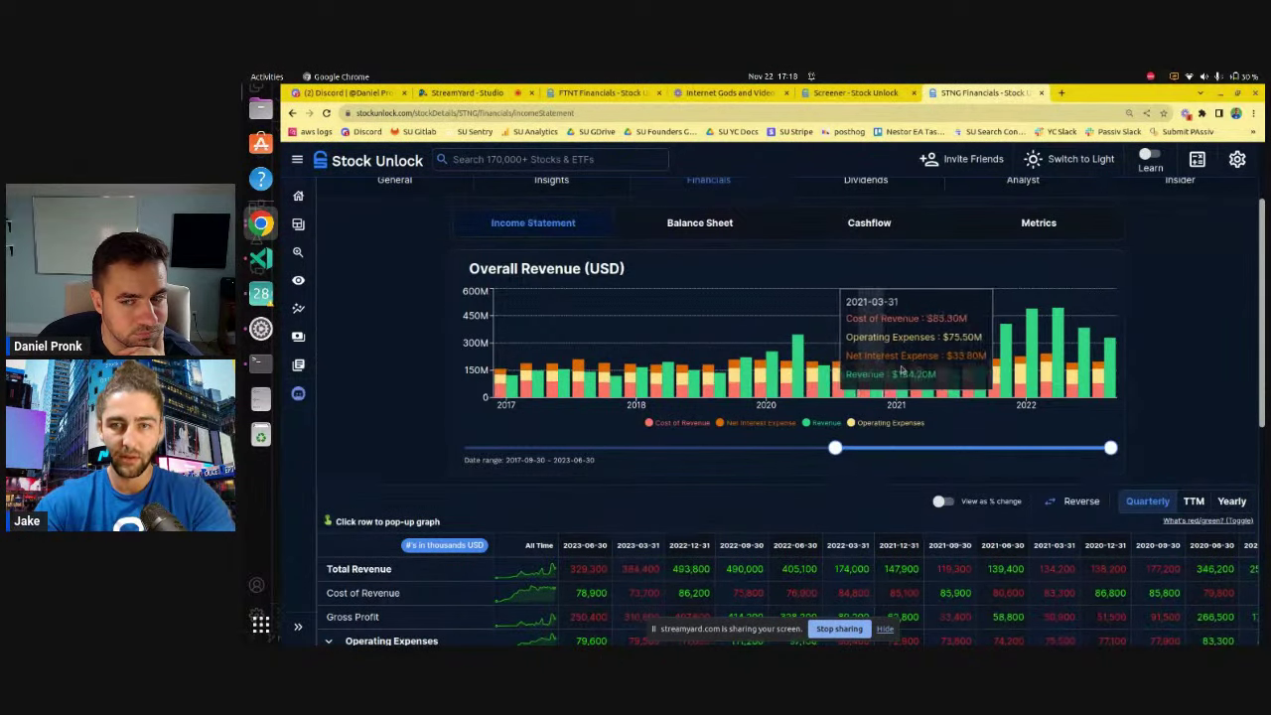
pyautogui.moveTo(835, 449); pyautogui.dragTo(630, 457)
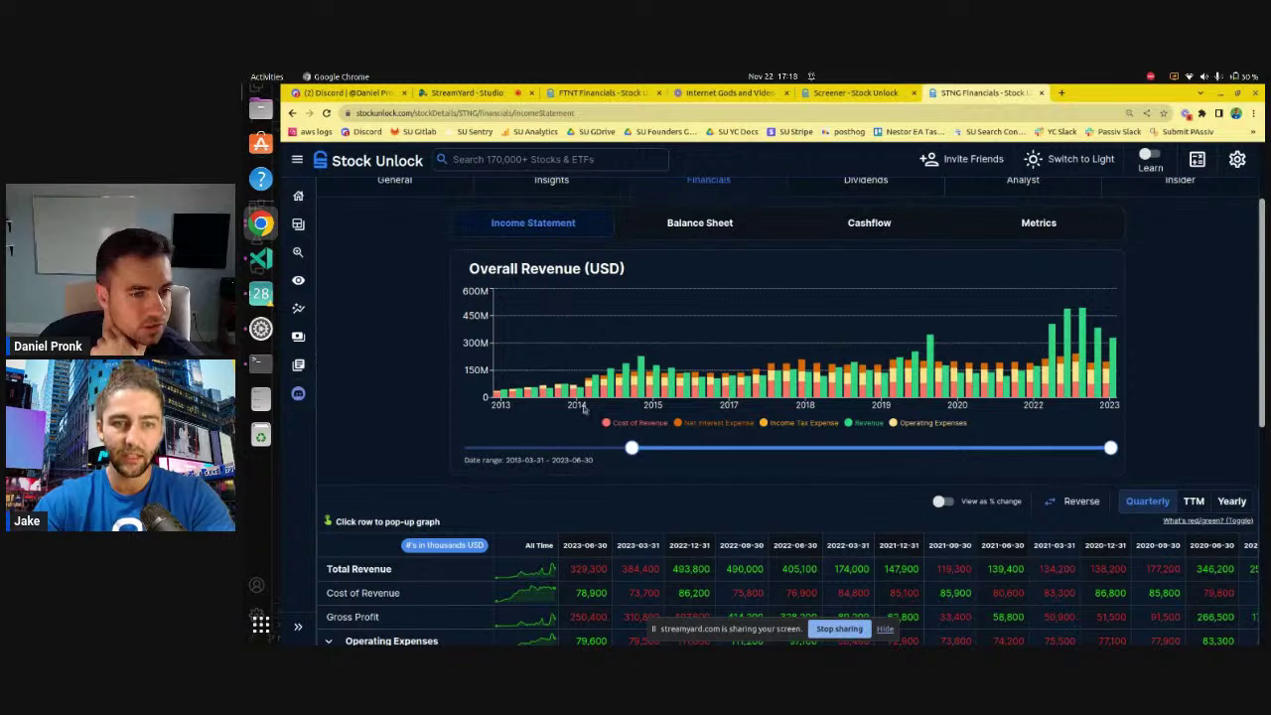
pyautogui.moveTo(635, 382)
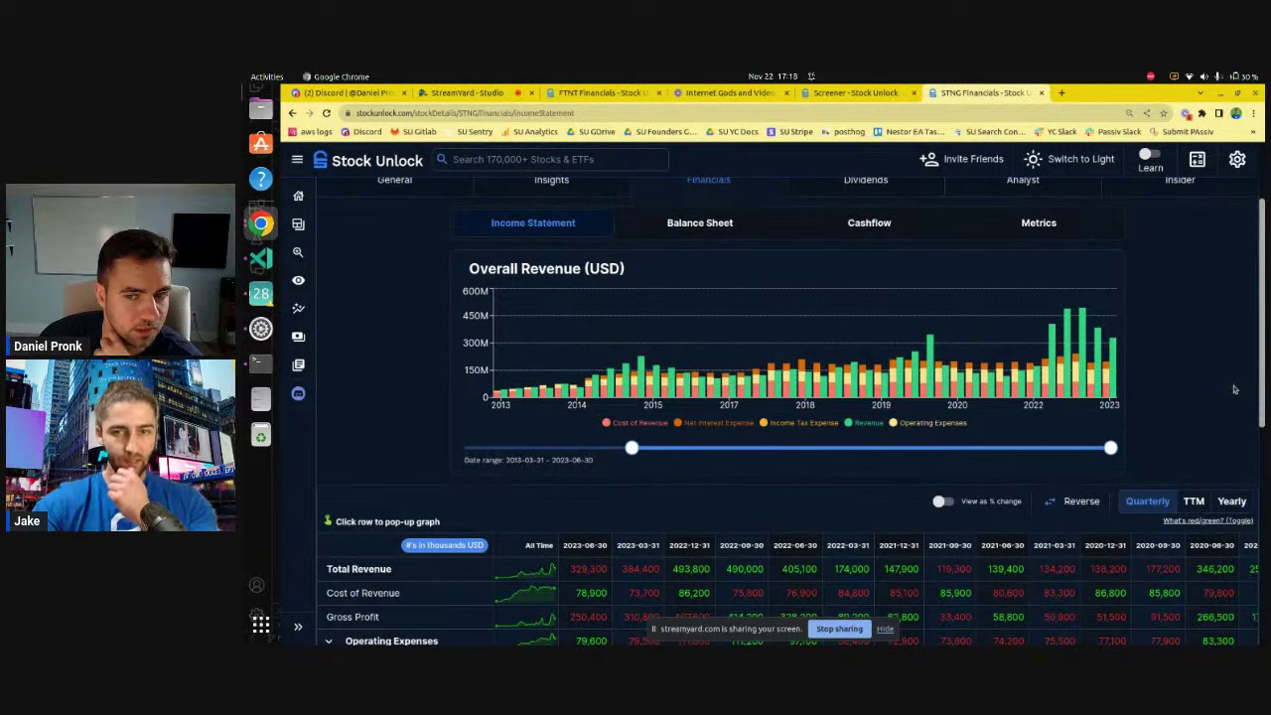
pyautogui.scroll(-1, 1156, 343)
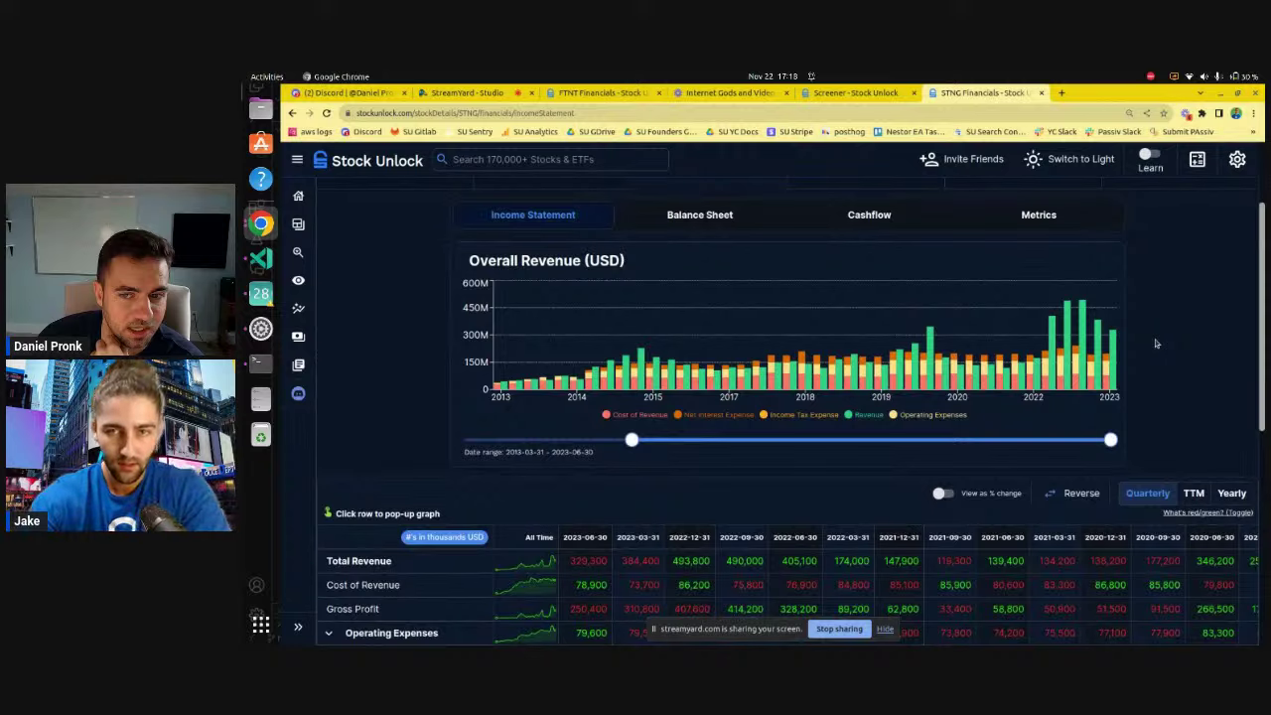
pyautogui.scroll(2, 1156, 343)
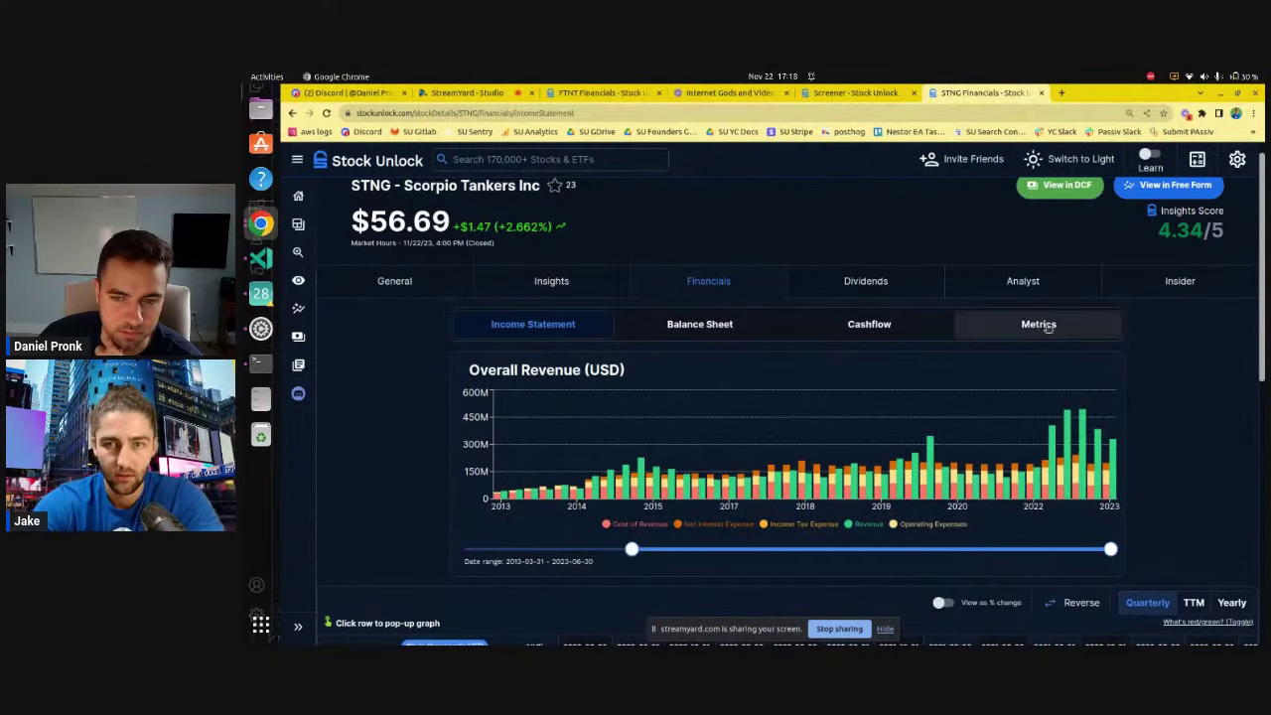
# - Open STNG's financial metrics, extend the margin chart back to 2012-12-31 and review the margins
pyautogui.click(1047, 328)
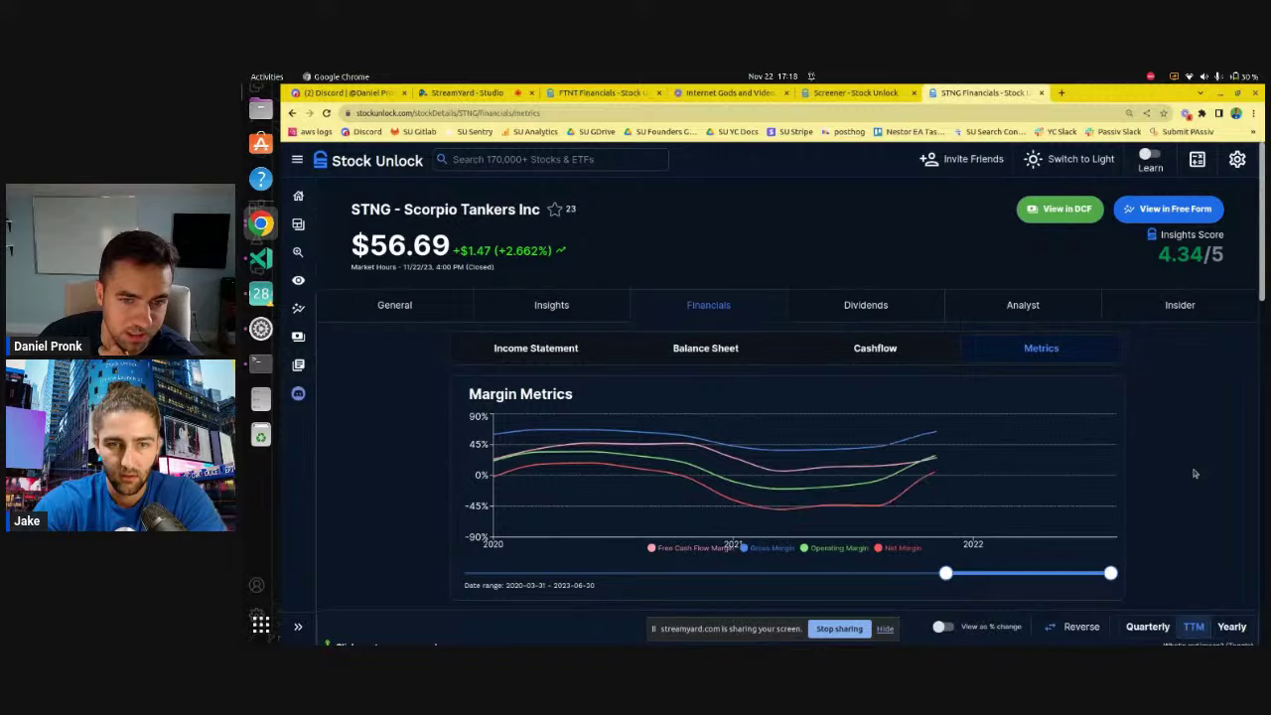
pyautogui.scroll(-3, 1192, 474)
pyautogui.moveTo(944, 435); pyautogui.dragTo(590, 434)
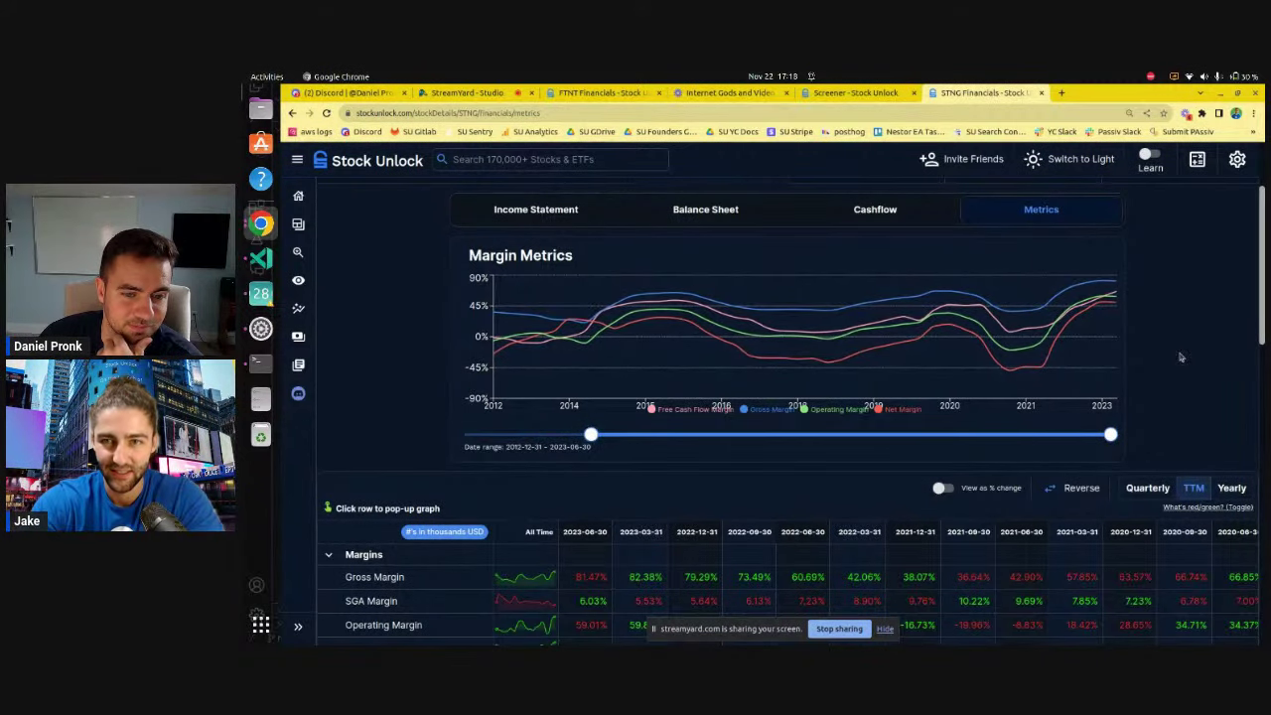
pyautogui.scroll(-1, 1181, 358)
pyautogui.scroll(-6, 1181, 358)
pyautogui.scroll(8, 1181, 355)
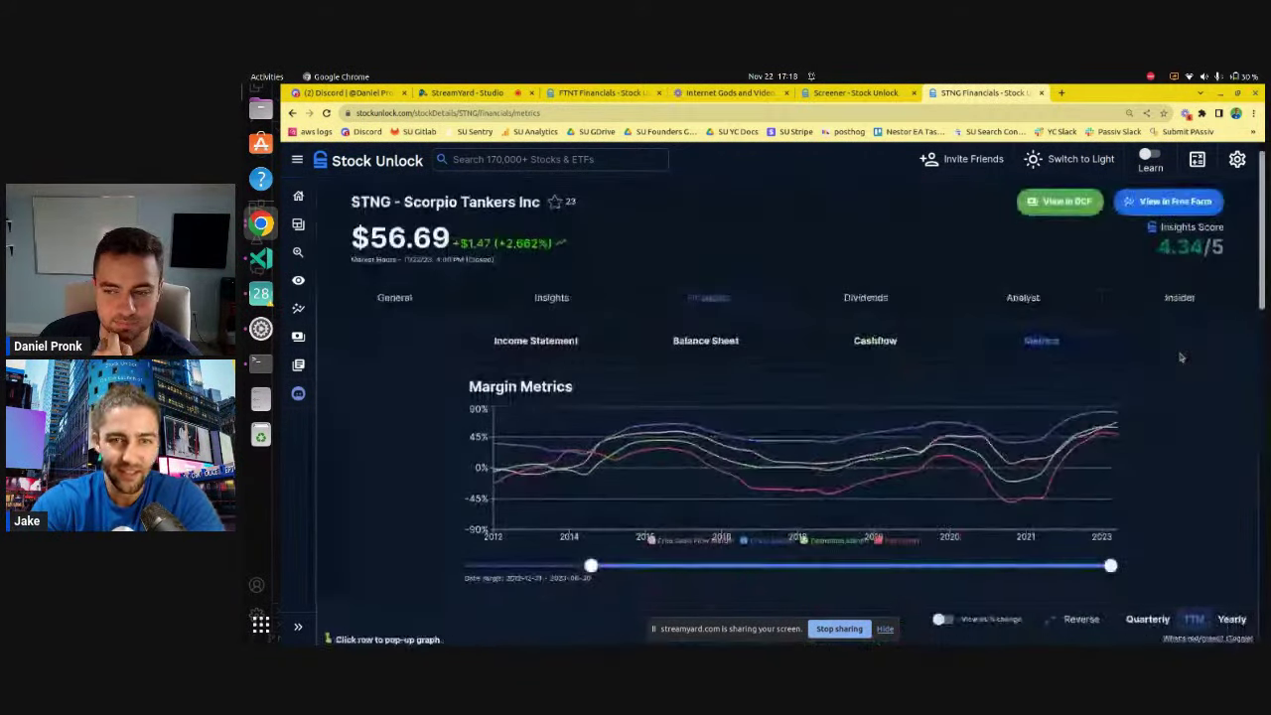
# - Check STNG's insider ownership and insider transactions, then close the stock's page from its general overview
pyautogui.click(1178, 307)
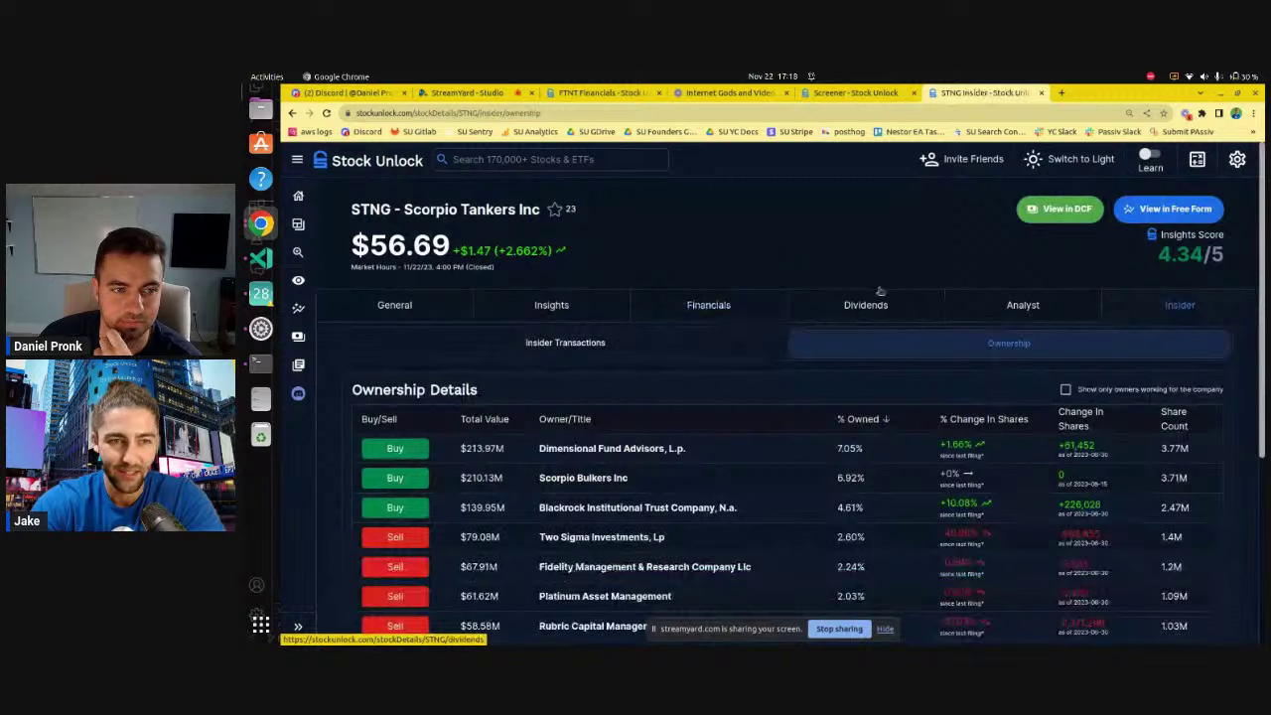
pyautogui.click(640, 343)
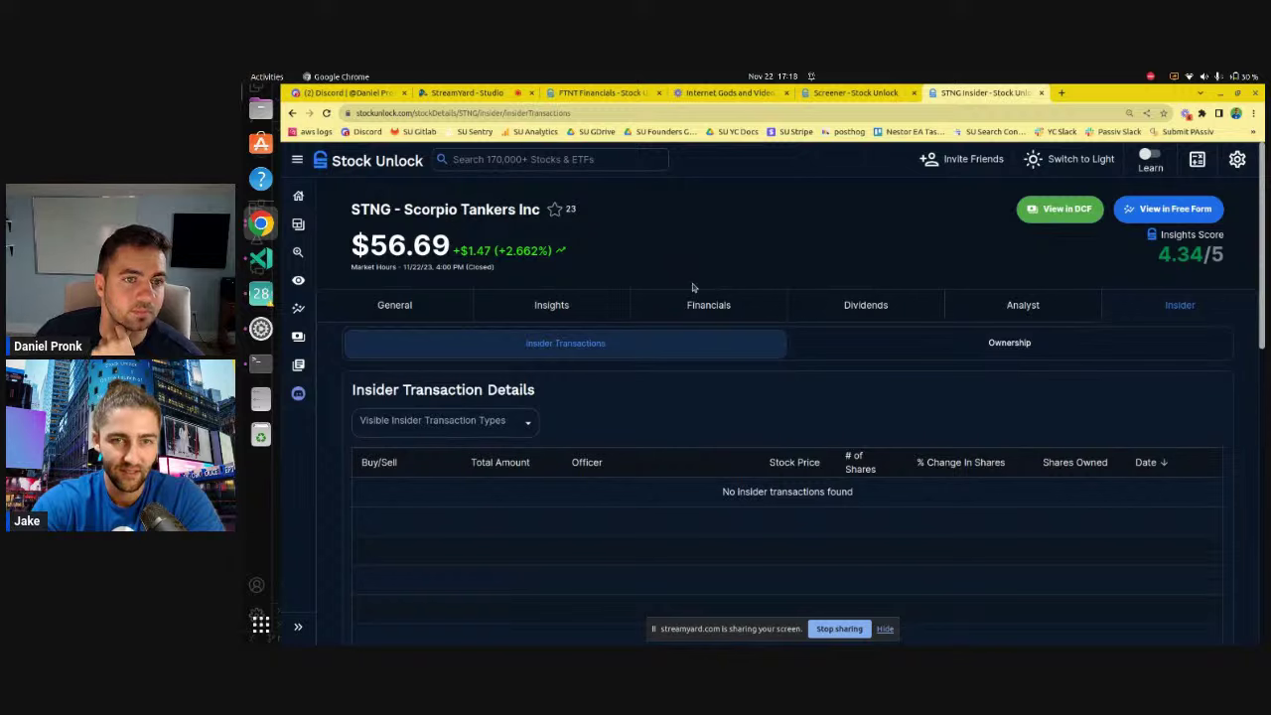
pyautogui.click(422, 312)
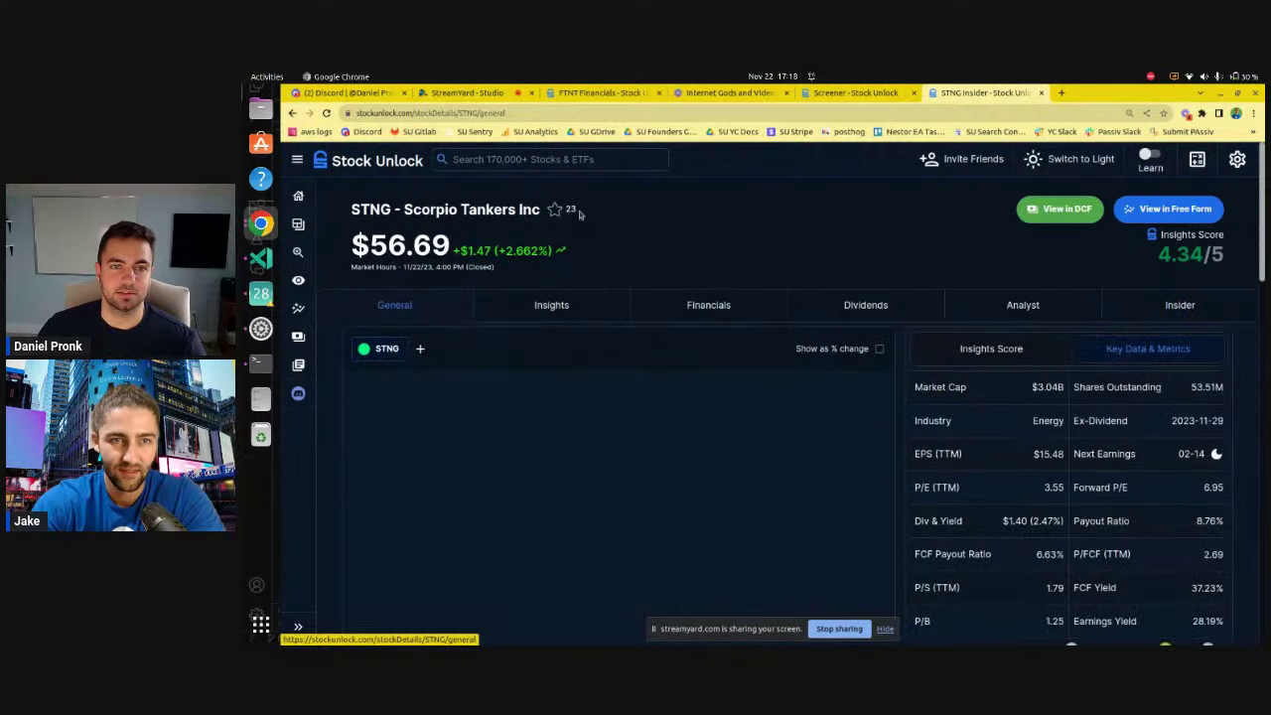
pyautogui.click(1041, 94)
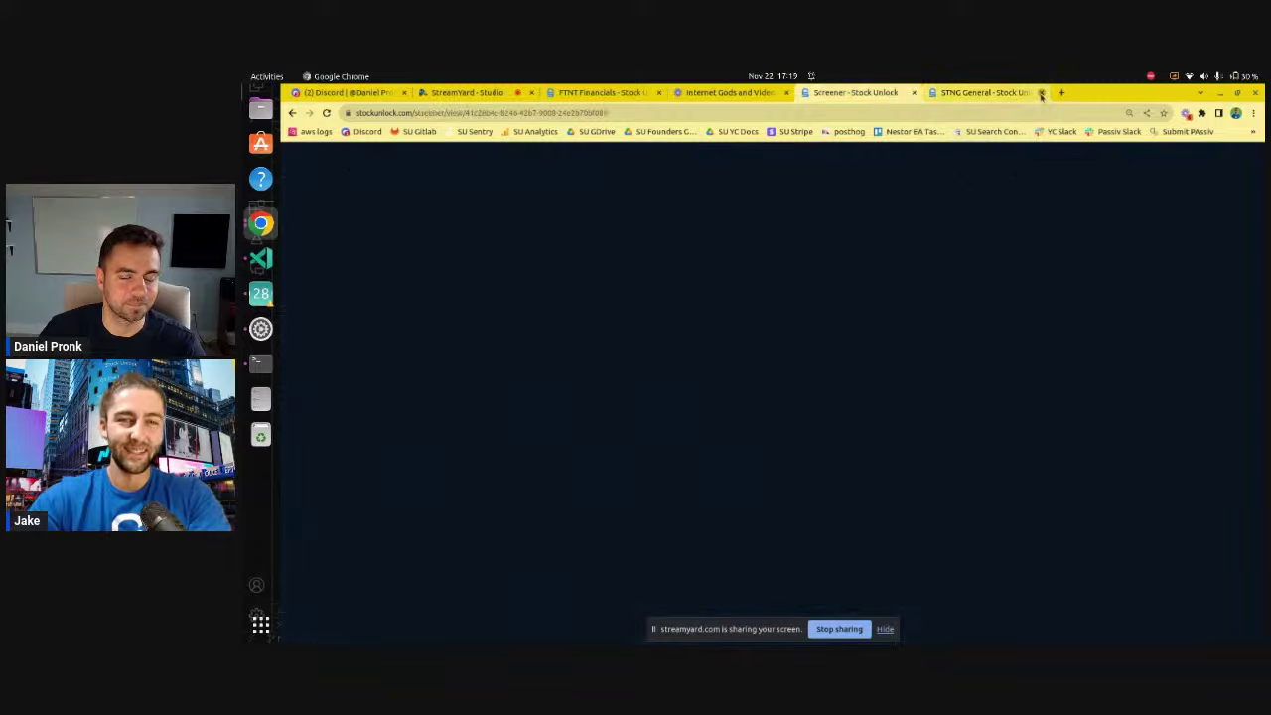
# - Switch to the StreamYard studio to check viewer comments and hide the screen-sharing notice
pyautogui.click(467, 94)
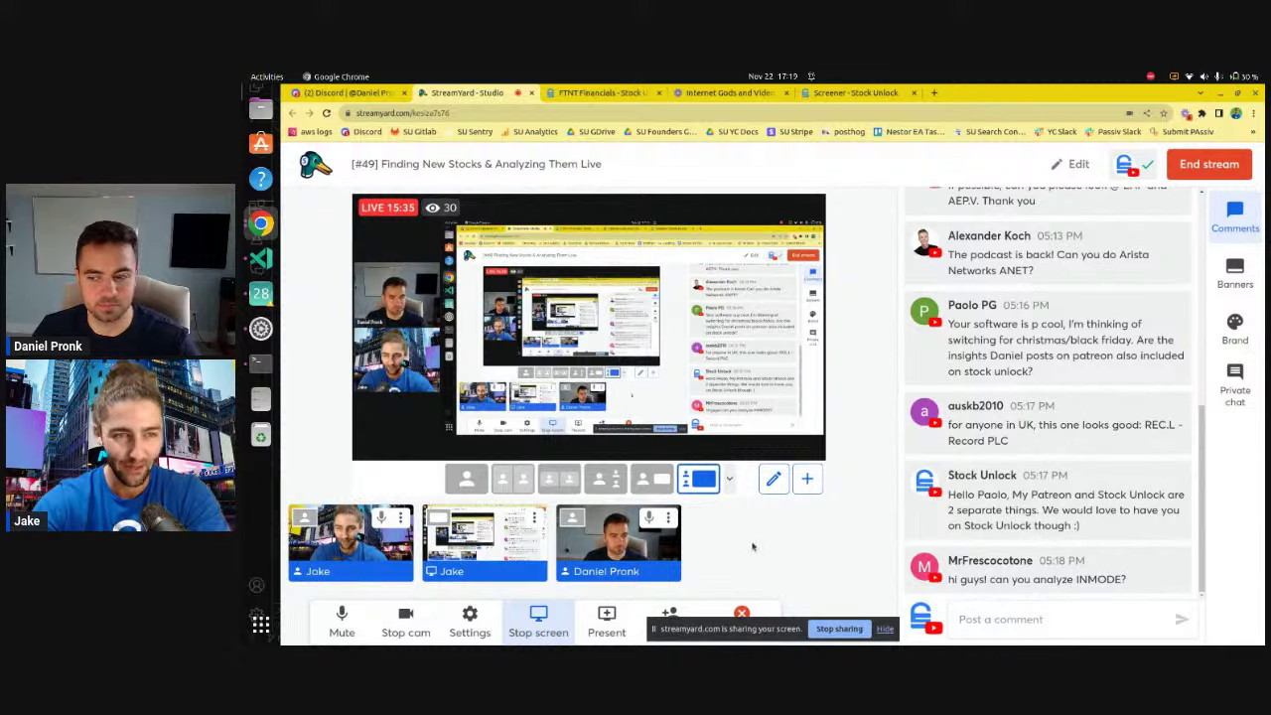
pyautogui.click(883, 629)
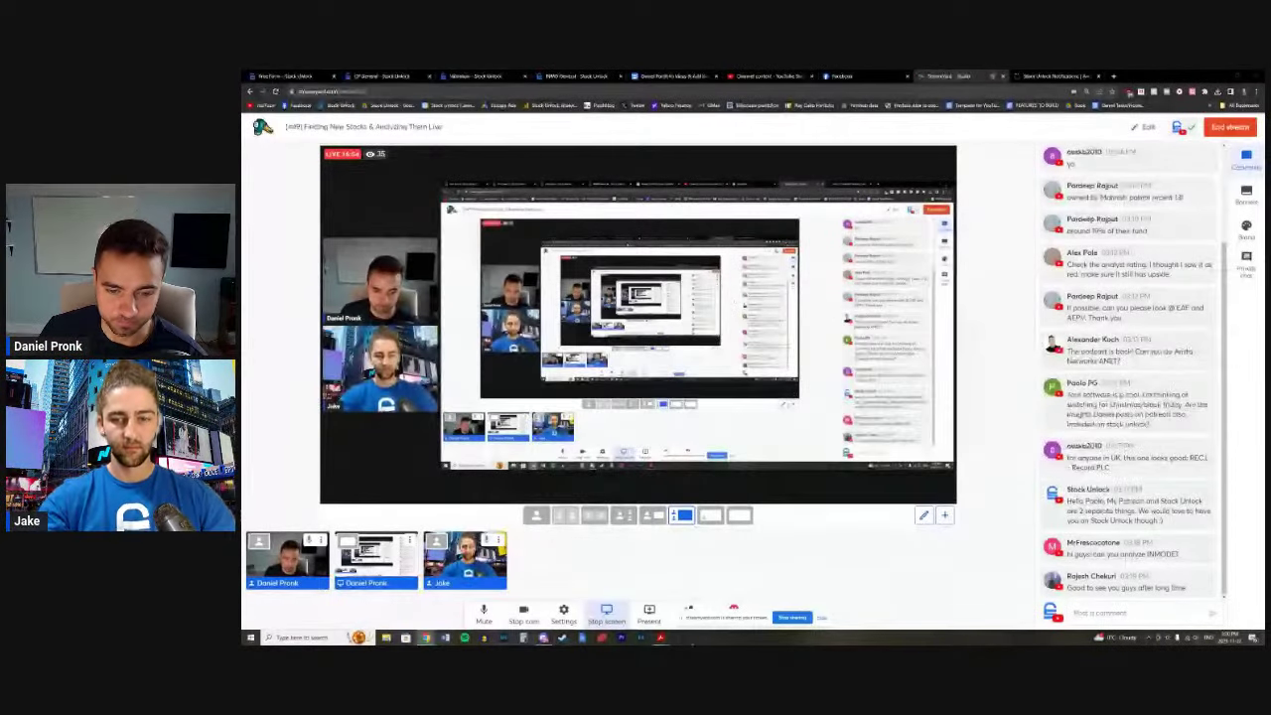
# - Switch to the PDF viewer with the AAPL research report and maximize its window
pyautogui.moveTo(661, 637)
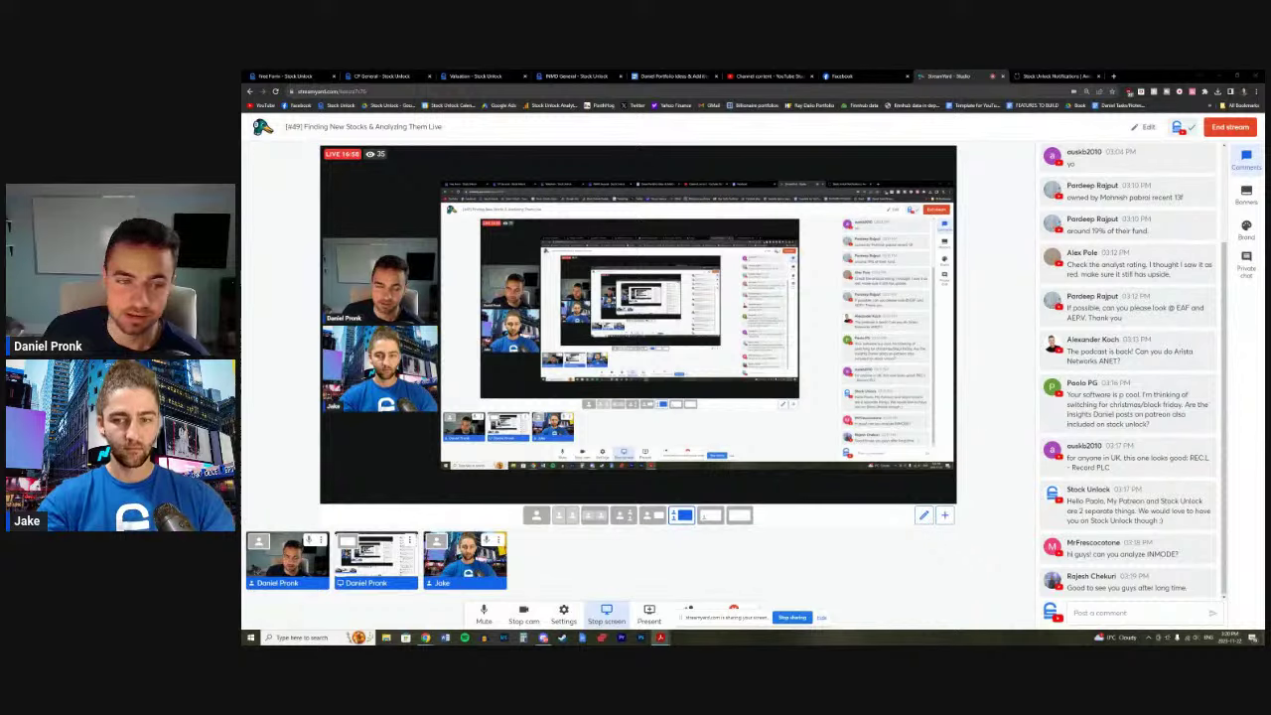
pyautogui.click(660, 637)
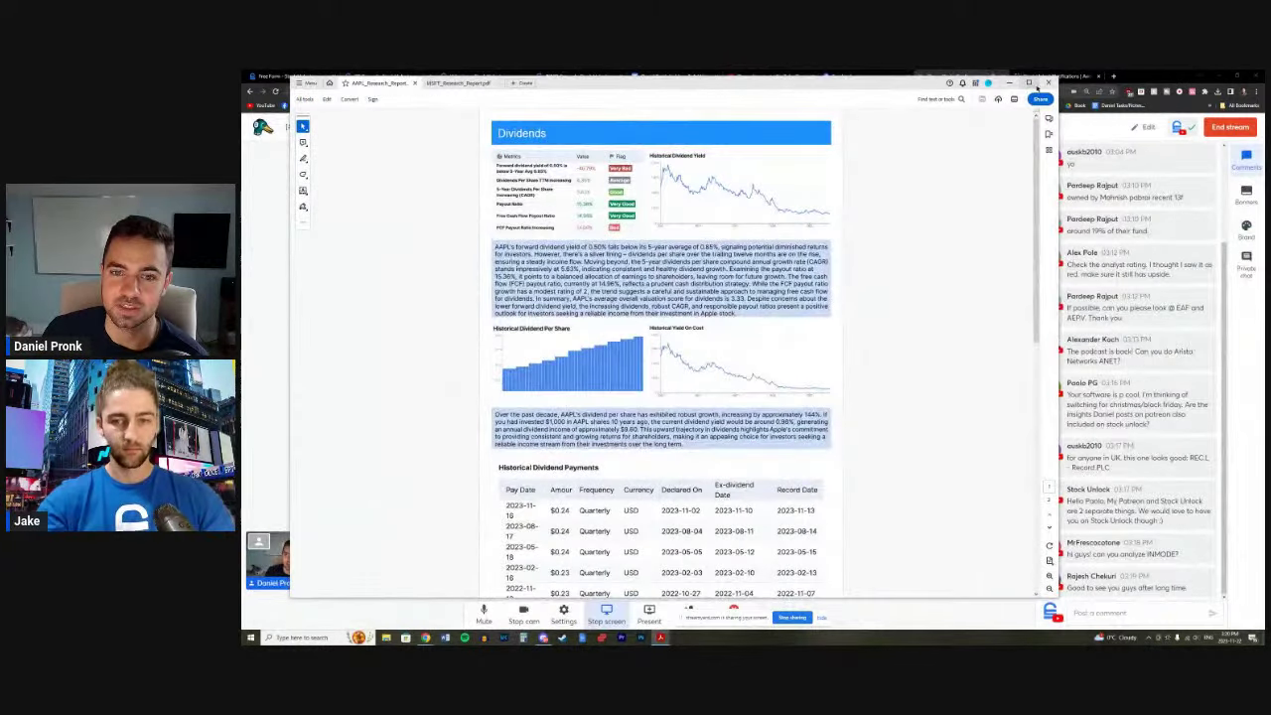
pyautogui.doubleClick(655, 87)
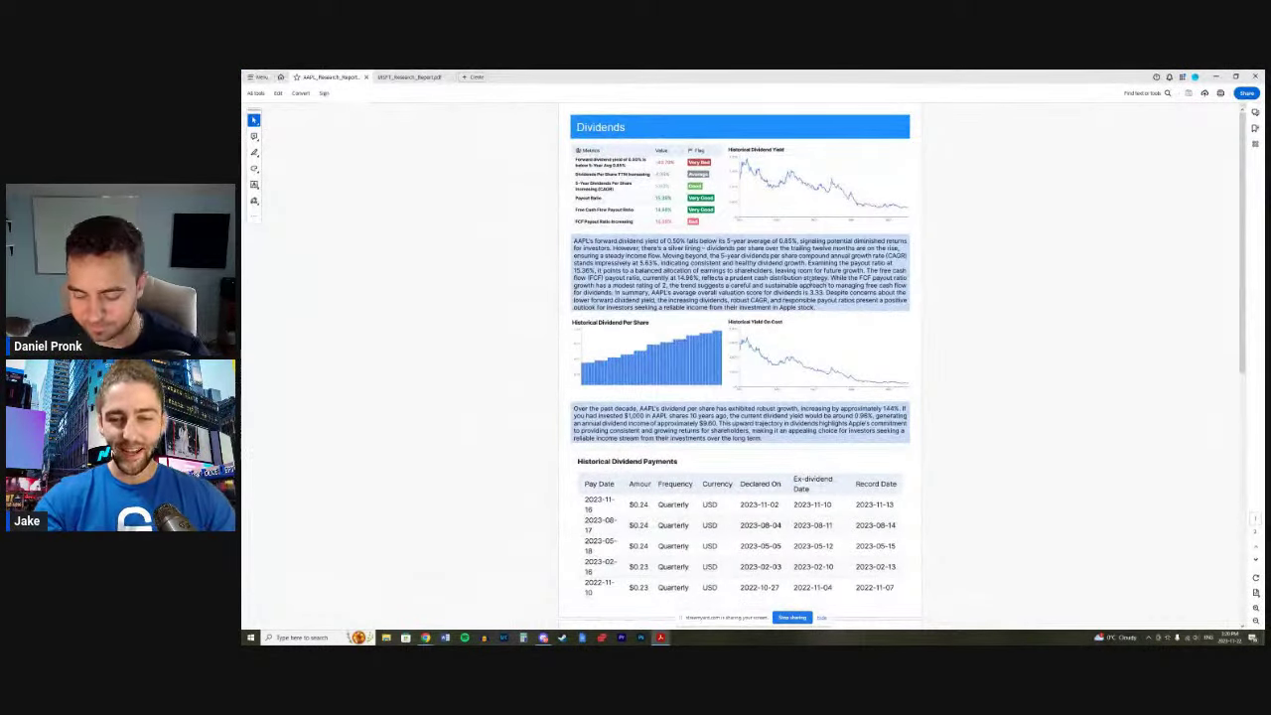
# - Enlarge the AAPL report's Dividends section and move down to review the Valuation section
pyautogui.scroll(2, 812, 286)
pyautogui.scroll(2, 811, 286)
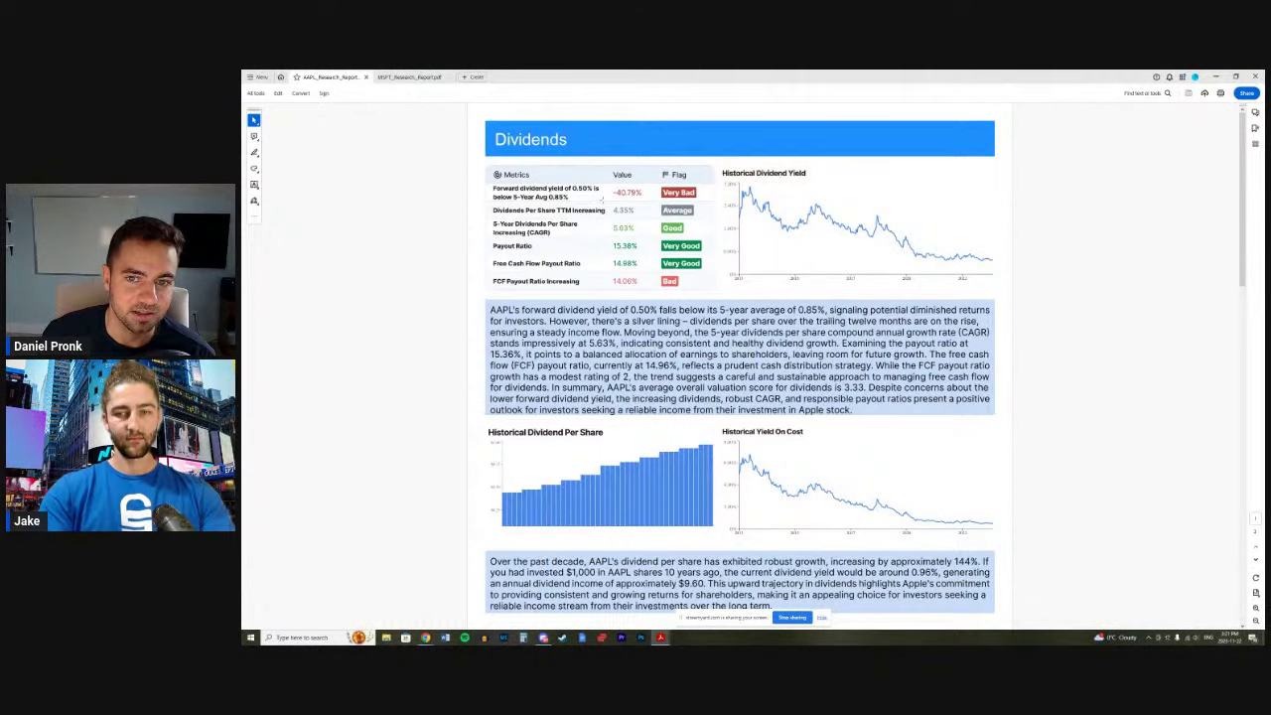
pyautogui.scroll(-4, 740, 362)
pyautogui.scroll(-10, 740, 362)
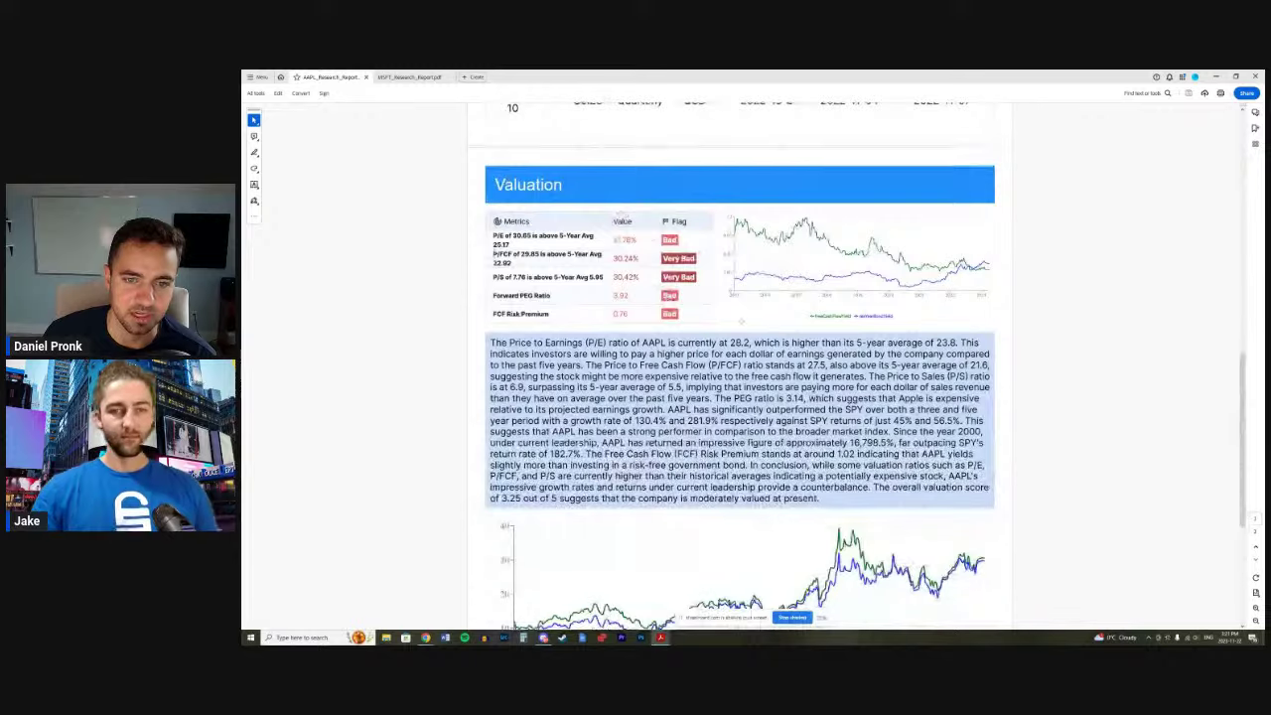
pyautogui.scroll(1, 739, 362)
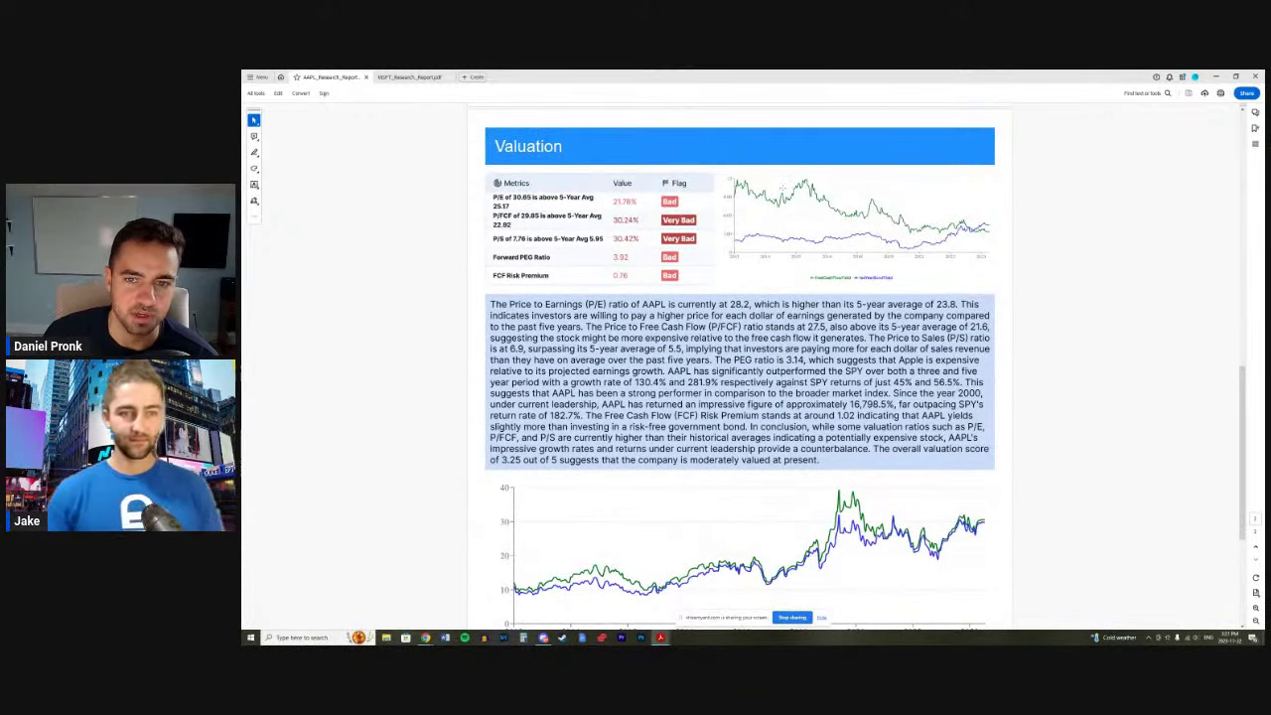
# - Point out the yield chart, the metrics table and the opening of the written analysis in the AAPL report's Valuation section
pyautogui.moveTo(818, 278); pyautogui.dragTo(897, 291)
pyautogui.click(897, 291)
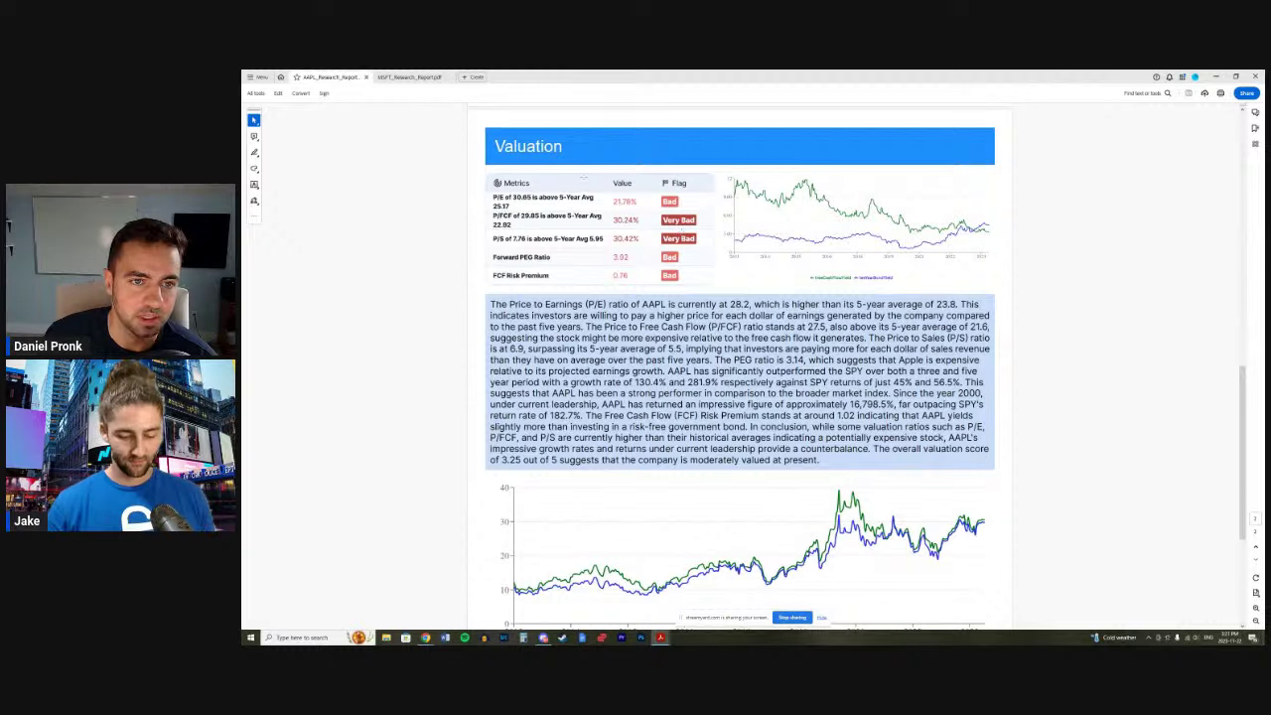
pyautogui.moveTo(483, 174)
pyautogui.mouseDown()
pyautogui.moveTo(737, 304)
pyautogui.moveTo(717, 290)
pyautogui.mouseUp()
pyautogui.moveTo(490, 304)
pyautogui.mouseDown()
pyautogui.moveTo(695, 316)
pyautogui.moveTo(962, 383)
pyautogui.mouseUp()
pyautogui.click(961, 383)
# - Go through the AAPL valuation write-up by marking passages of its text, from the P/E sentence to the whole paragraph
pyautogui.scroll(-2, 961, 383)
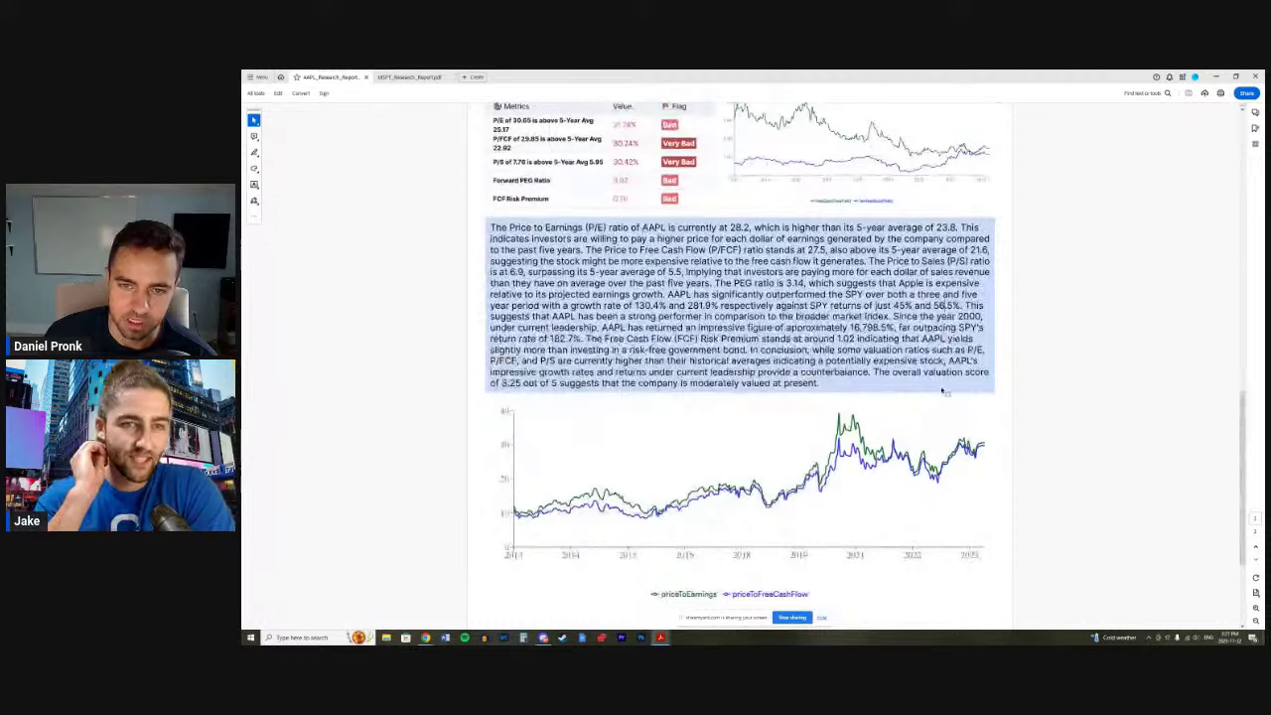
pyautogui.moveTo(489, 226); pyautogui.dragTo(584, 226)
pyautogui.click(574, 227)
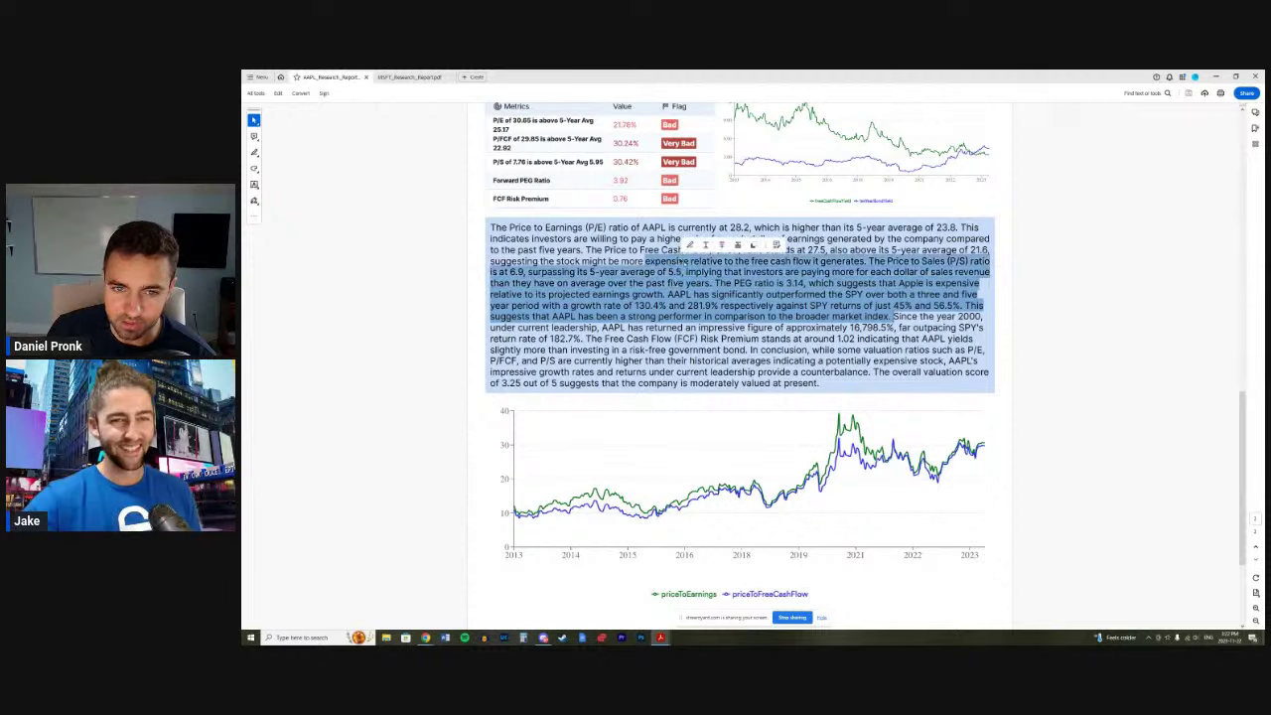
pyautogui.scroll(1, 761, 364)
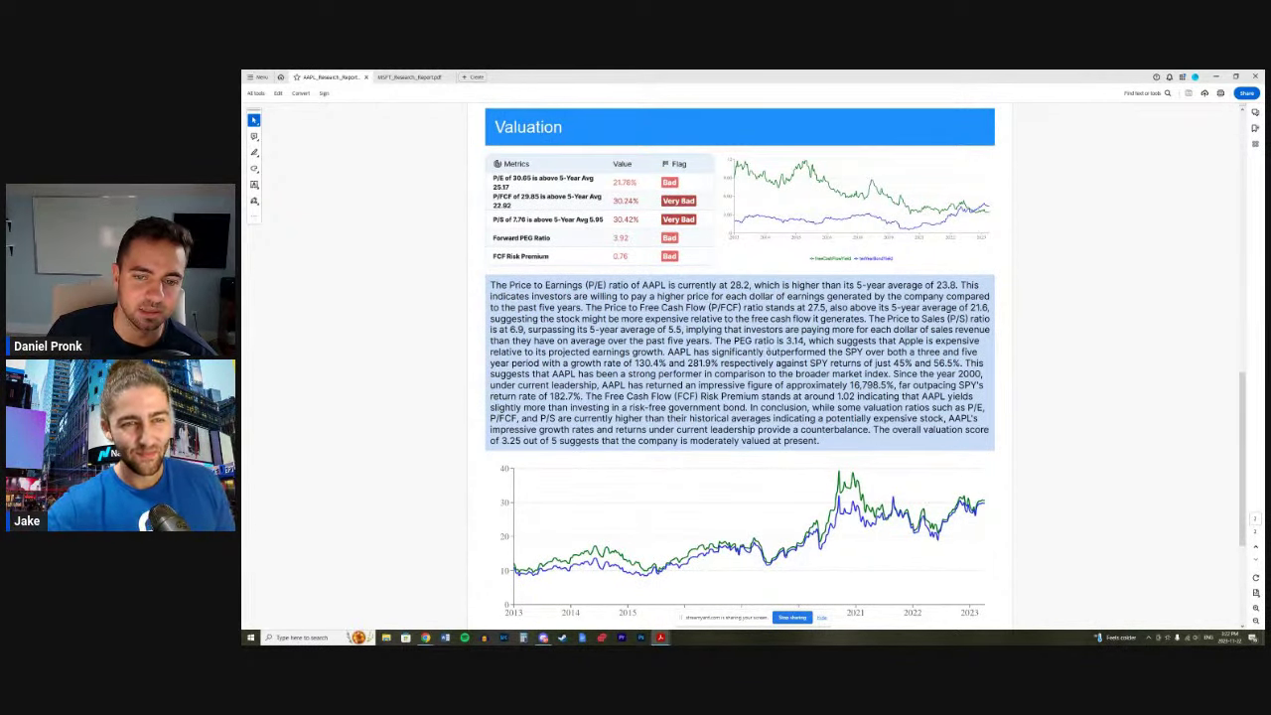
pyautogui.scroll(1, 736, 340)
pyautogui.moveTo(820, 459); pyautogui.dragTo(491, 304)
pyautogui.click(490, 304)
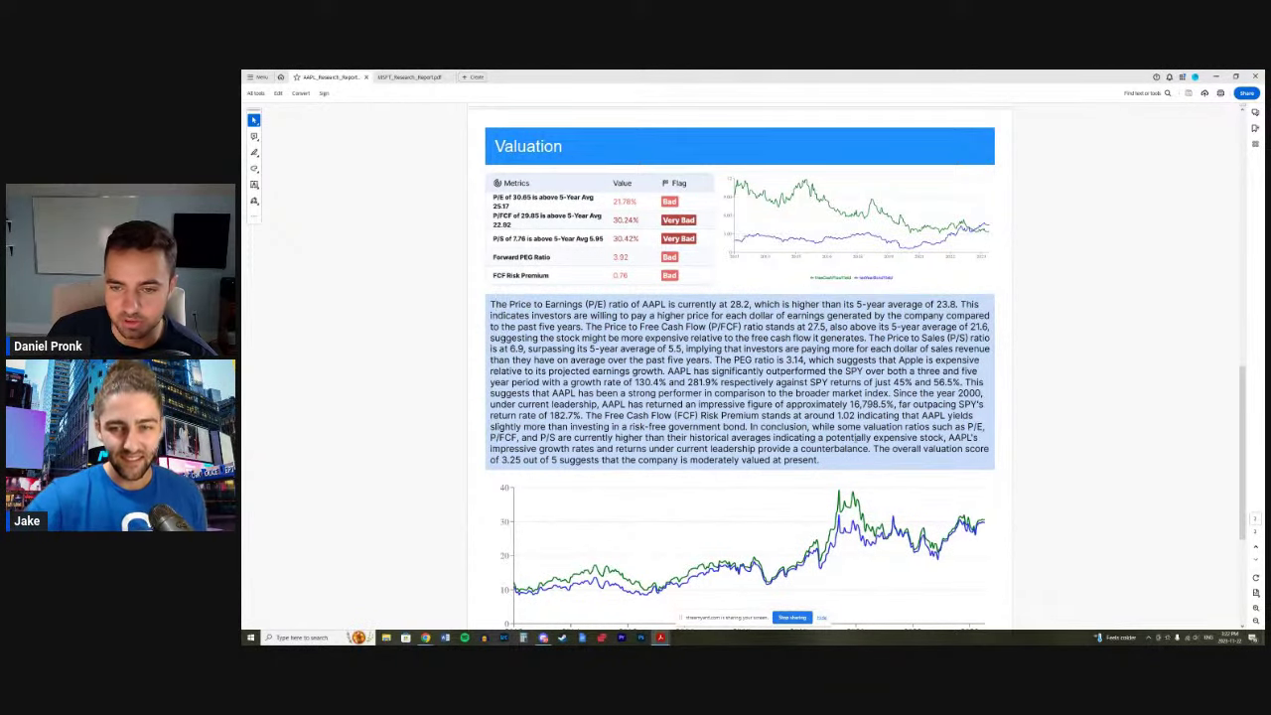
# - Return to the AAPL report's Dividends section and mark the forward yield, its 5-year average and the Historical Dividend Yield chart
pyautogui.scroll(5, 740, 367)
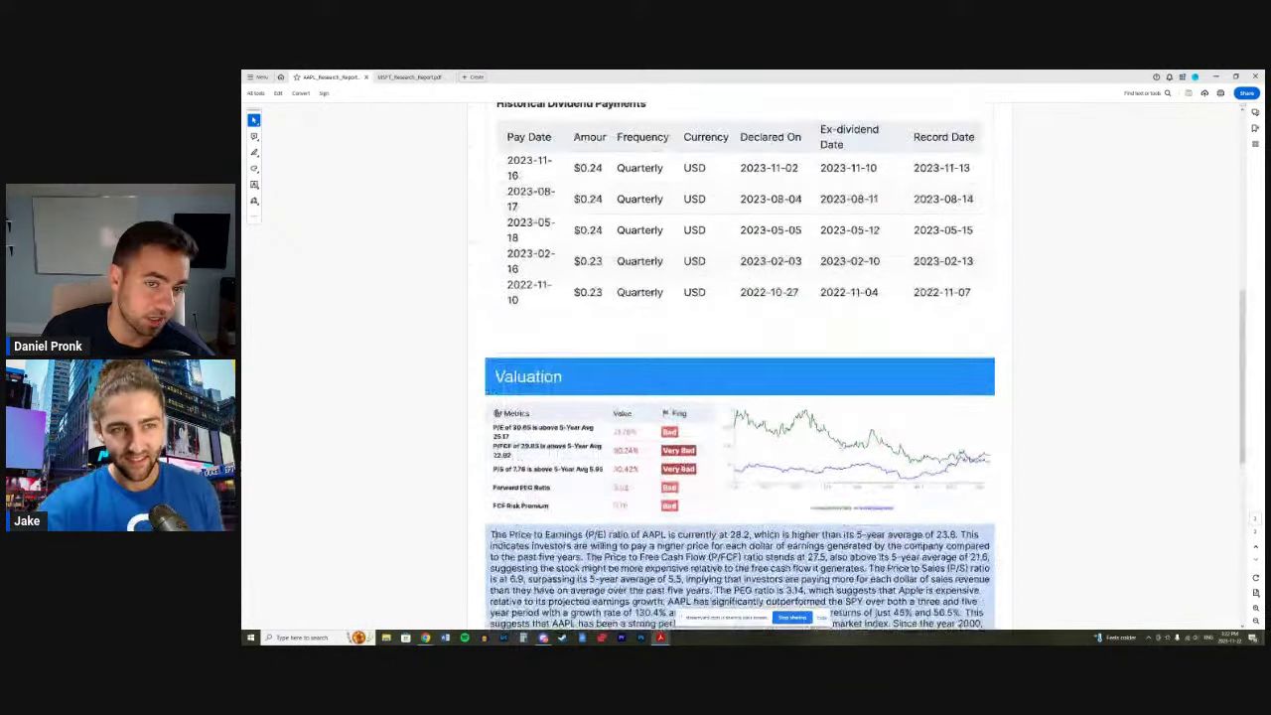
pyautogui.scroll(10, 740, 367)
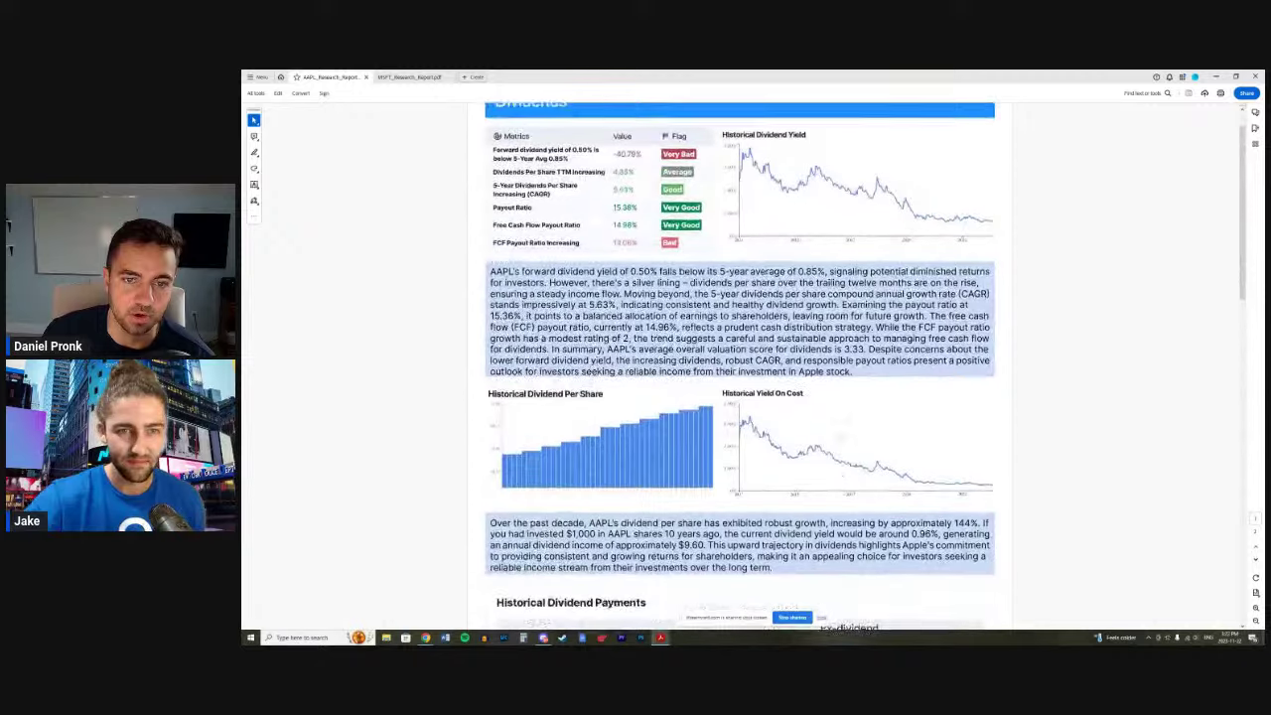
pyautogui.scroll(1, 740, 367)
pyautogui.moveTo(574, 291); pyautogui.dragTo(764, 292)
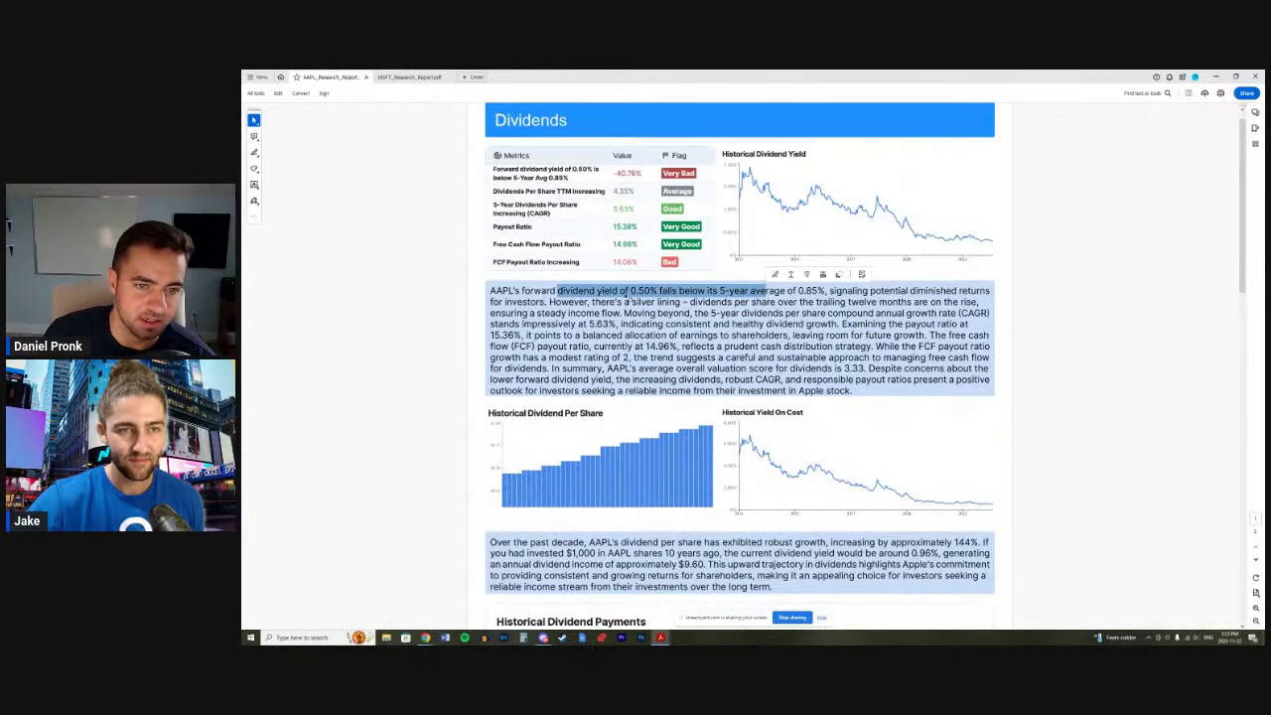
pyautogui.click(574, 295)
pyautogui.moveTo(630, 291); pyautogui.dragTo(658, 291)
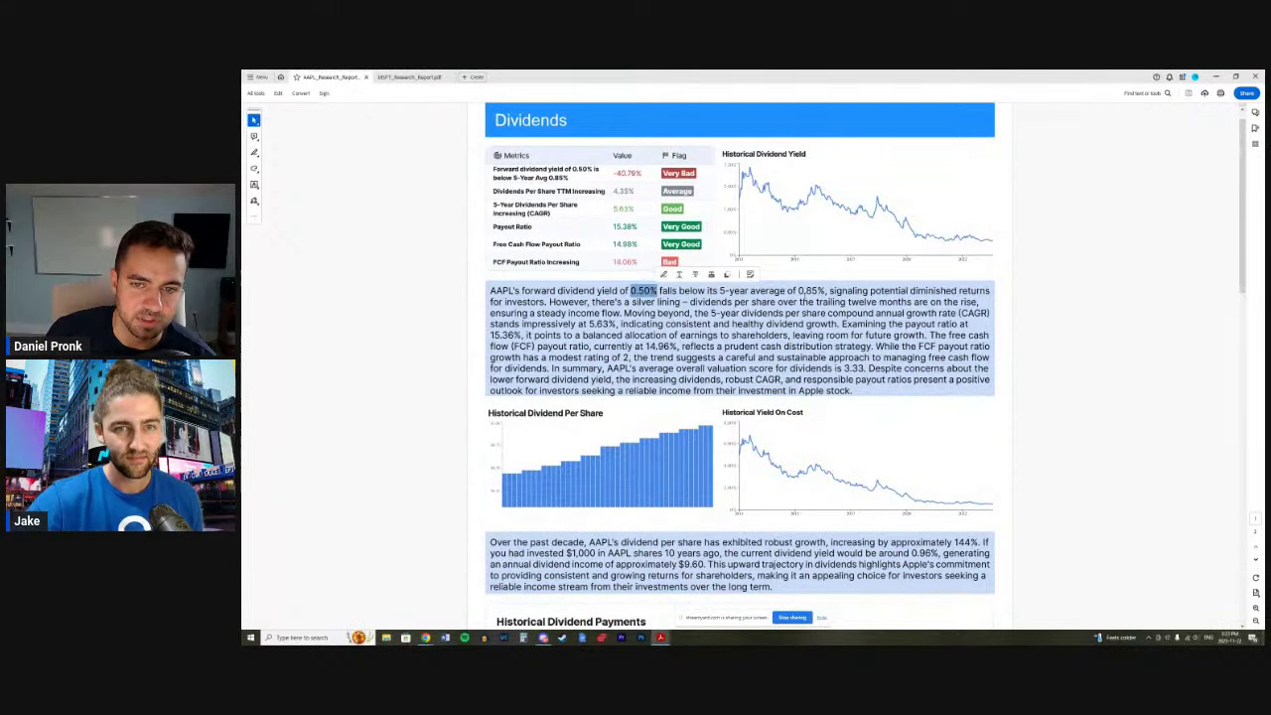
pyautogui.moveTo(798, 291); pyautogui.dragTo(824, 291)
pyautogui.click(894, 213)
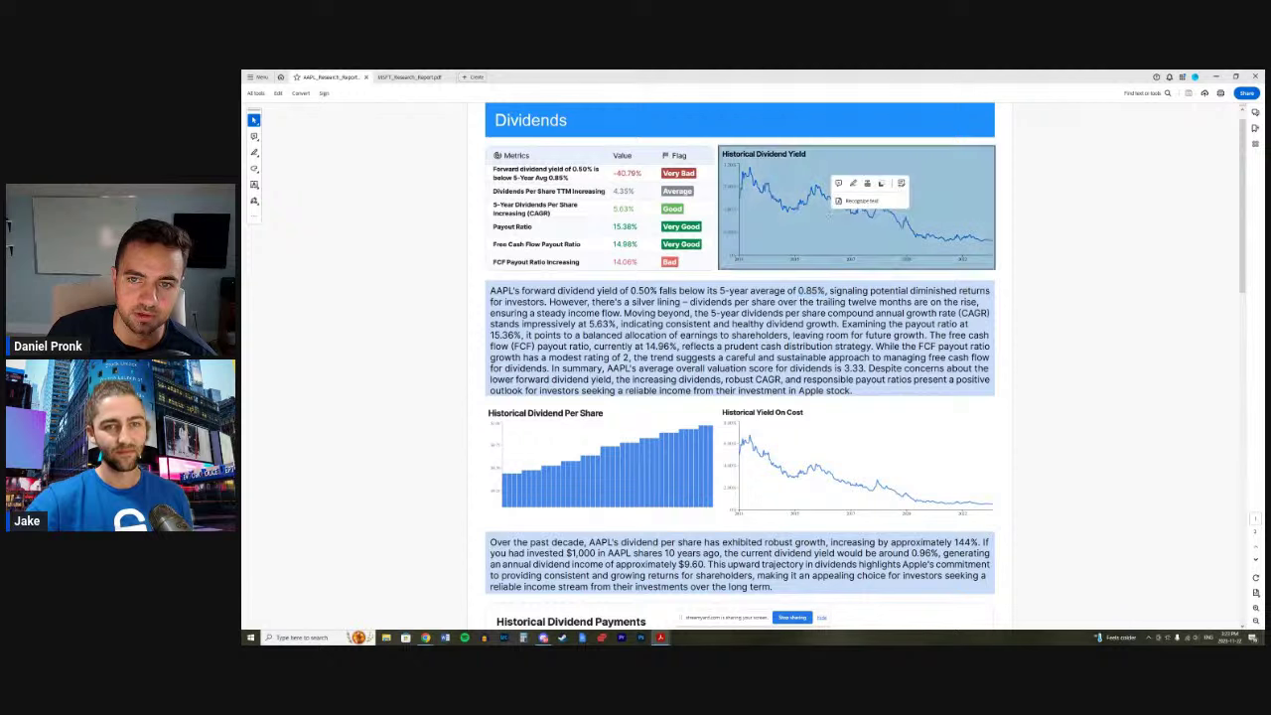
pyautogui.click(1061, 376)
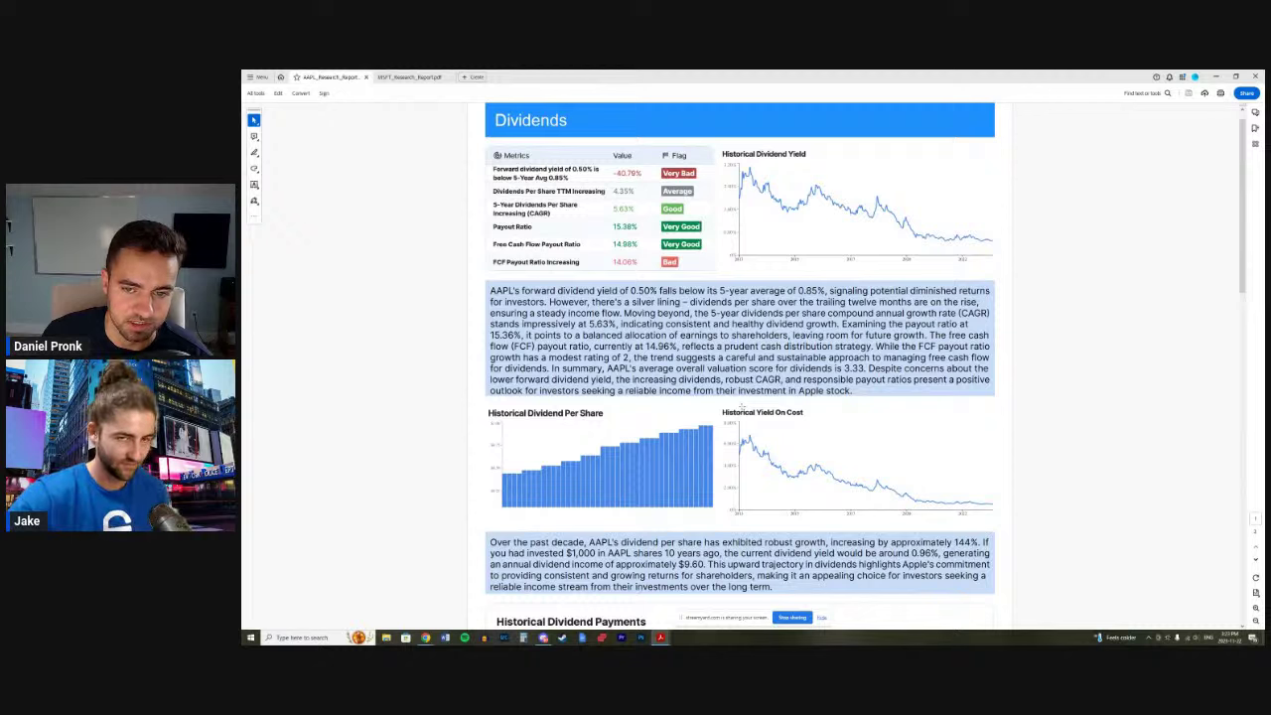
# - Look down to the AAPL report's Historical Dividend Payments, then switch to the Chrome browser window
pyautogui.scroll(-3, 741, 406)
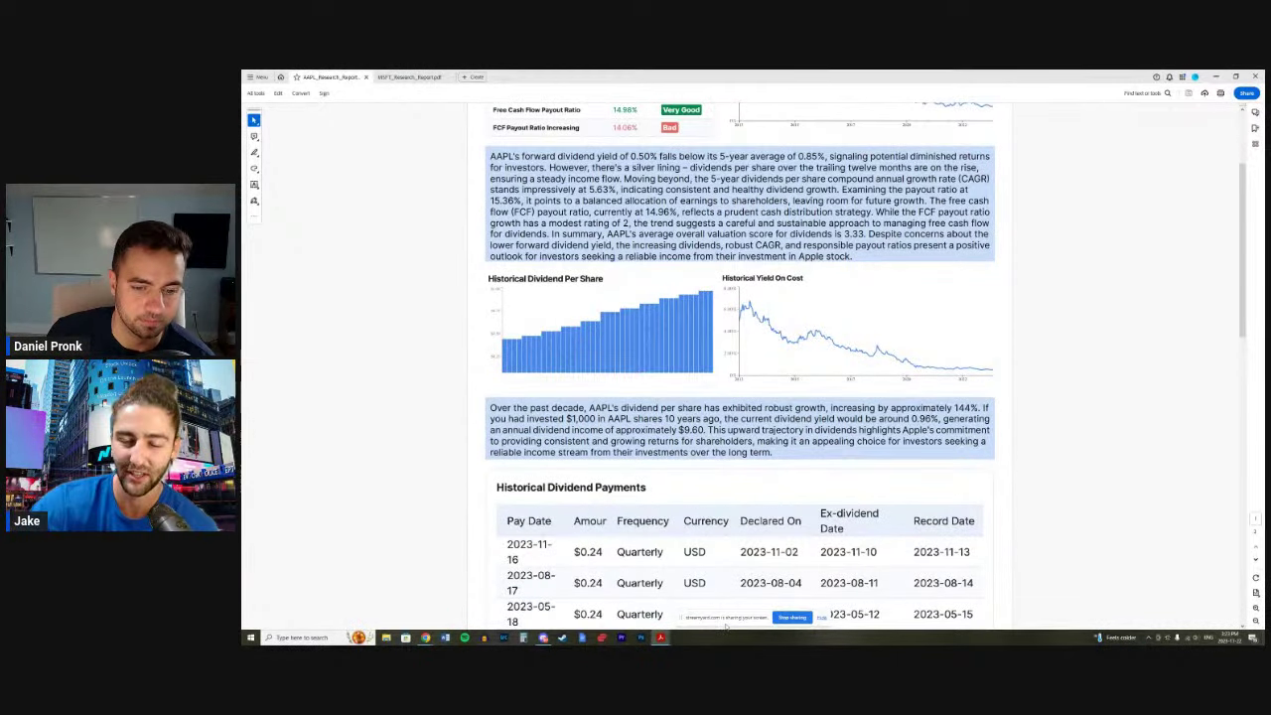
pyautogui.moveTo(427, 638)
pyautogui.click(511, 601)
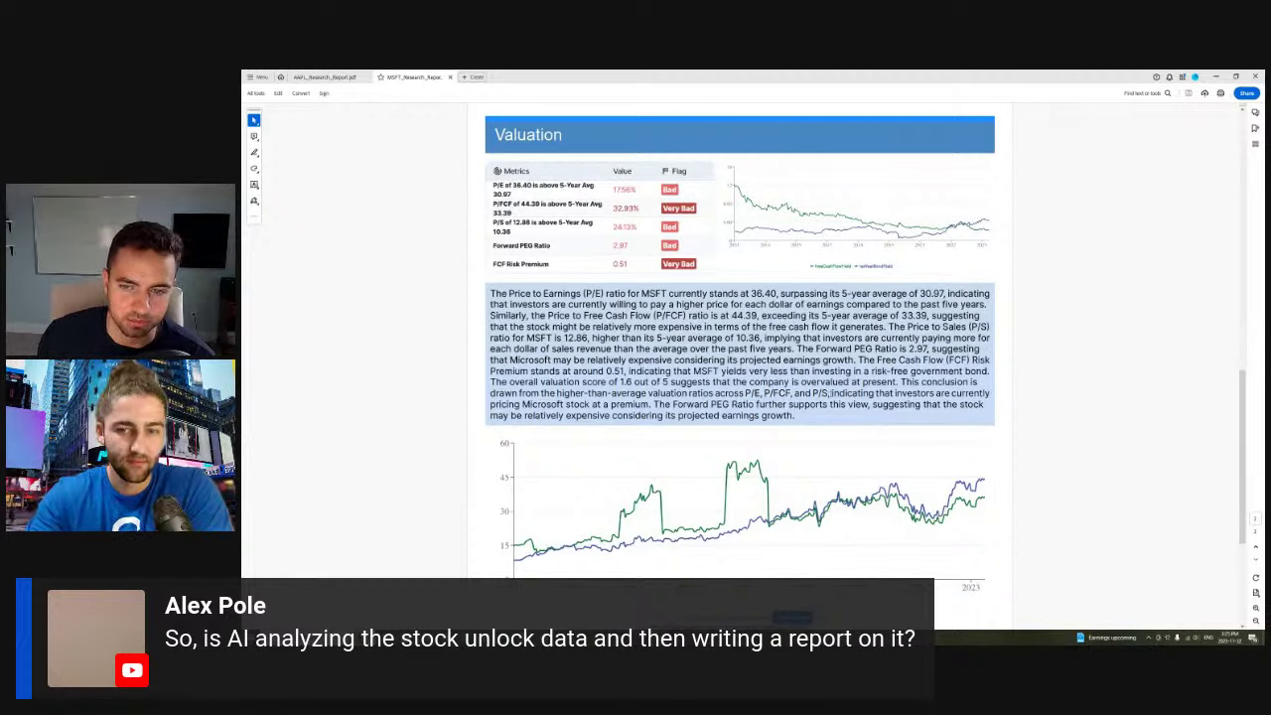
# - Mark the premium-pricing and overall valuation score sentences in the MSFT report's Valuation text, then minimize the PDF viewer
pyautogui.moveTo(832, 394); pyautogui.dragTo(669, 407)
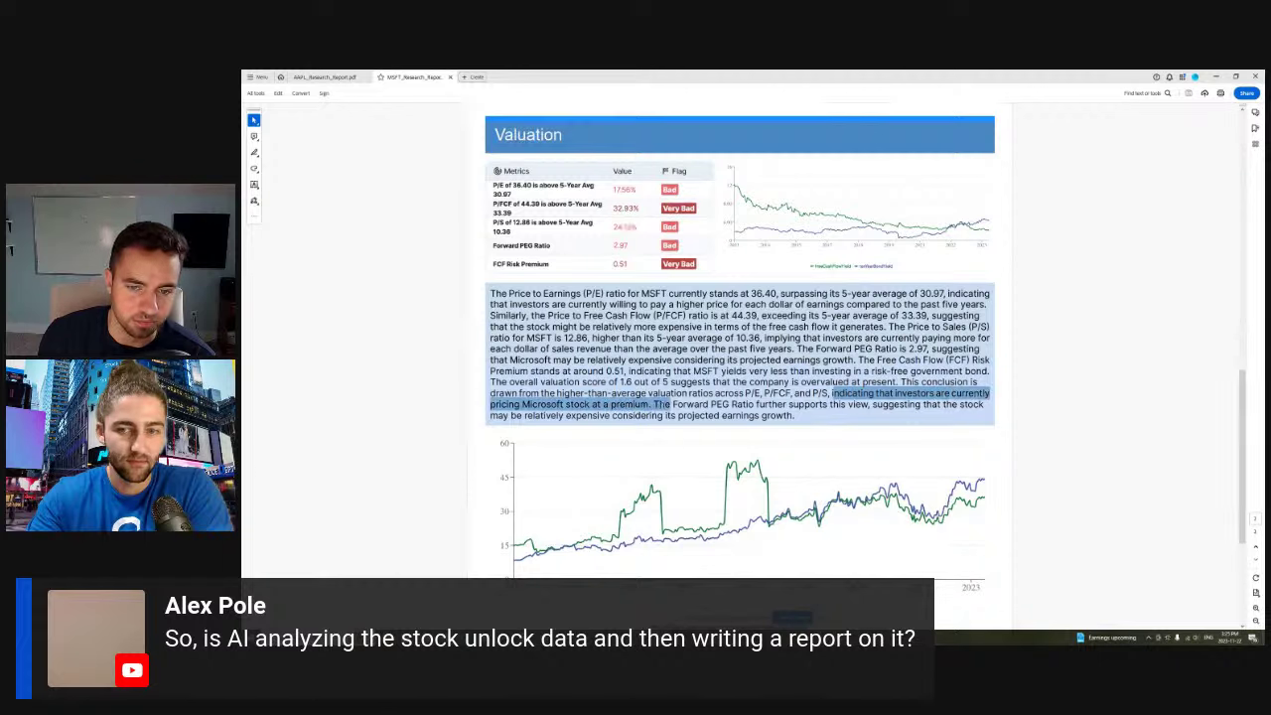
pyautogui.click(669, 408)
pyautogui.moveTo(491, 382); pyautogui.dragTo(900, 382)
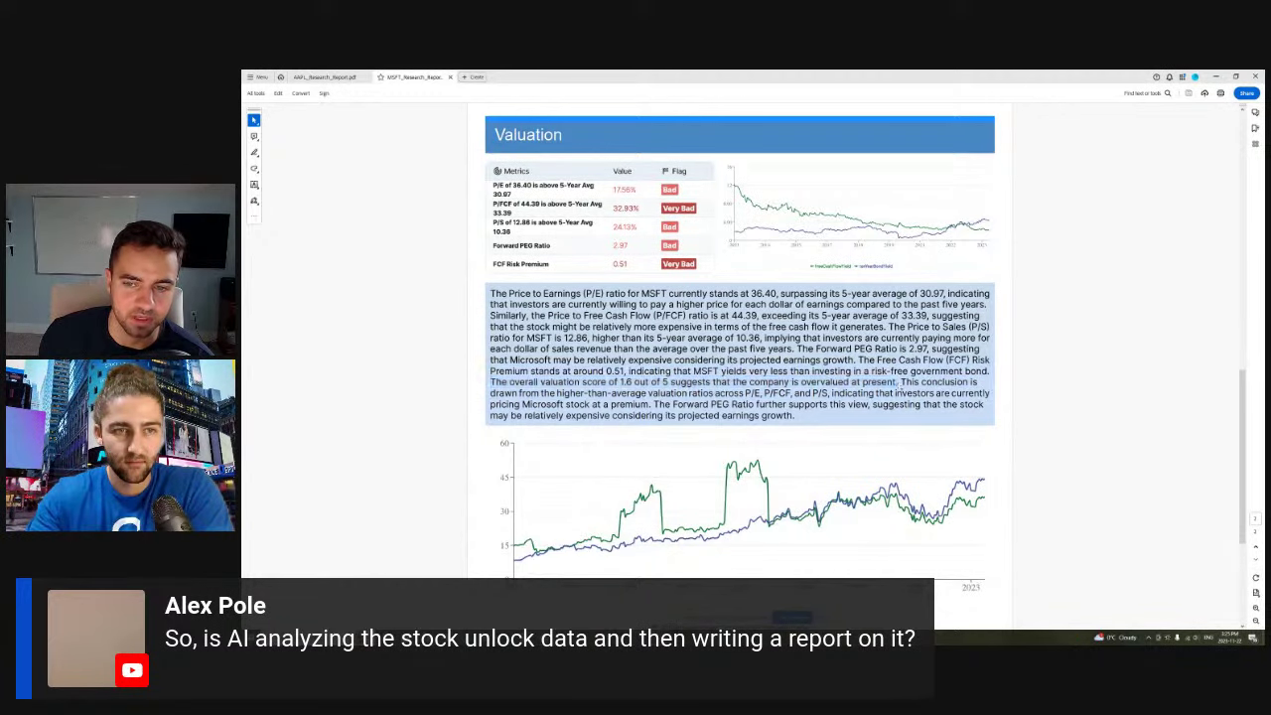
pyautogui.click(1215, 77)
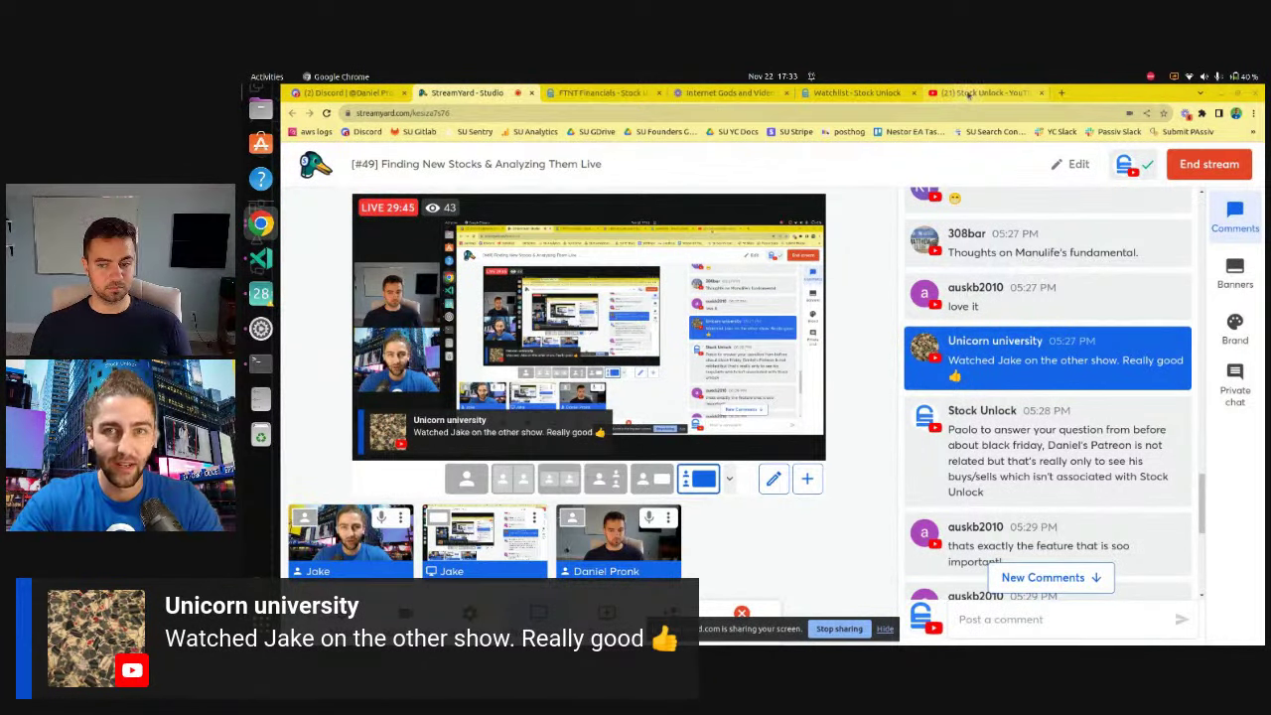
# - Show the live streams on Stock Unlock's YouTube channel, then return to the StreamYard studio
pyautogui.moveTo(971, 92)
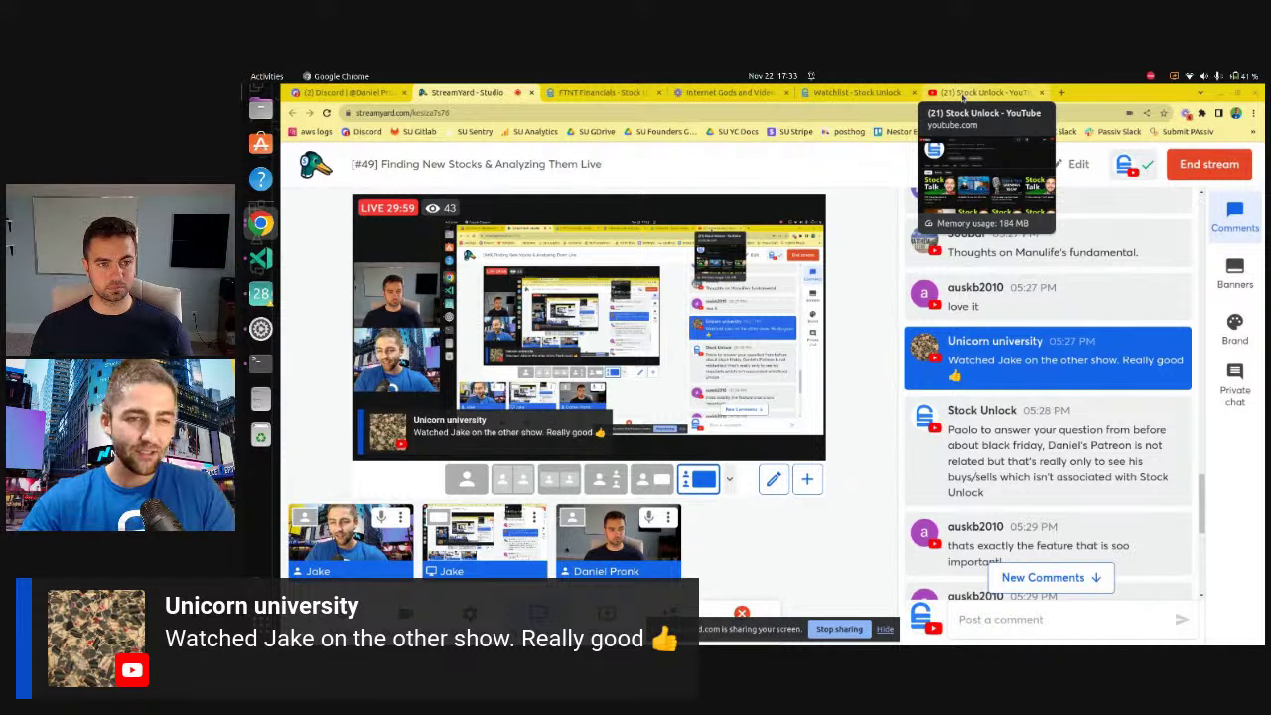
pyautogui.click(964, 93)
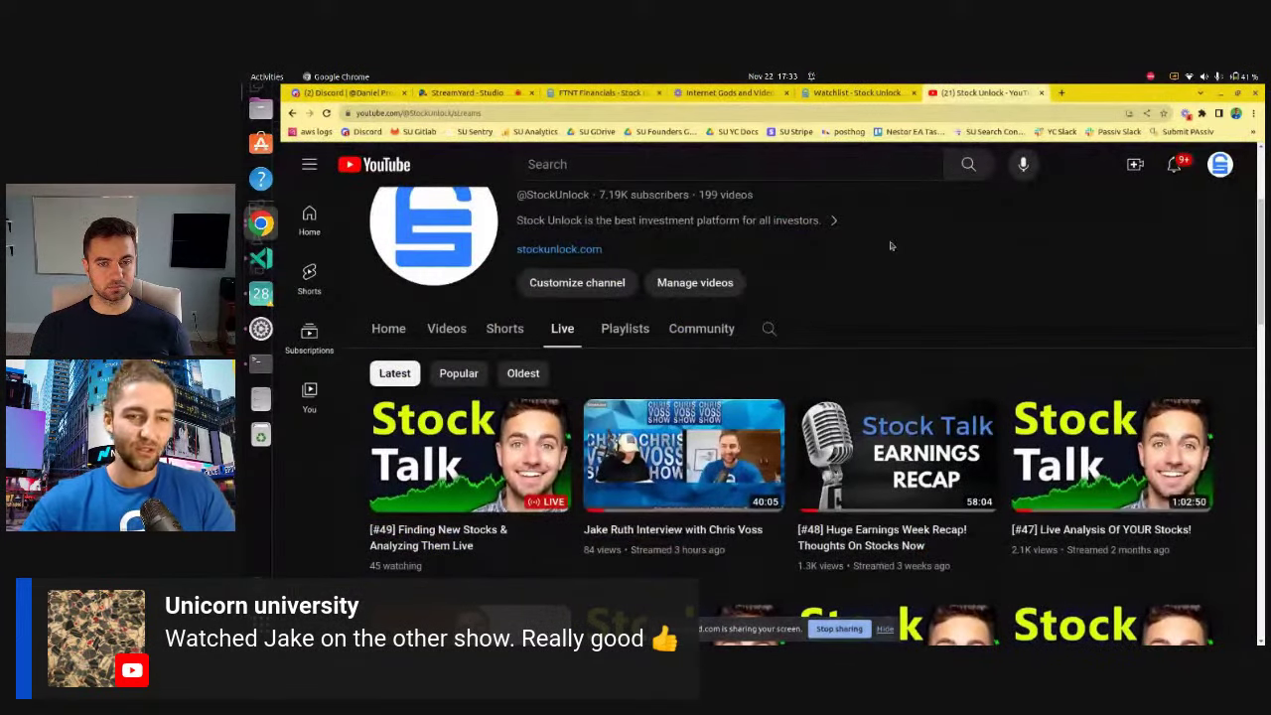
pyautogui.scroll(-1, 890, 244)
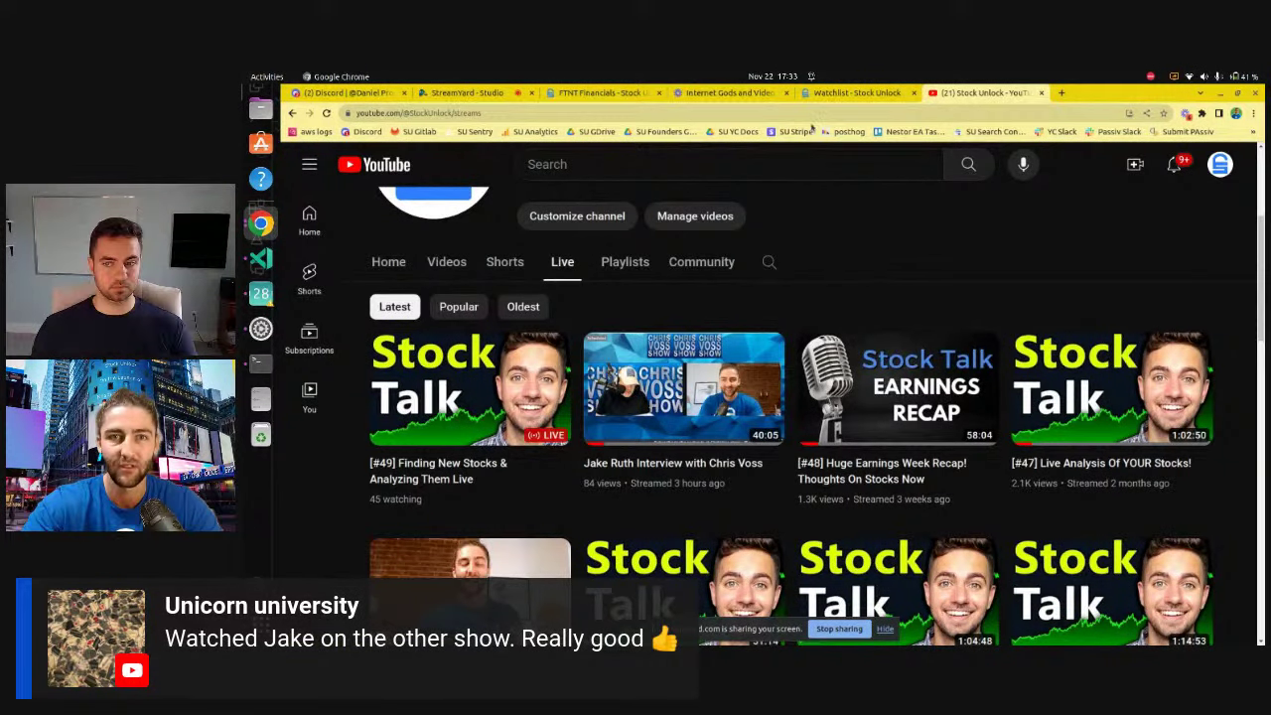
pyautogui.click(481, 94)
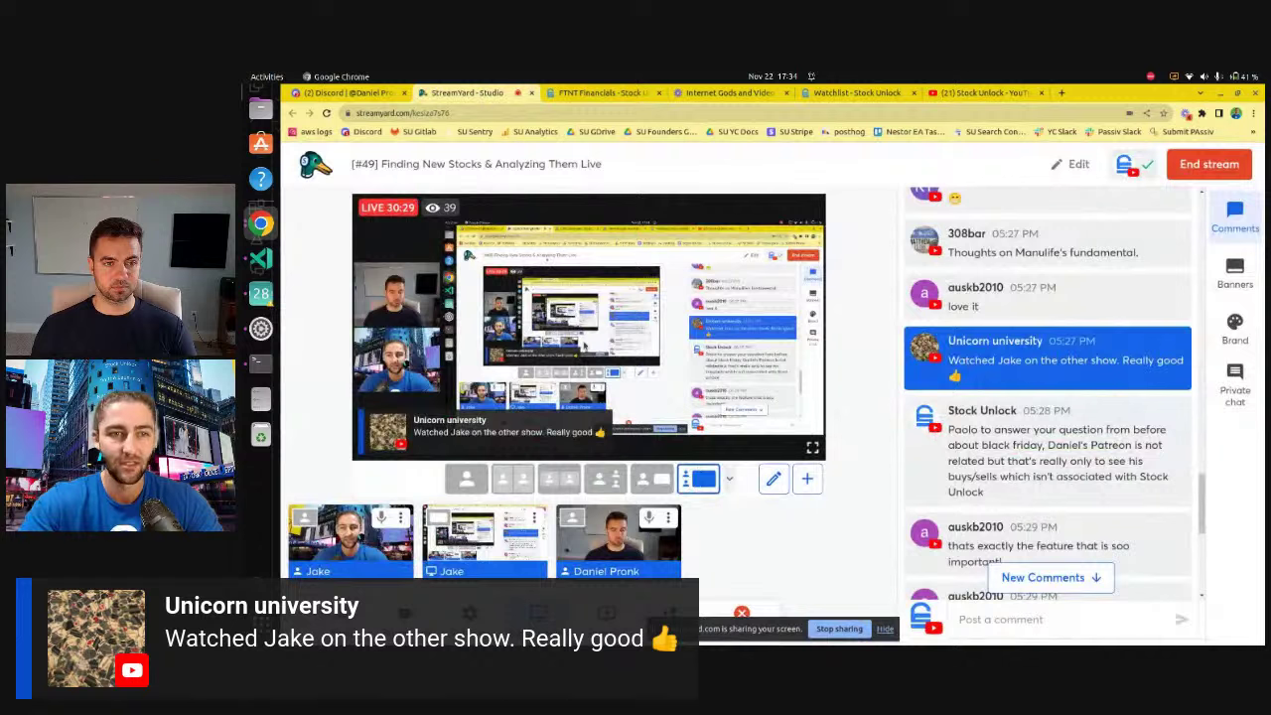